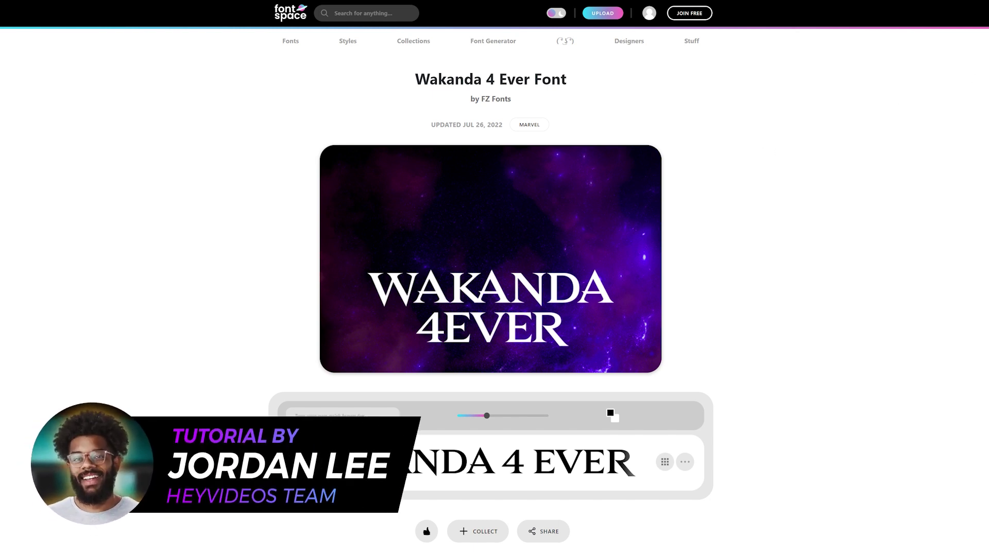
pyautogui.scroll(-1, 768, 177)
pyautogui.scroll(-4, 494, 278)
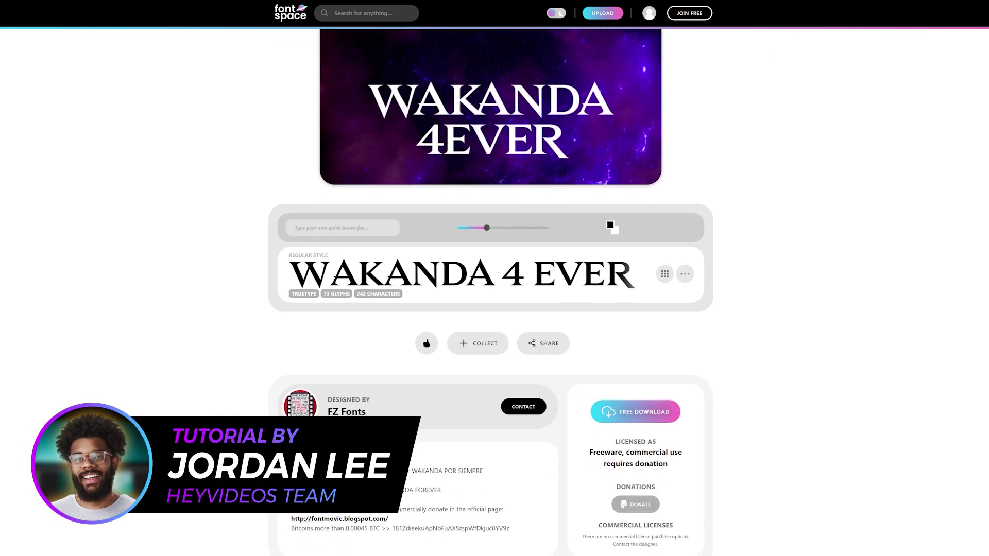
pyautogui.scroll(-4, 495, 278)
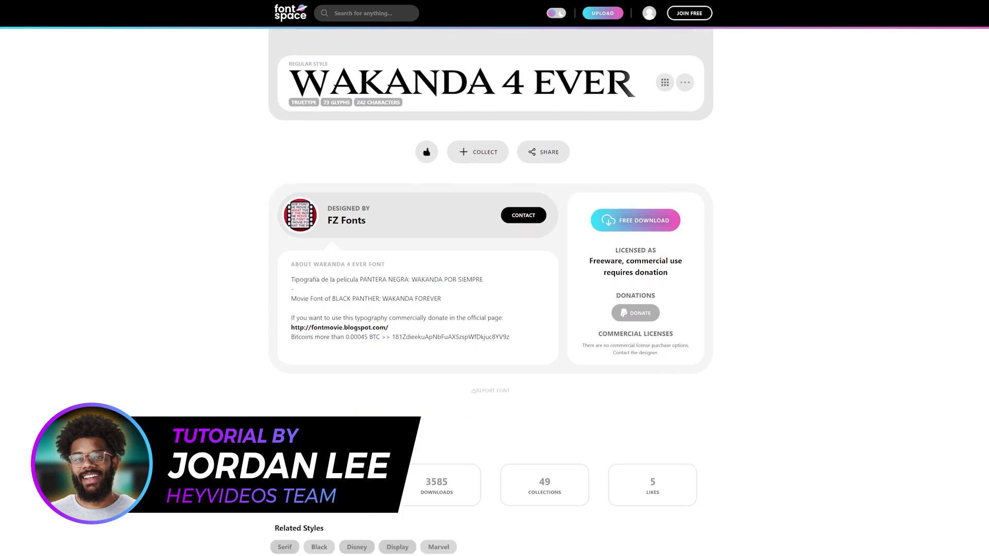
pyautogui.scroll(-5, 494, 278)
pyautogui.scroll(3, 494, 278)
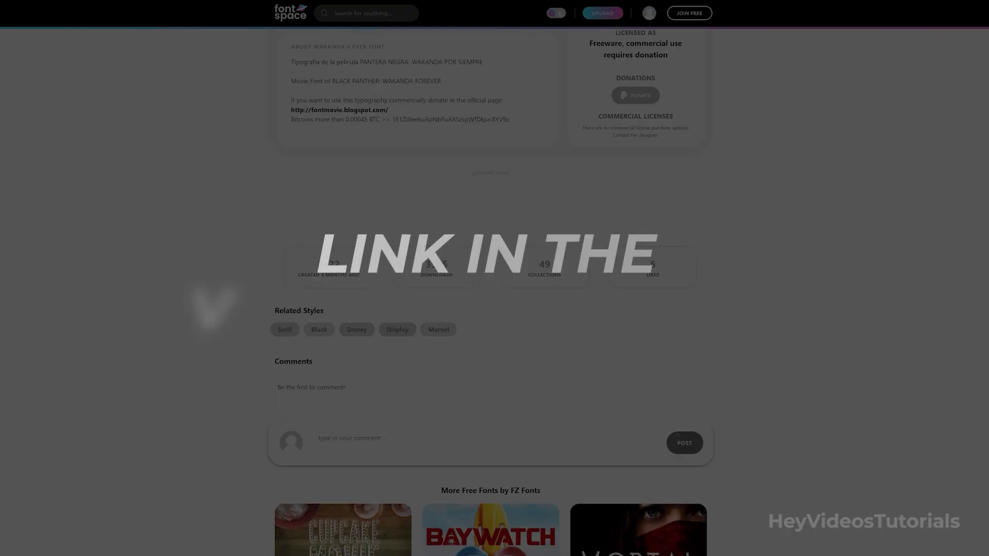
pyautogui.scroll(12, 494, 278)
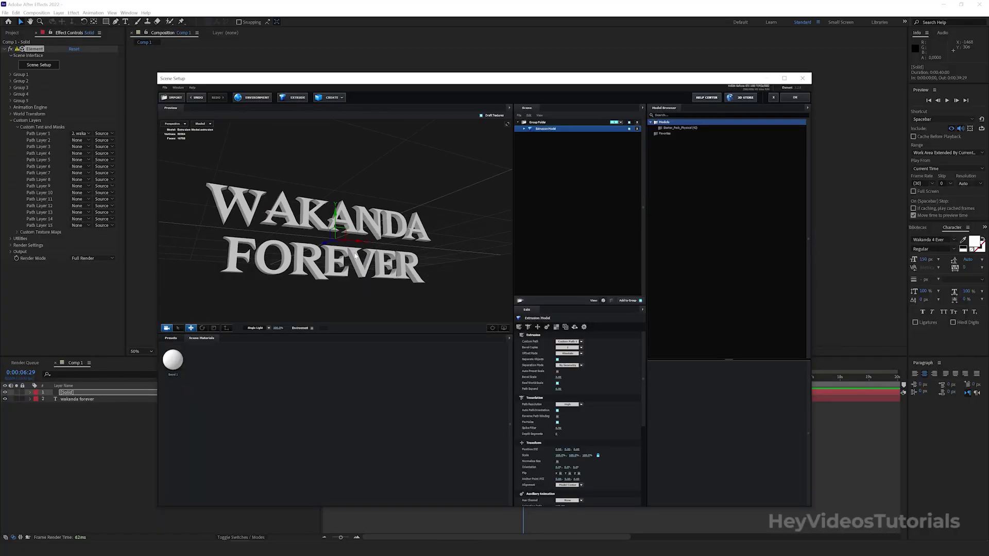
# - Set the extrusion model's Bevel Copies to 2 in Element Scene Setup
pyautogui.click(523, 131)
pyautogui.click(514, 129)
pyautogui.click(534, 135)
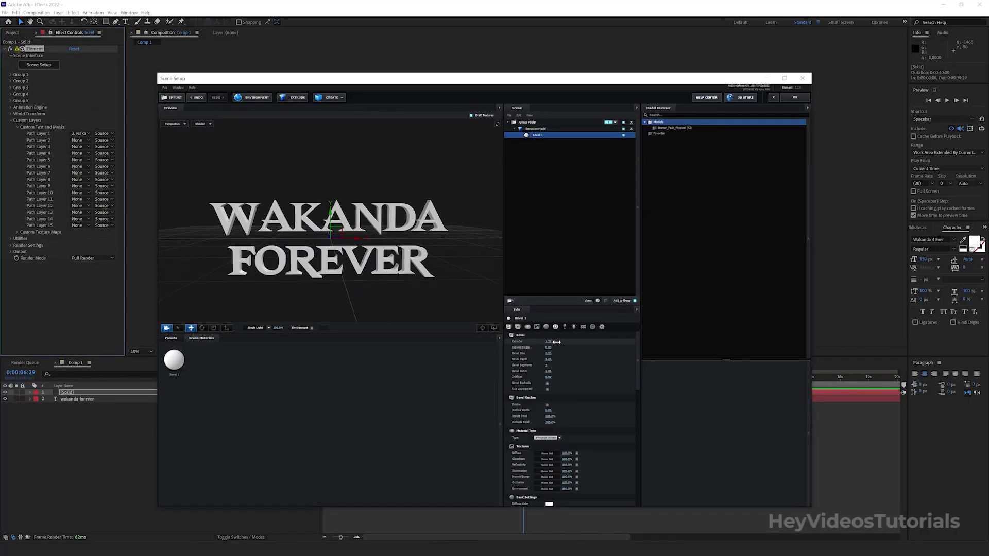
pyautogui.click(535, 129)
pyautogui.click(571, 349)
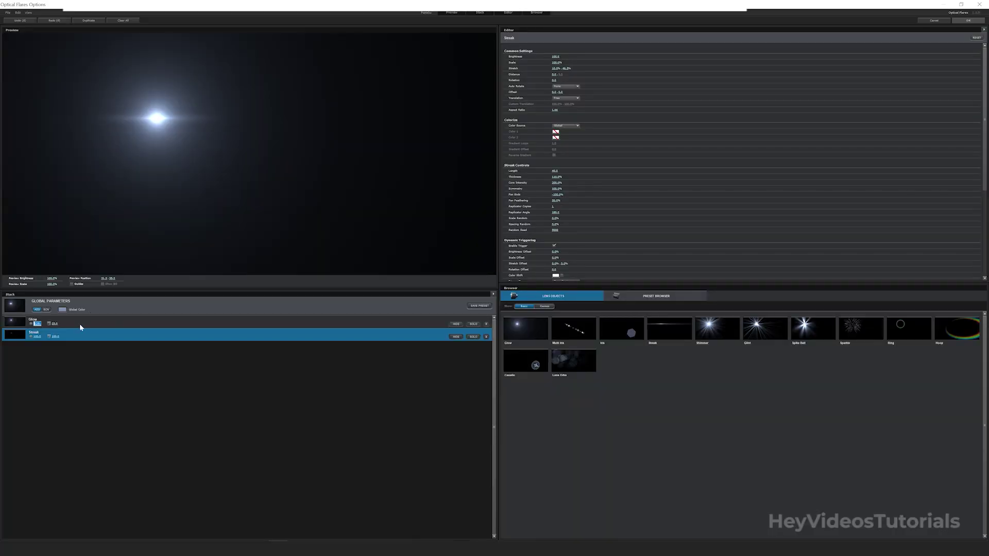
# - Lower the flare's Glow, set Optical Flares Brightness to 50, then preview the animation
pyautogui.moveTo(81, 328); pyautogui.dragTo(47, 331)
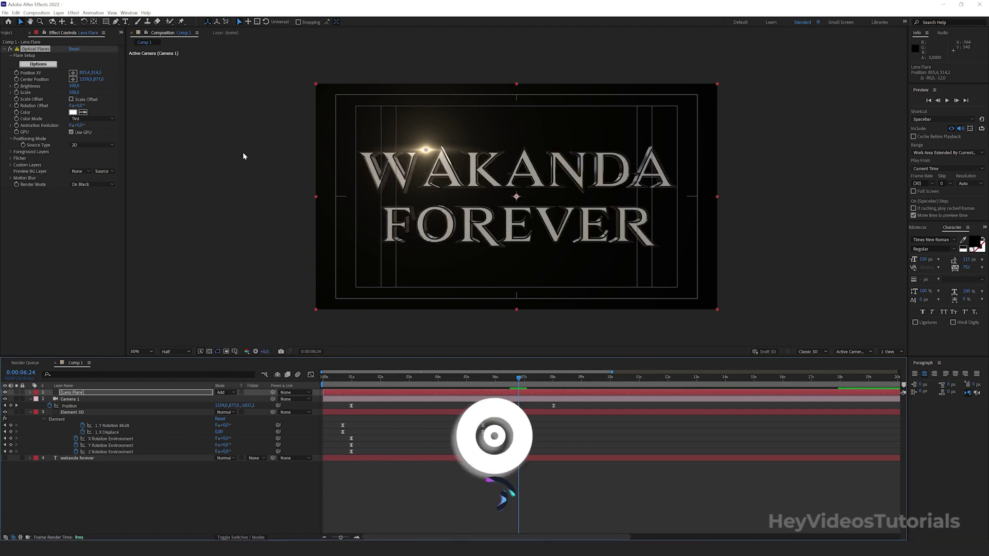
pyautogui.click(73, 86)
pyautogui.write('50')
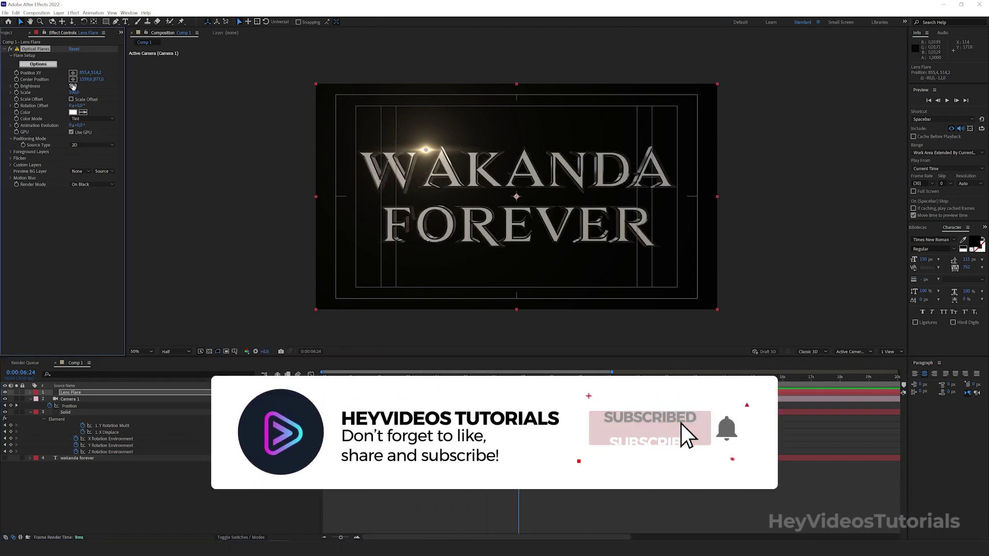
pyautogui.press('Return')
pyautogui.click(10, 159)
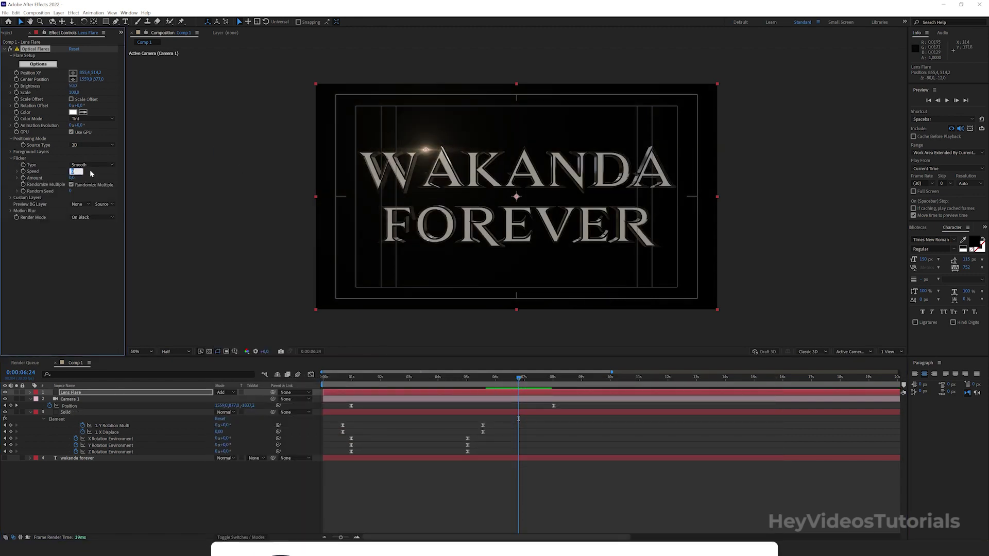
pyautogui.press('space')
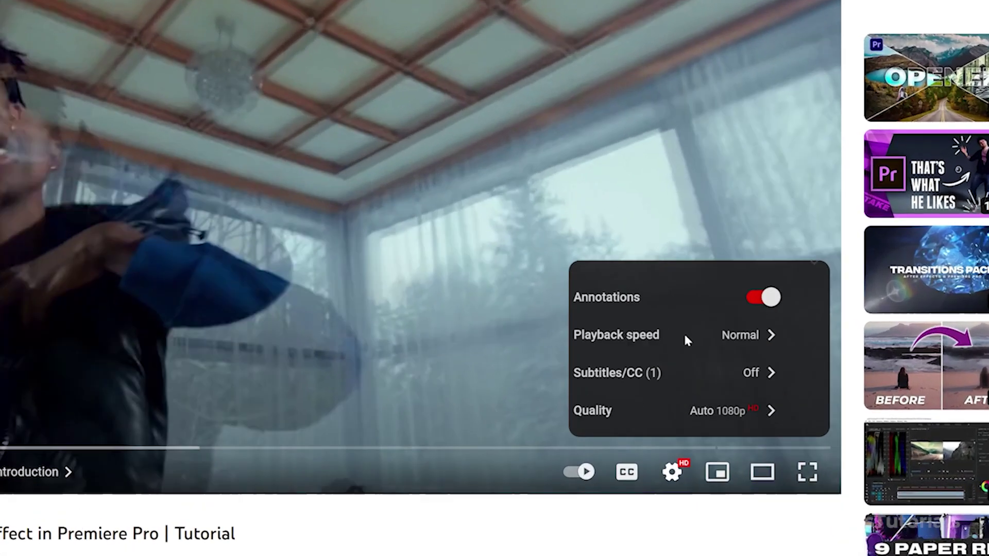
pyautogui.click(613, 330)
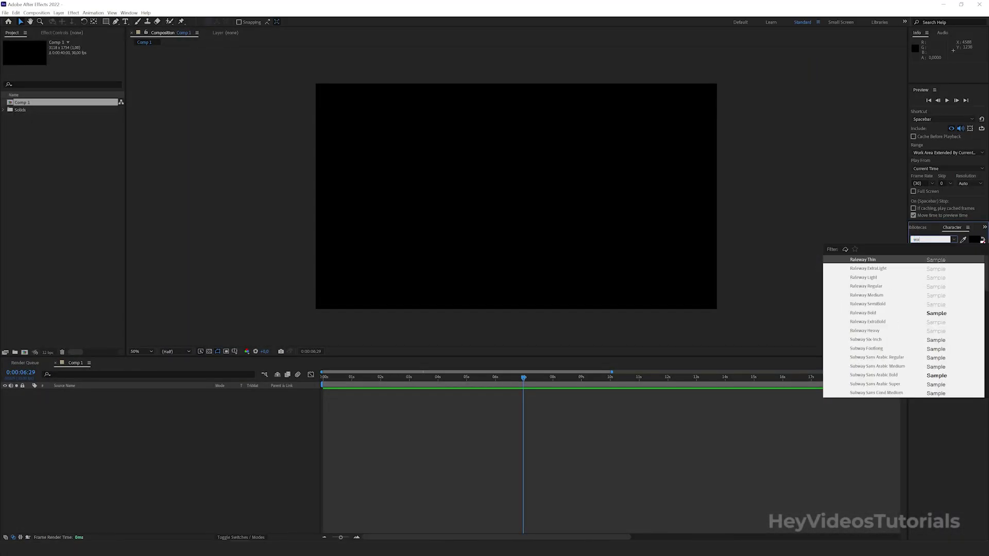
# - Pick the Wakanda 4 Ever font and type a centred WAKANDA FOREVER title
pyautogui.write('k')
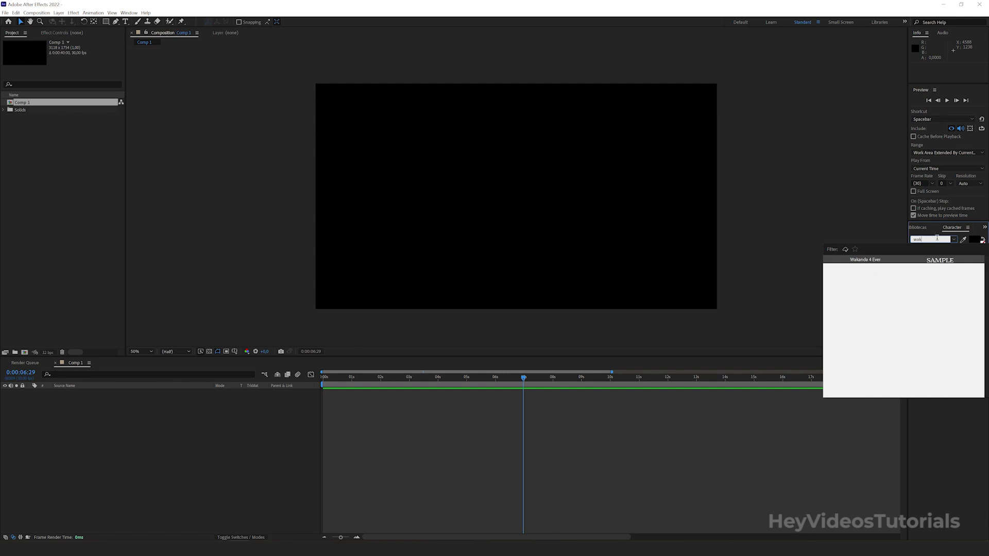
pyautogui.click(908, 259)
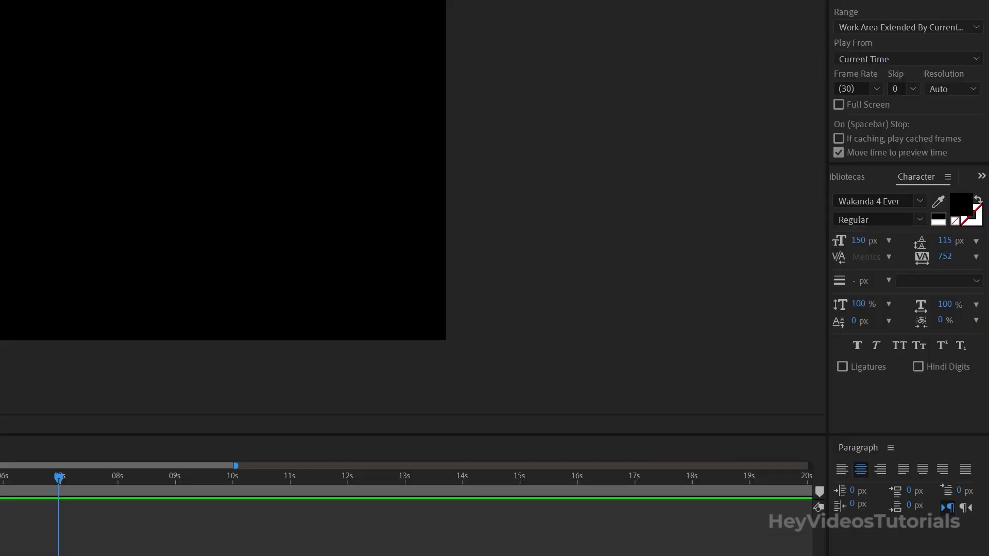
pyautogui.click(28, 107)
pyautogui.write('wakanda')
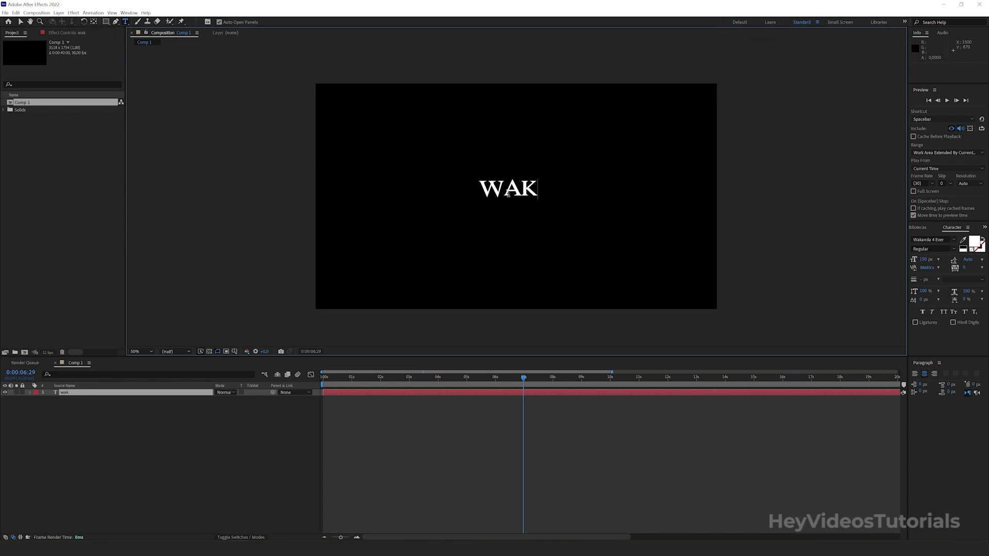
pyautogui.write('forever')
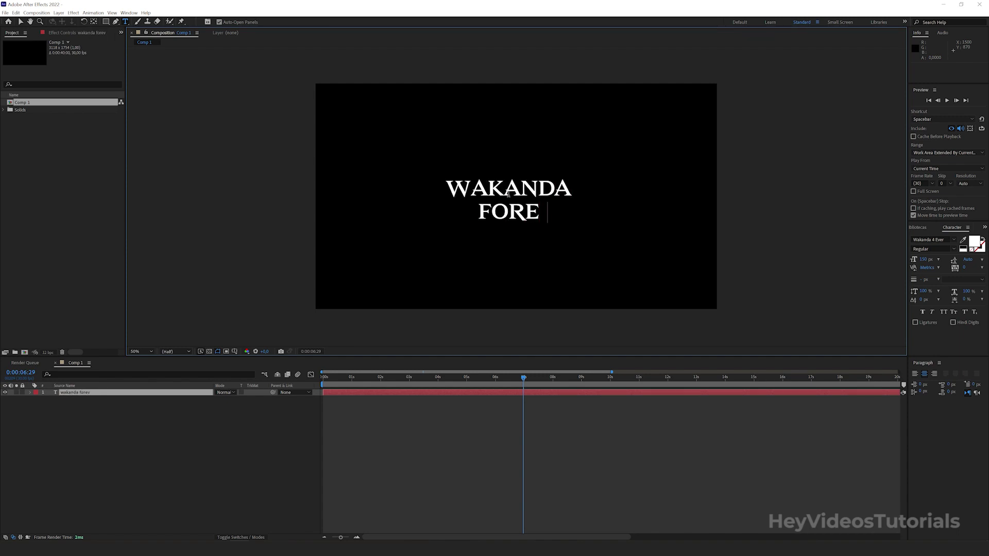
pyautogui.click(20, 21)
pyautogui.click(482, 271)
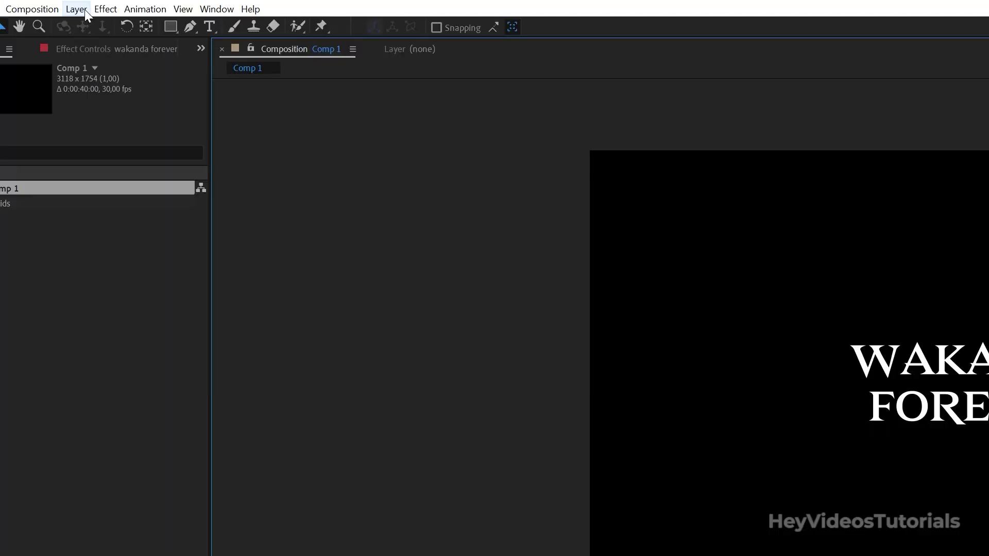
# - Create a new comp-sized 3118×1754 solid layer named Solid
pyautogui.click(59, 12)
pyautogui.moveTo(93, 31)
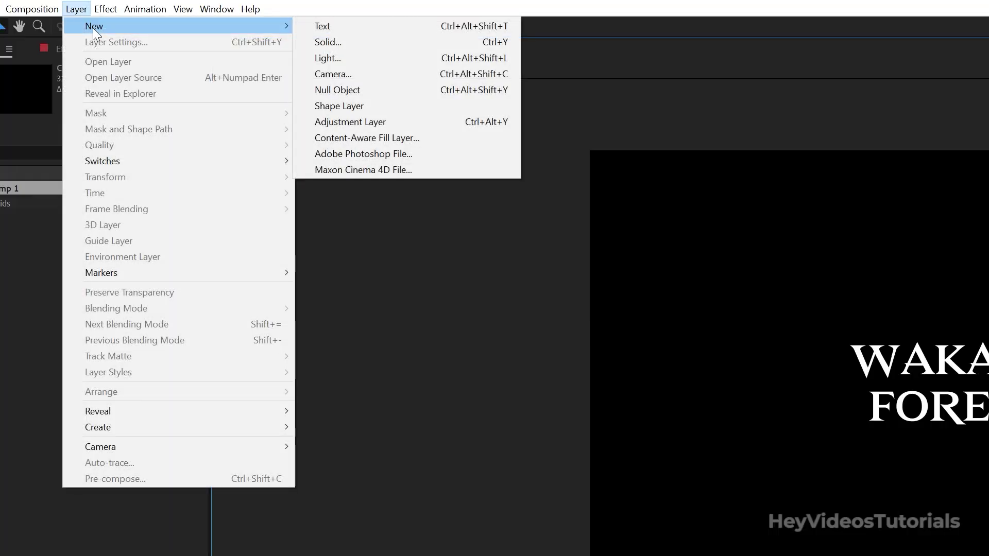
pyautogui.click(394, 43)
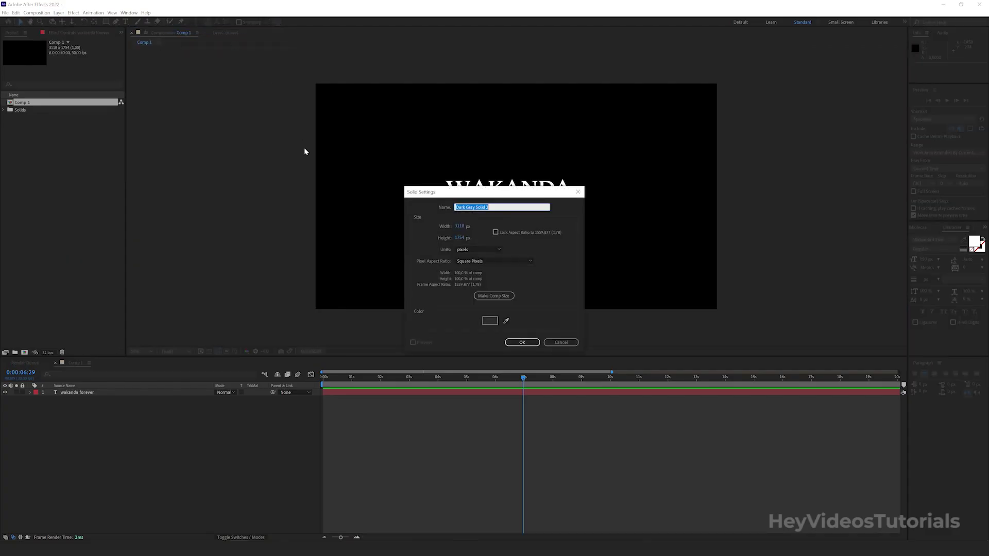
pyautogui.write('Solid')
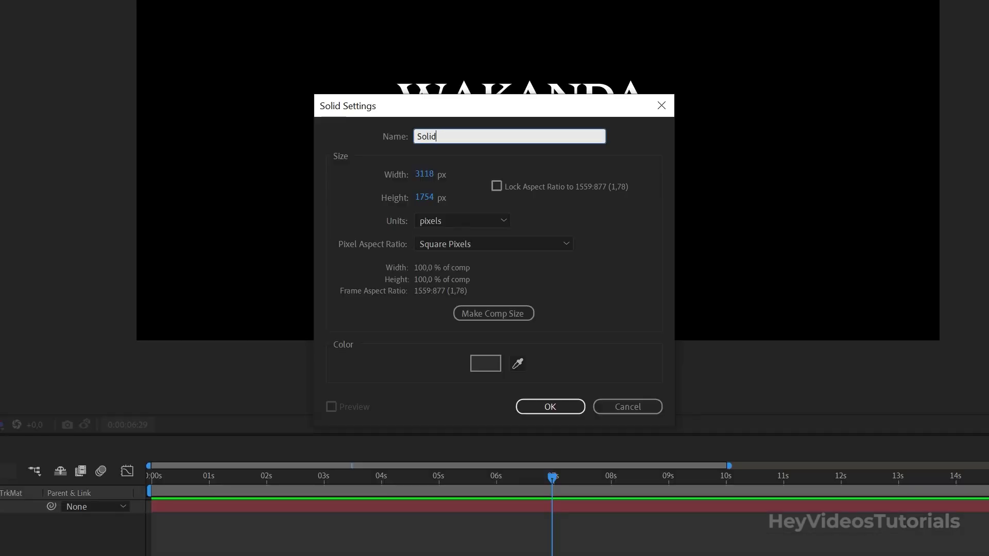
pyautogui.click(548, 407)
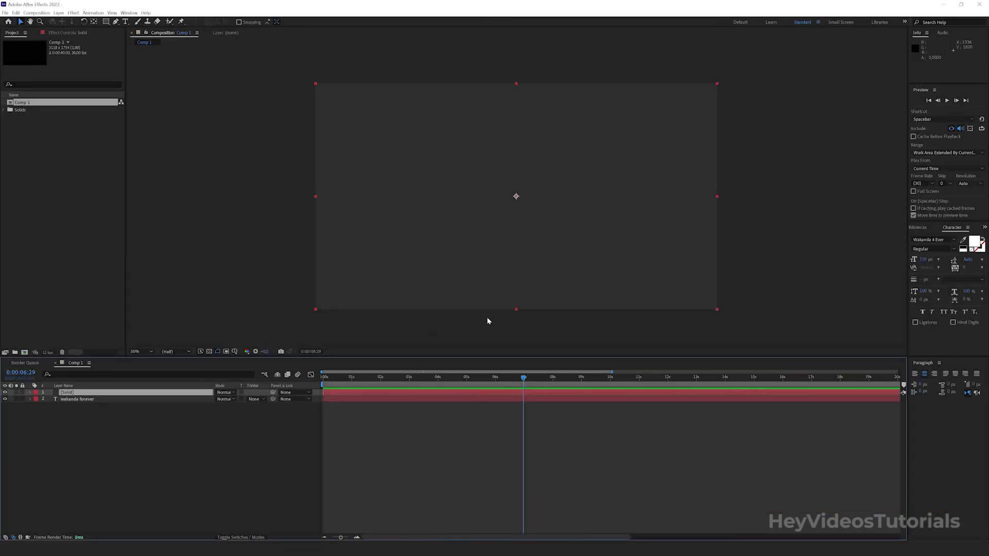
# - Apply the Video Copilot Element effect to the Solid layer
pyautogui.click(79, 395)
pyautogui.click(74, 13)
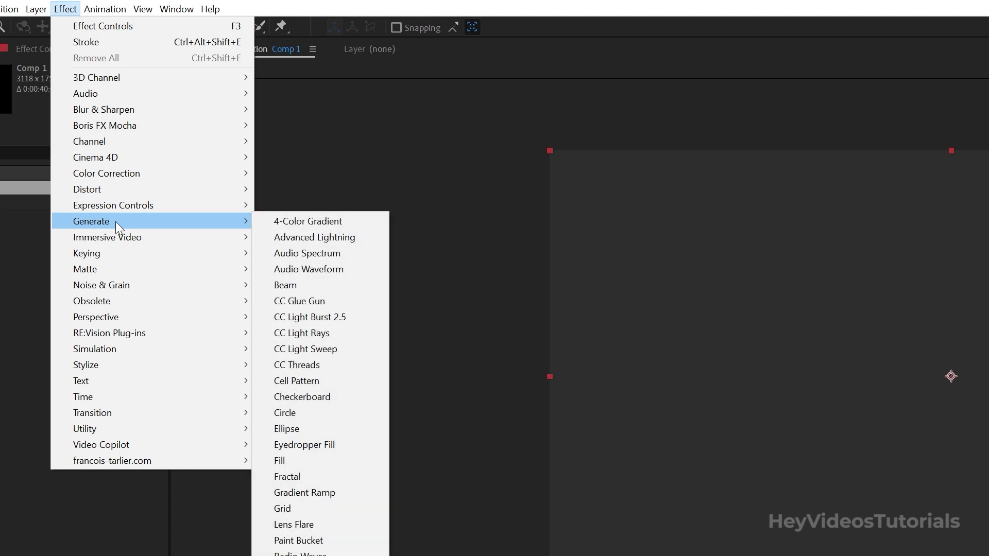
pyautogui.moveTo(138, 446)
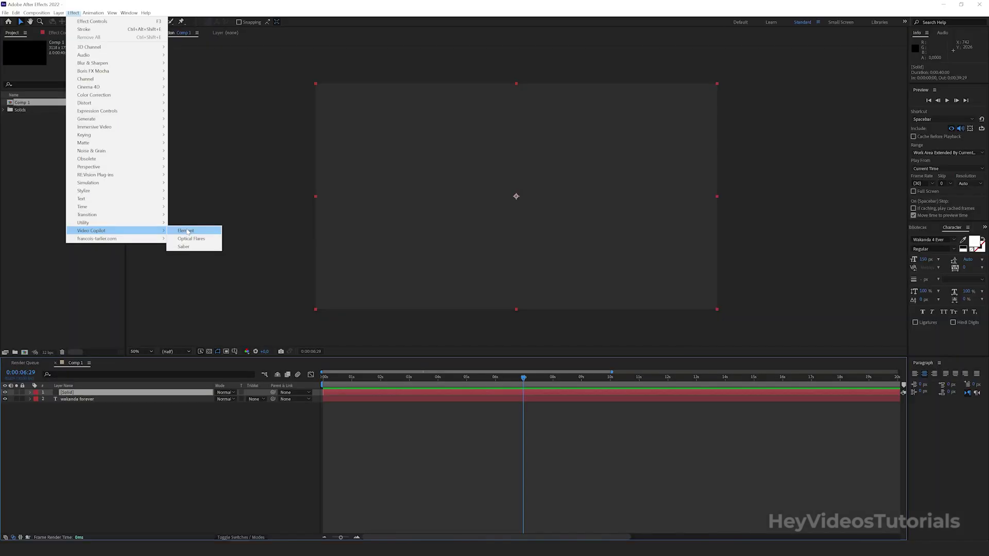
pyautogui.click(187, 230)
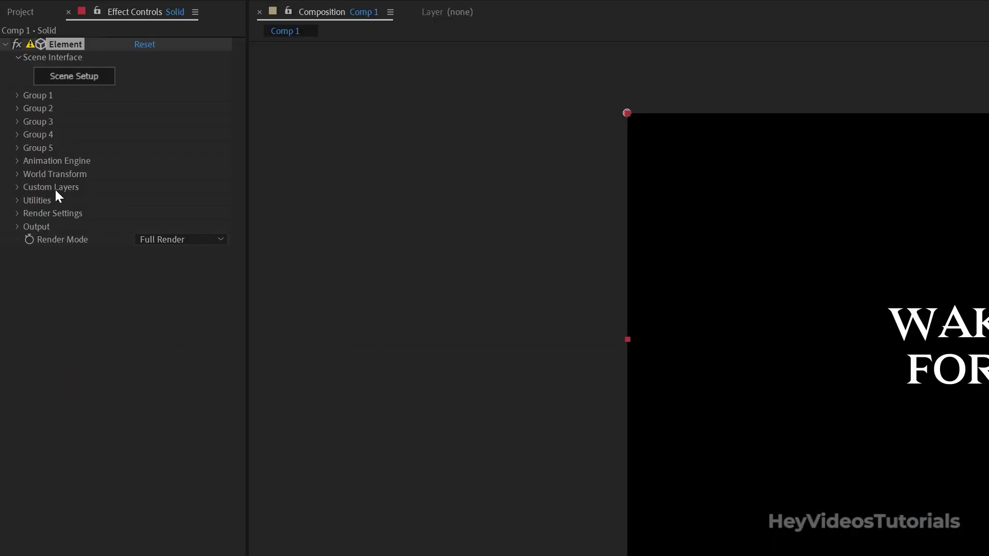
# - Set Element's Custom Text Path Layer 1 to the wakanda forever text layer
pyautogui.click(17, 188)
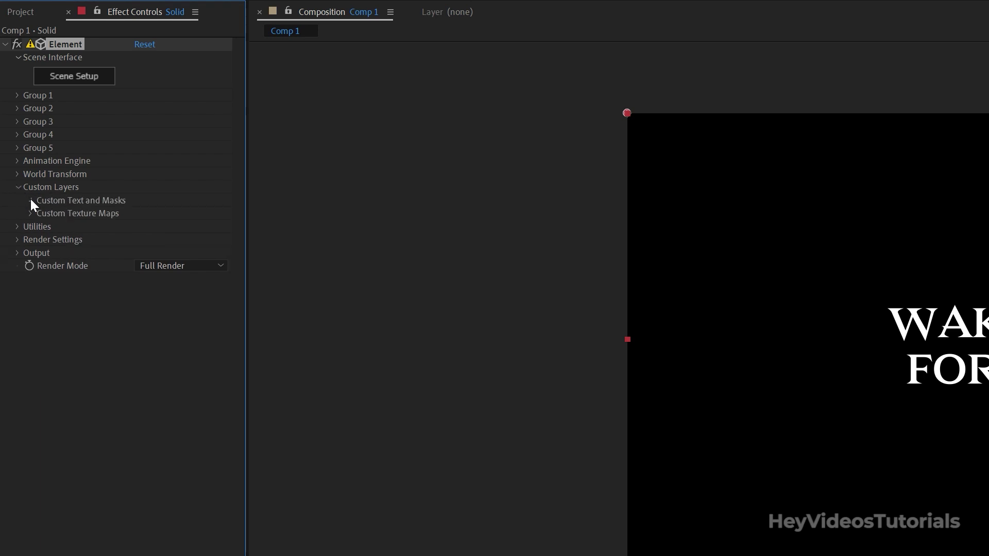
pyautogui.click(31, 201)
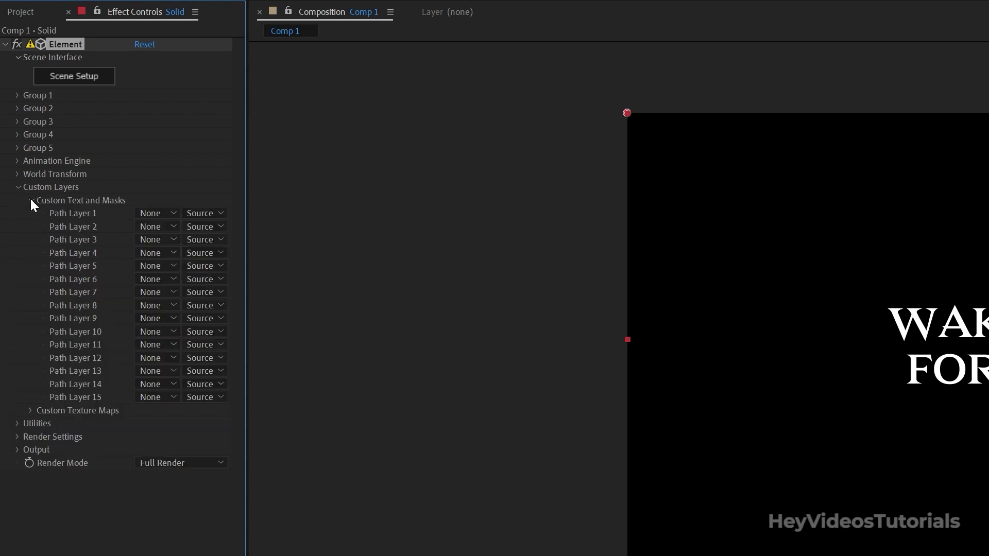
pyautogui.click(159, 215)
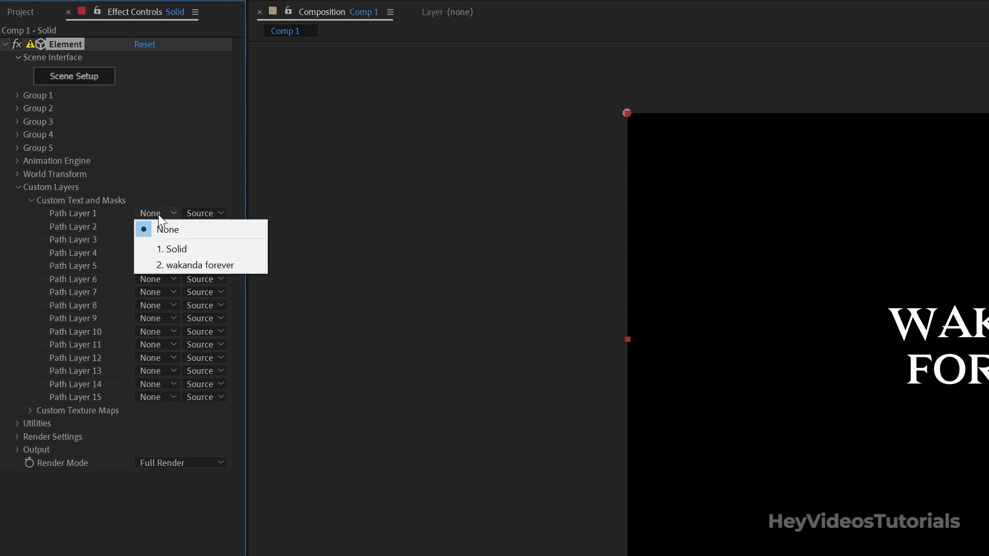
pyautogui.click(166, 262)
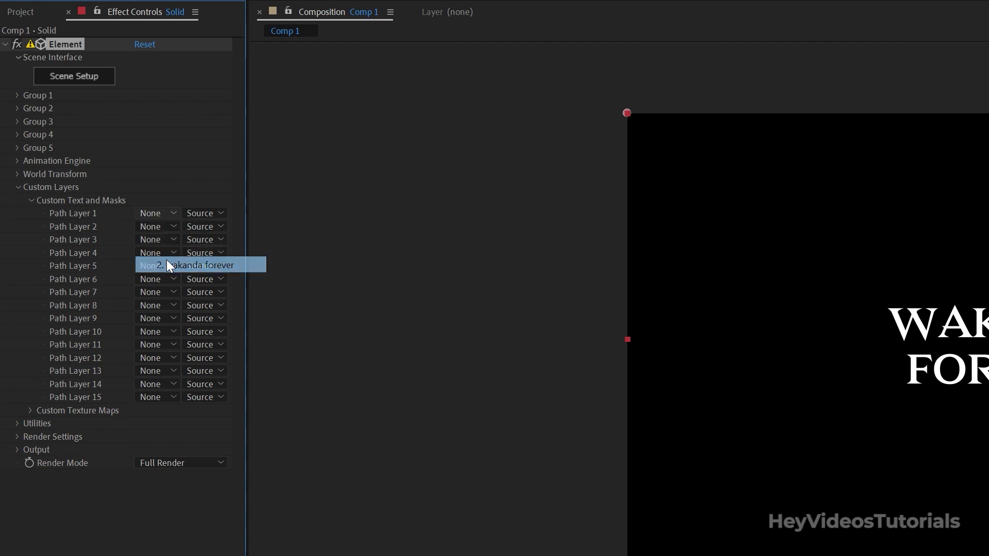
# - Extrude the WAKANDA FOREVER title into 3D in Element's Scene Setup and inspect its bevel
pyautogui.click(95, 79)
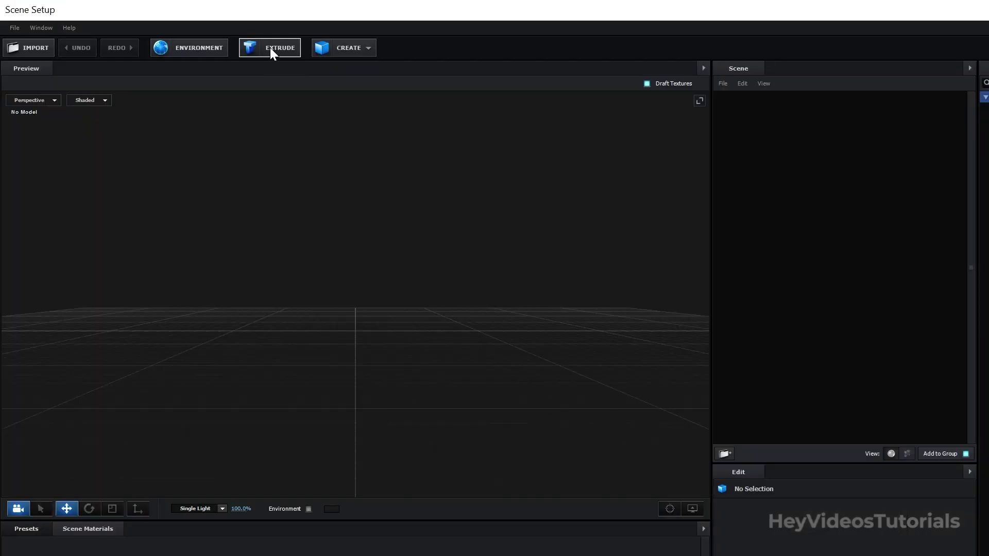
pyautogui.click(272, 49)
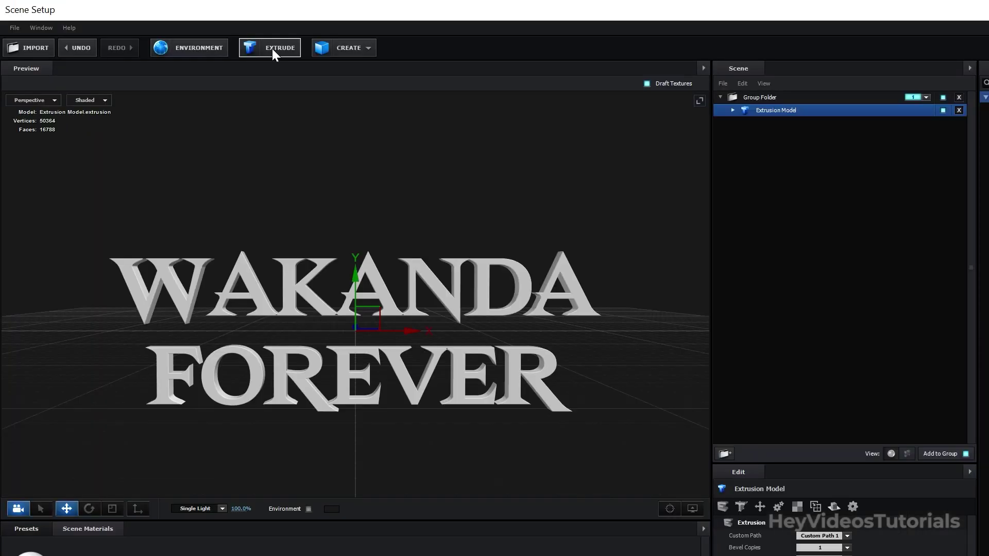
pyautogui.moveTo(381, 361); pyautogui.dragTo(392, 378)
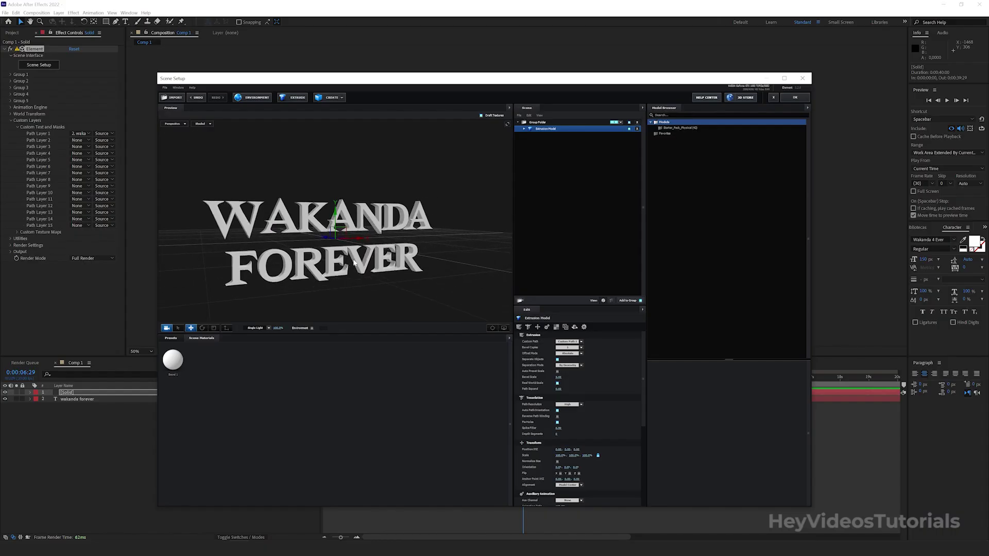
pyautogui.moveTo(356, 263)
pyautogui.mouseDown()
pyautogui.moveTo(332, 262)
pyautogui.moveTo(348, 267)
pyautogui.mouseUp()
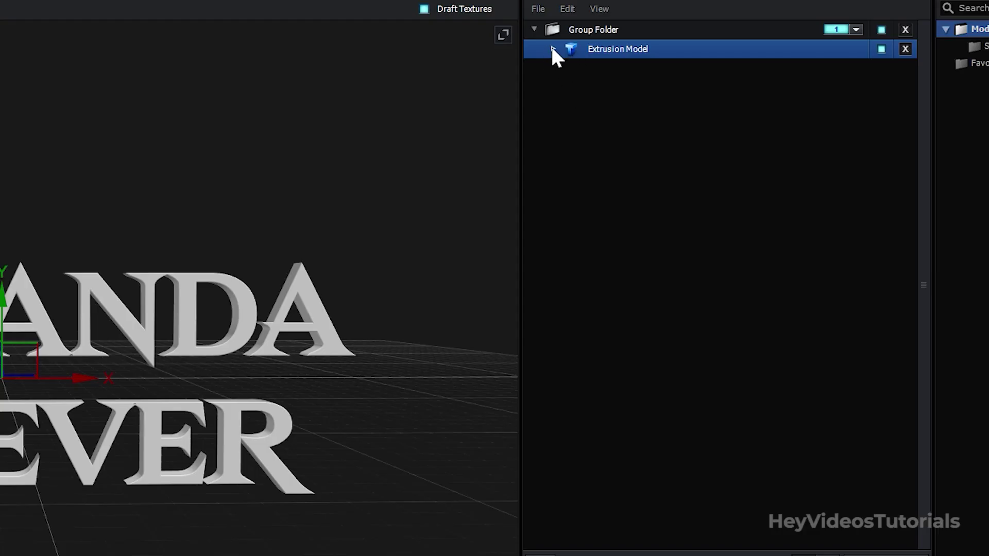
pyautogui.click(553, 49)
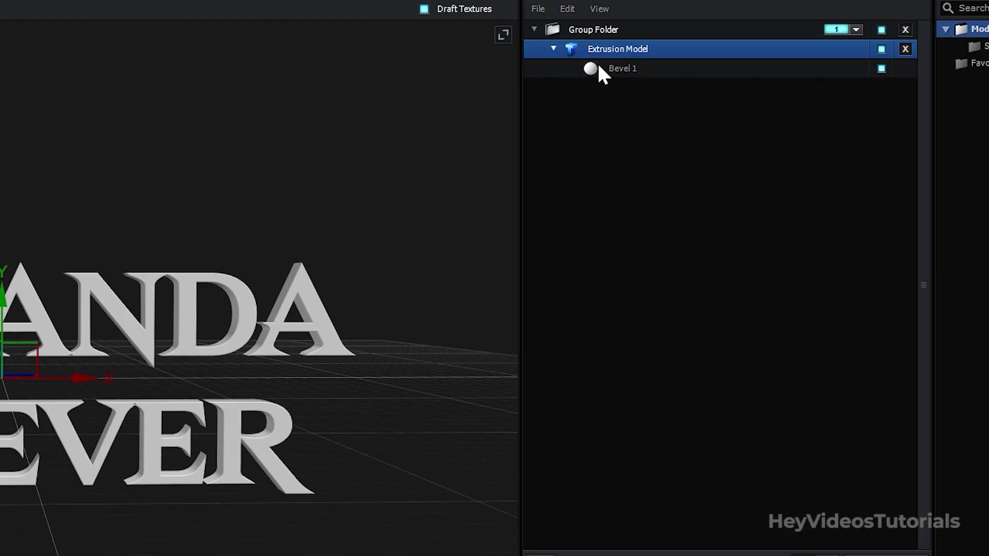
# - Deepen the extrude to 1.22, set Bevel Copies to 2 and Path Resolution to Extreme
pyautogui.click(609, 69)
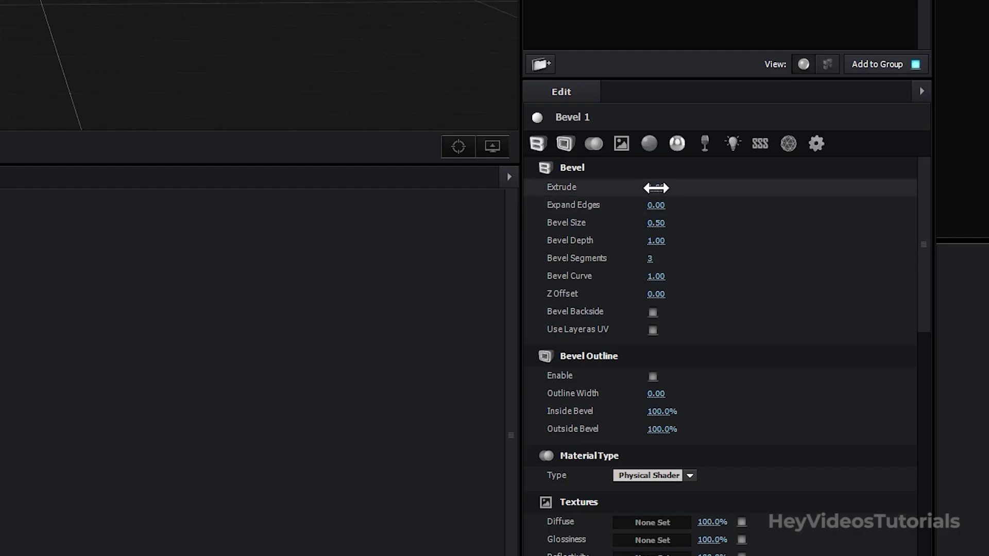
pyautogui.moveTo(660, 190); pyautogui.dragTo(681, 190)
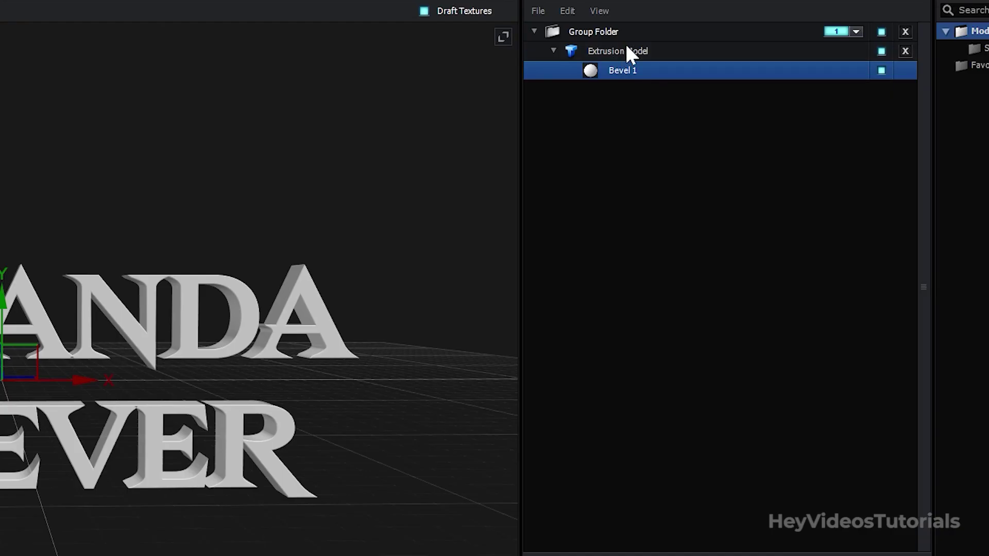
pyautogui.click(627, 49)
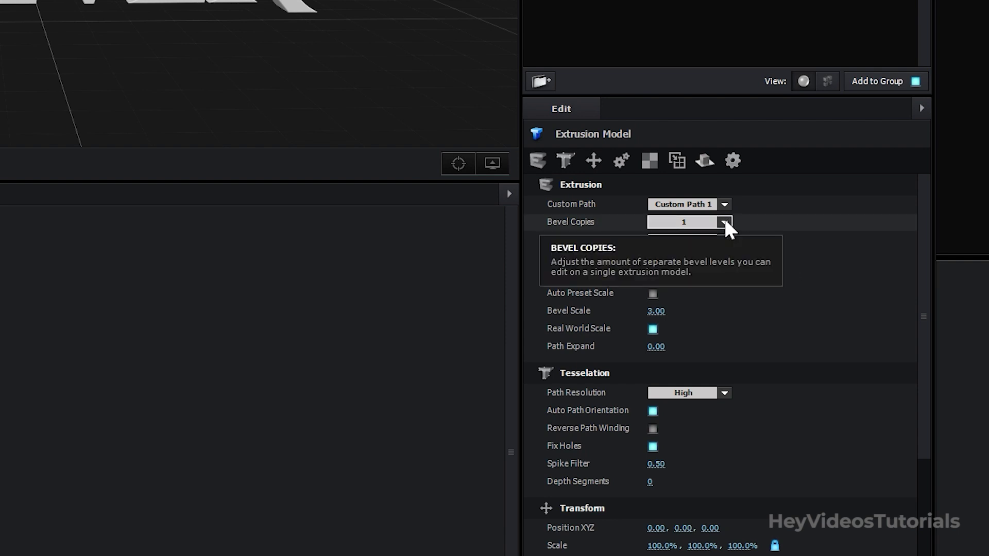
pyautogui.click(725, 221)
pyautogui.click(696, 263)
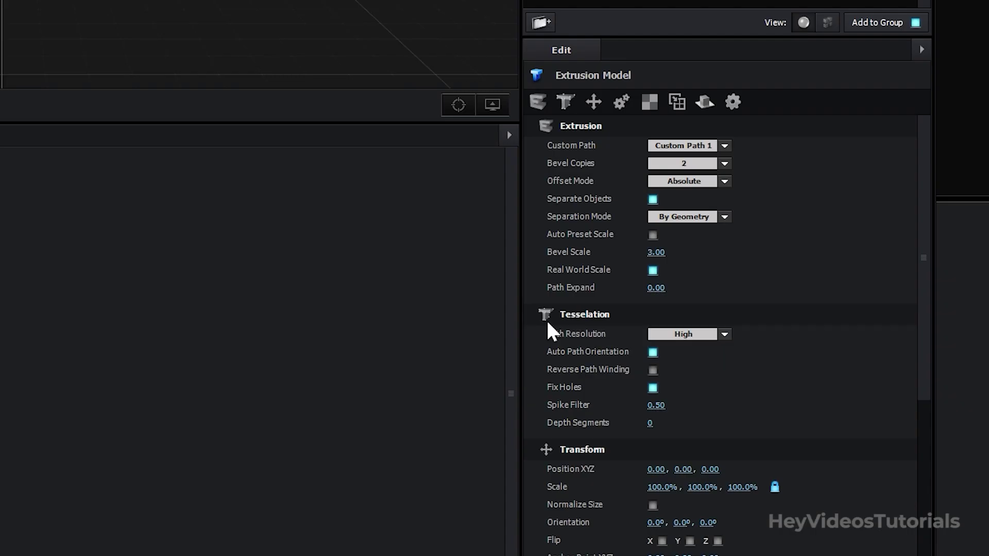
pyautogui.click(723, 334)
pyautogui.click(721, 333)
pyautogui.click(724, 334)
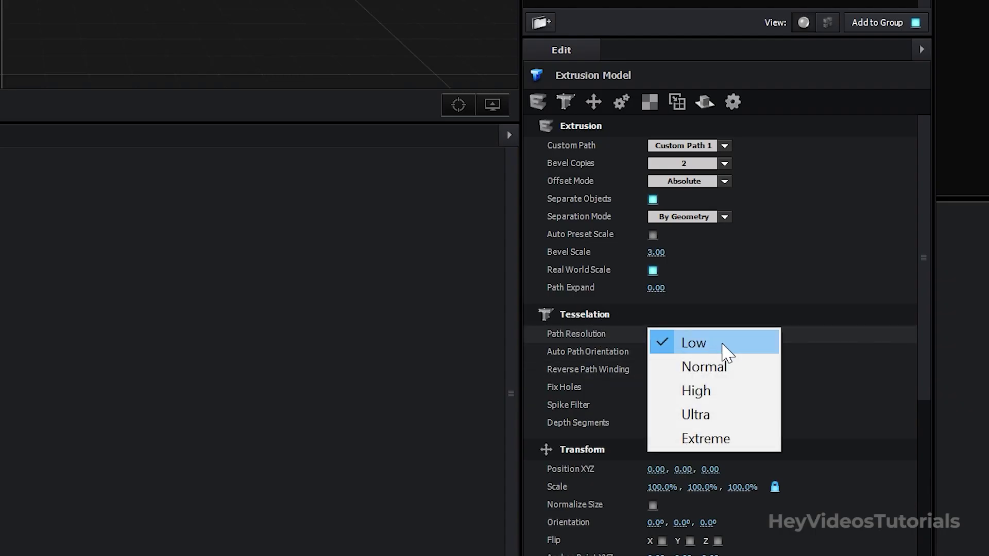
pyautogui.click(724, 436)
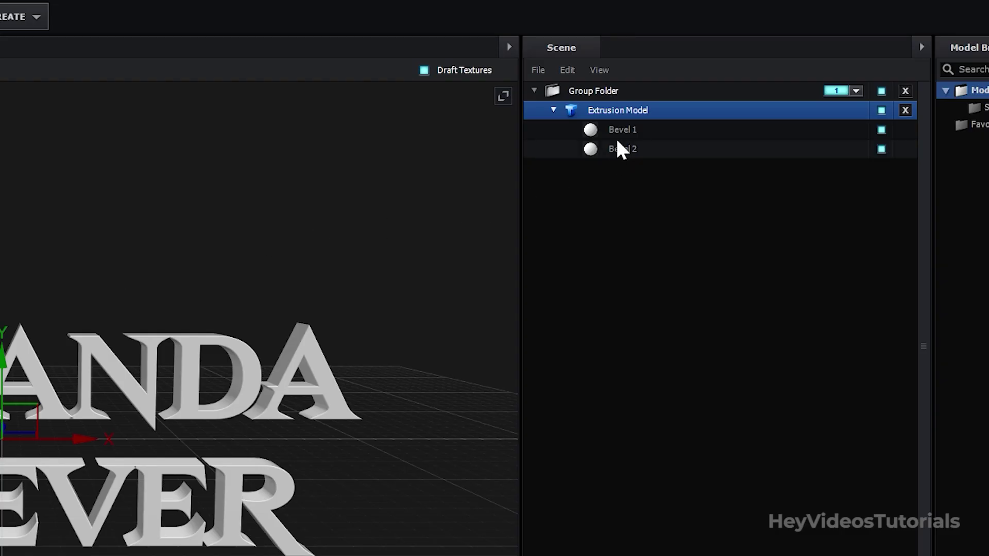
# - Set Bevel 1's Diffuse Color to black
pyautogui.click(622, 133)
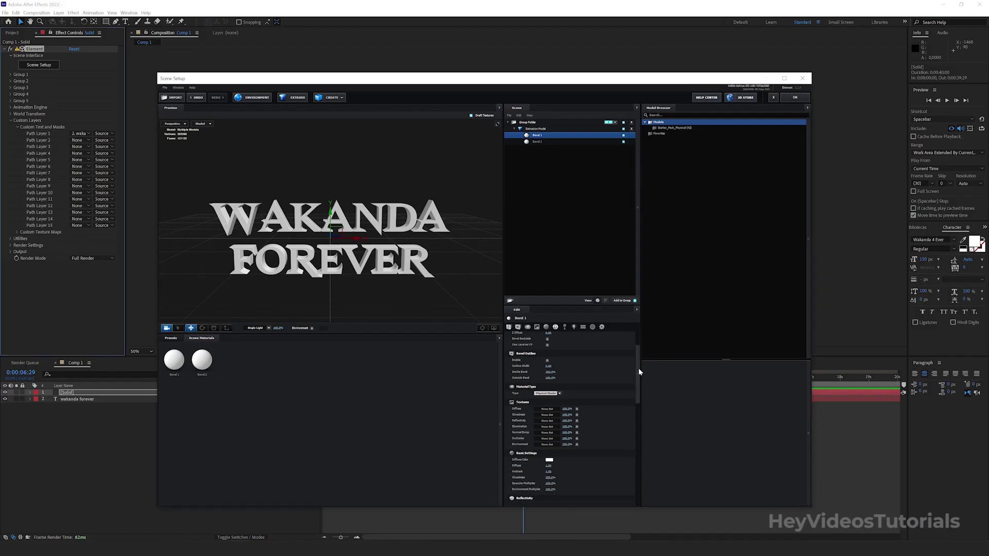
pyautogui.moveTo(638, 368); pyautogui.dragTo(638, 388)
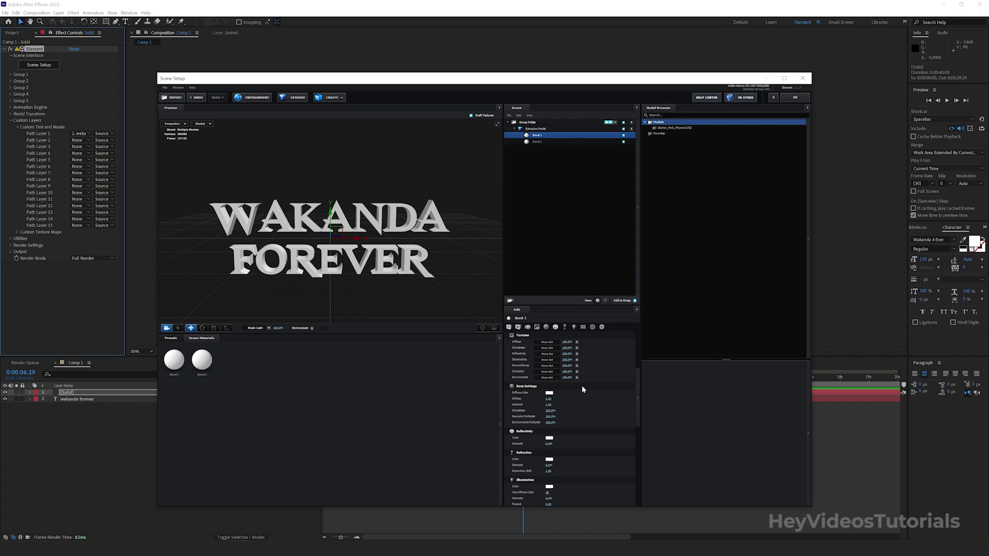
pyautogui.click(549, 396)
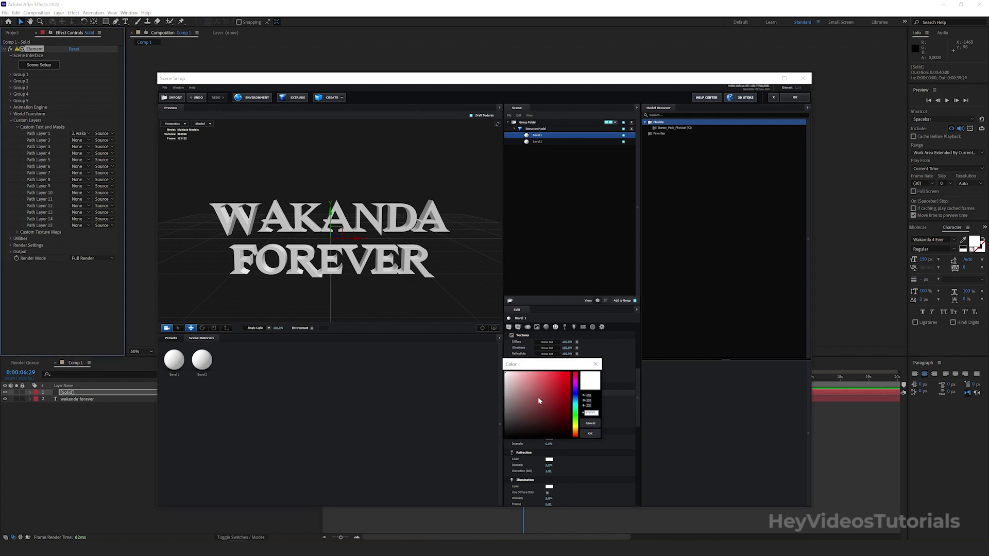
pyautogui.moveTo(537, 396); pyautogui.dragTo(489, 450)
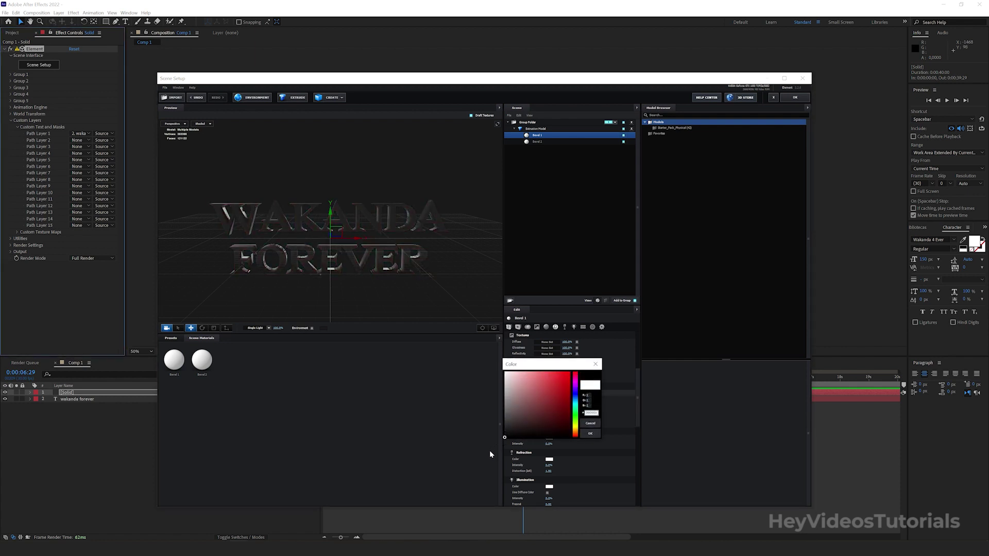
pyautogui.click(586, 434)
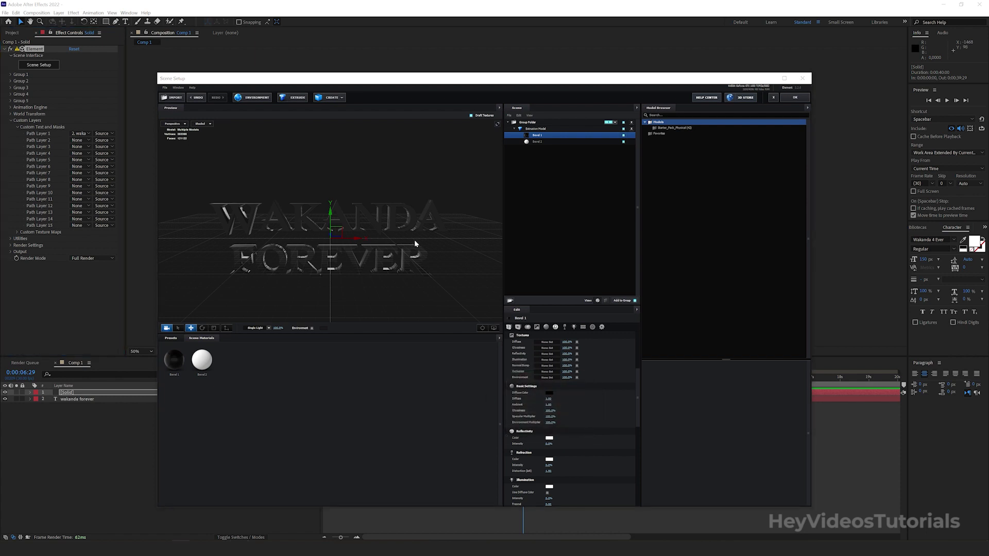
pyautogui.moveTo(391, 242); pyautogui.dragTo(454, 242)
# - Enable Bevel 1's outline with Expand Edges 0.18 and Bevel Size 0.77
pyautogui.scroll(2, 618, 392)
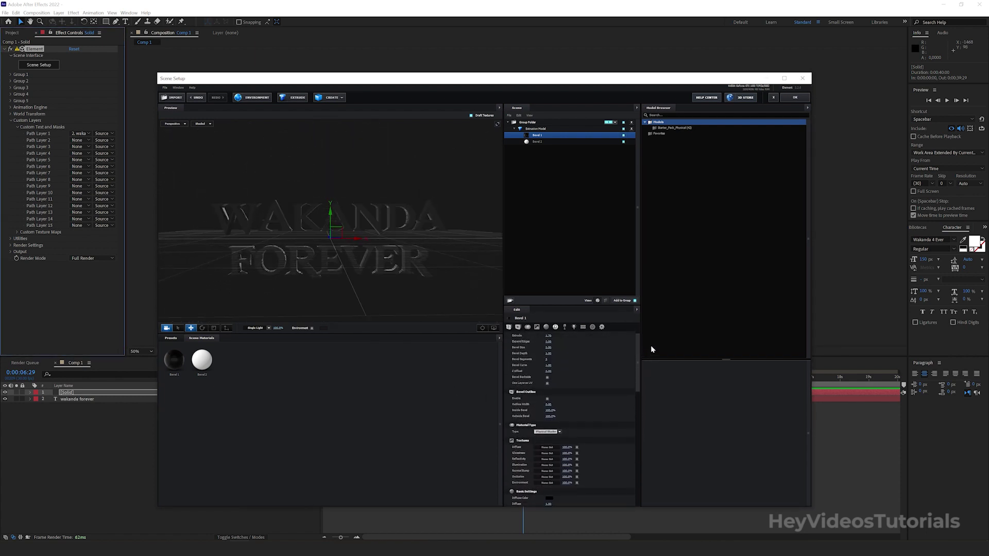
pyautogui.click(548, 406)
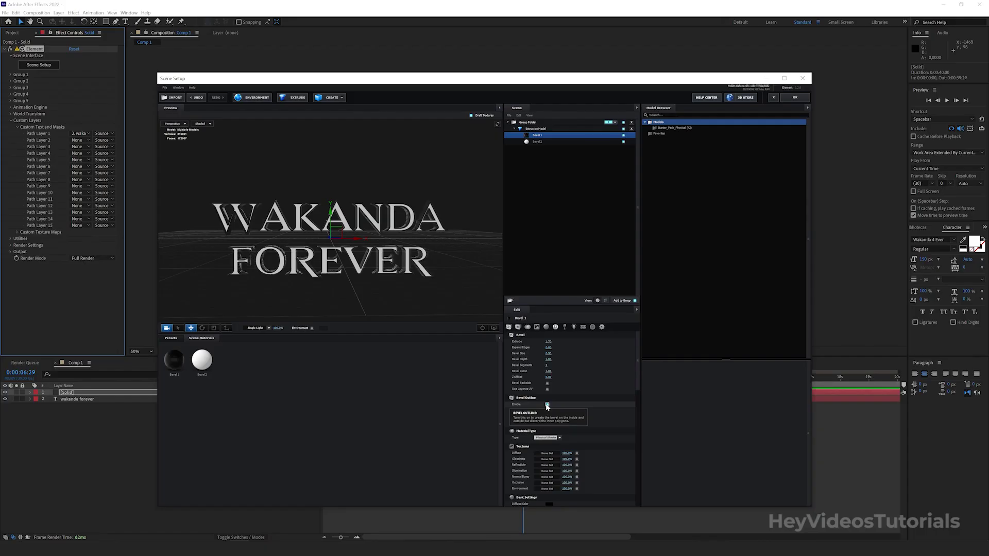
pyautogui.click(547, 406)
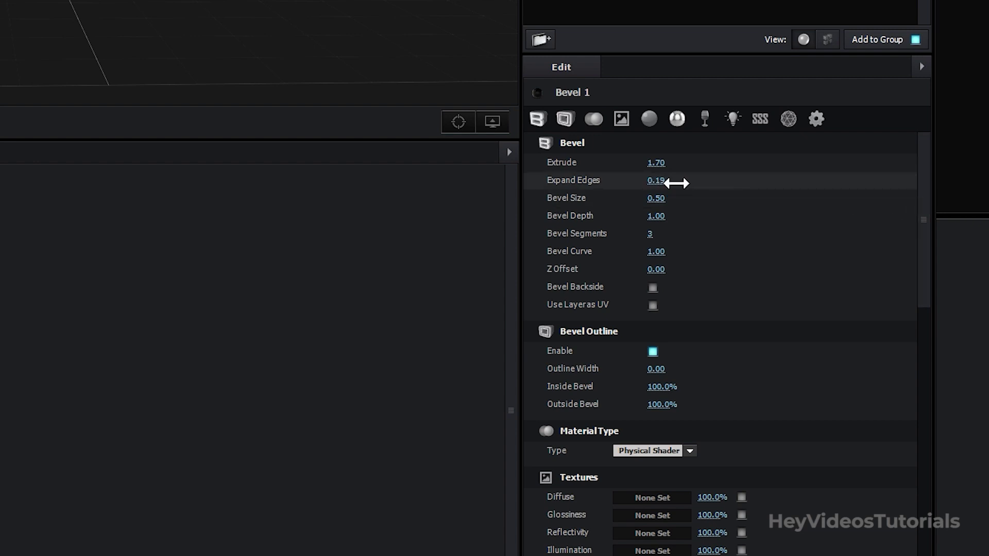
pyautogui.moveTo(676, 183); pyautogui.dragTo(674, 183)
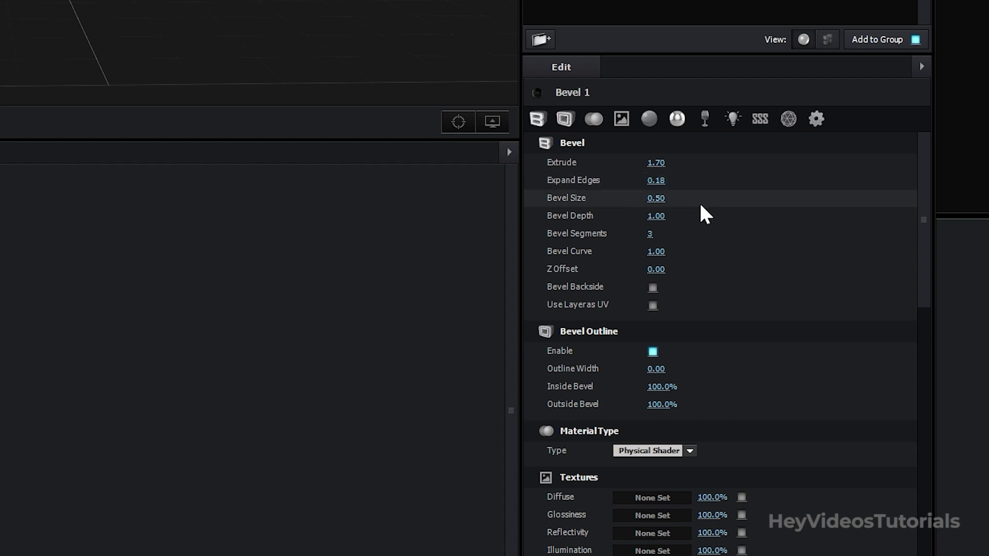
pyautogui.moveTo(658, 198); pyautogui.dragTo(684, 199)
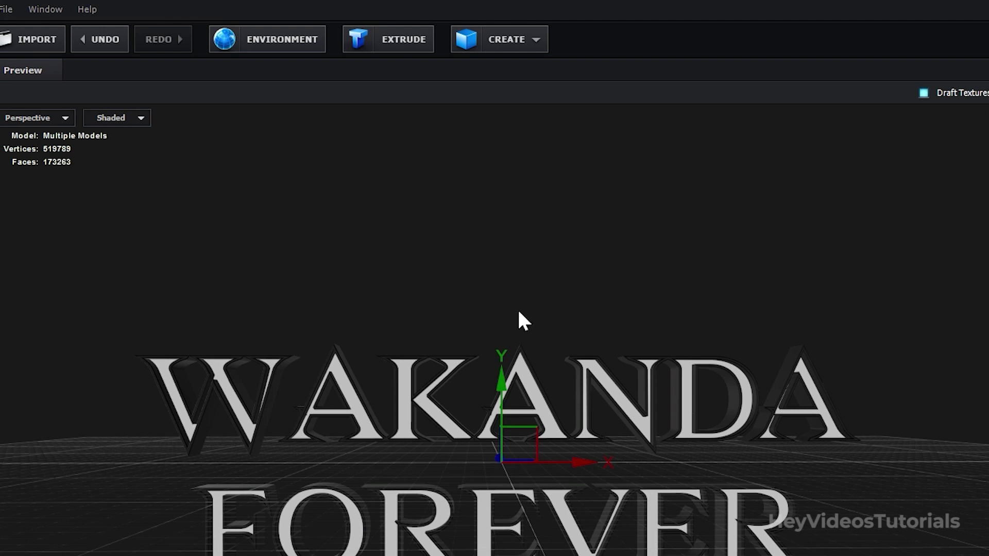
# - Load Lobby.png as the environment map
pyautogui.click(275, 44)
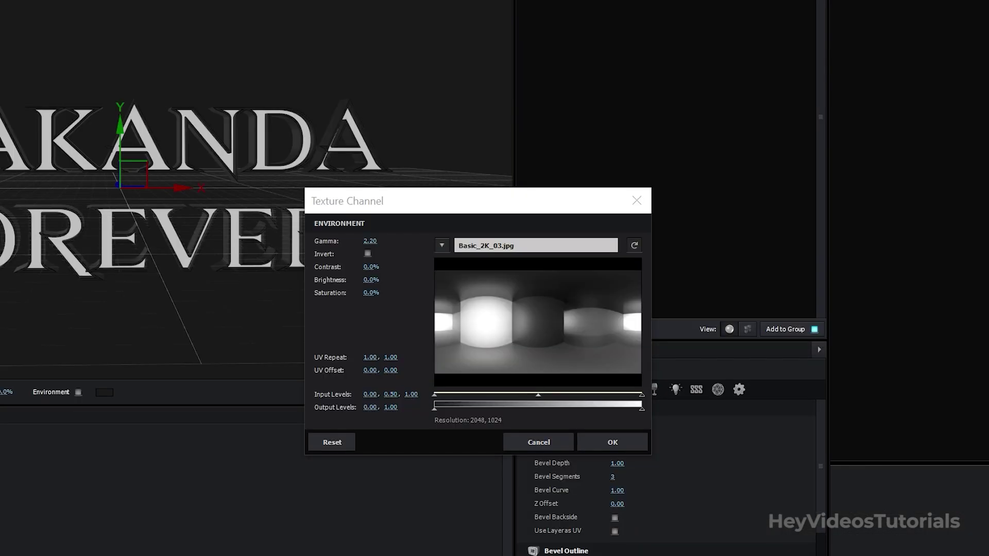
pyautogui.click(540, 247)
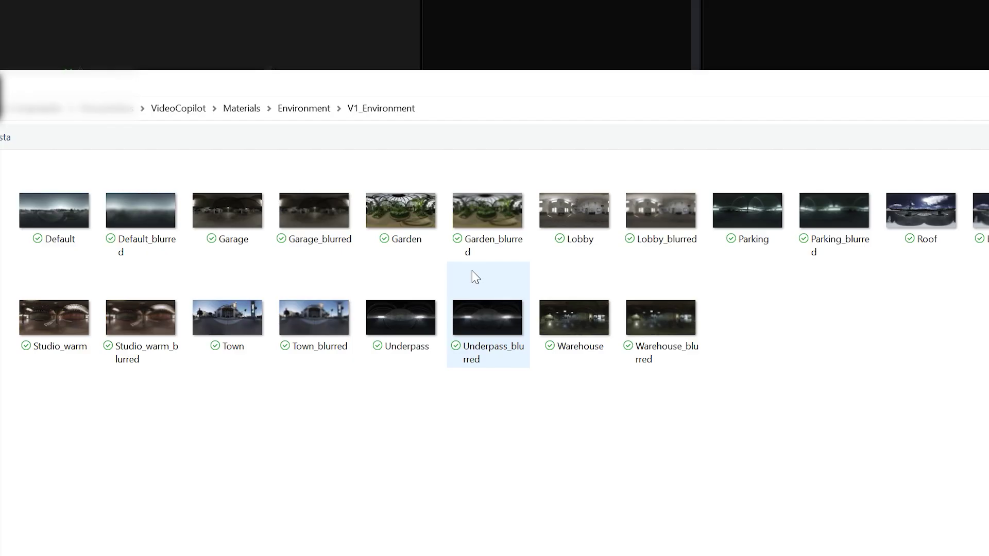
pyautogui.click(587, 240)
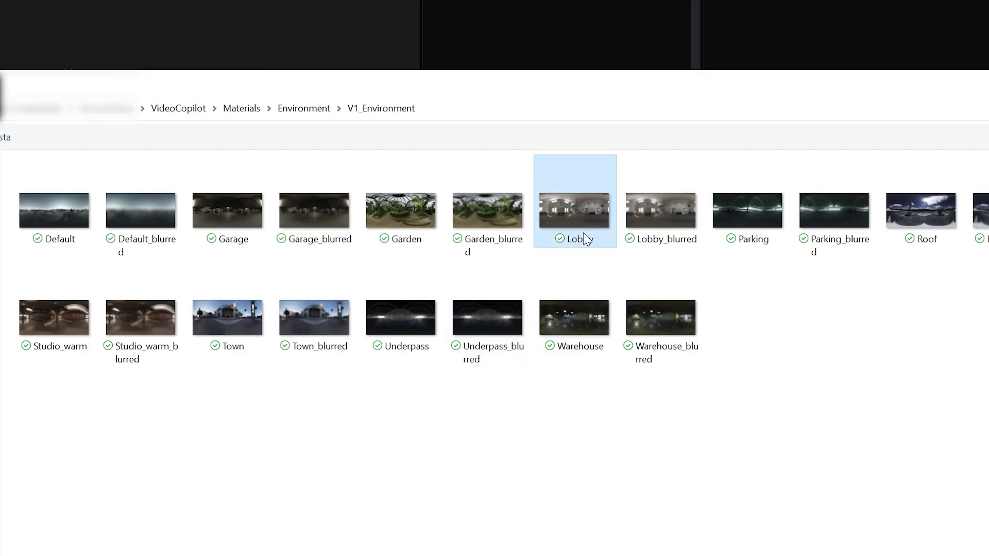
pyautogui.doubleClick(587, 240)
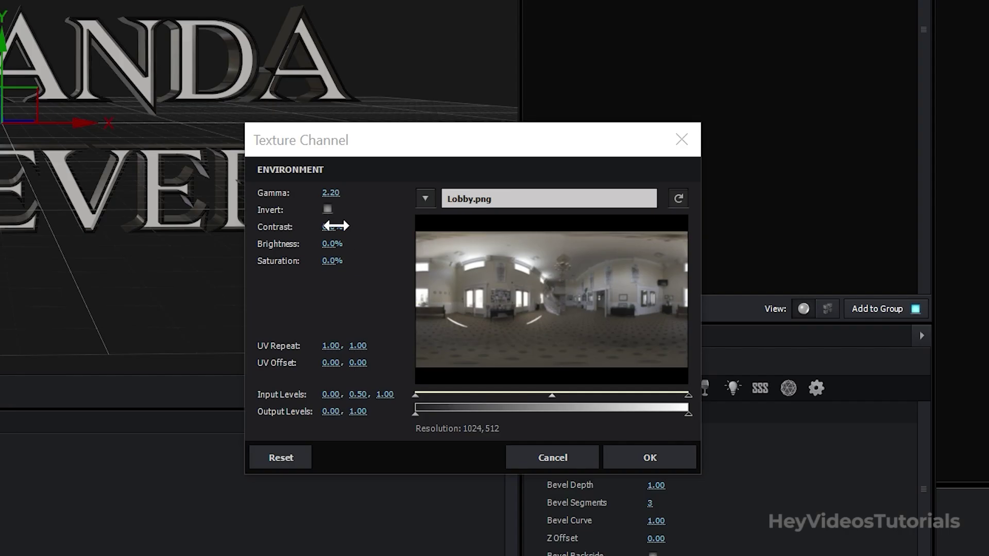
# - Set the environment Contrast to 21, Brightness to 15 and Saturation to 16
pyautogui.click(336, 225)
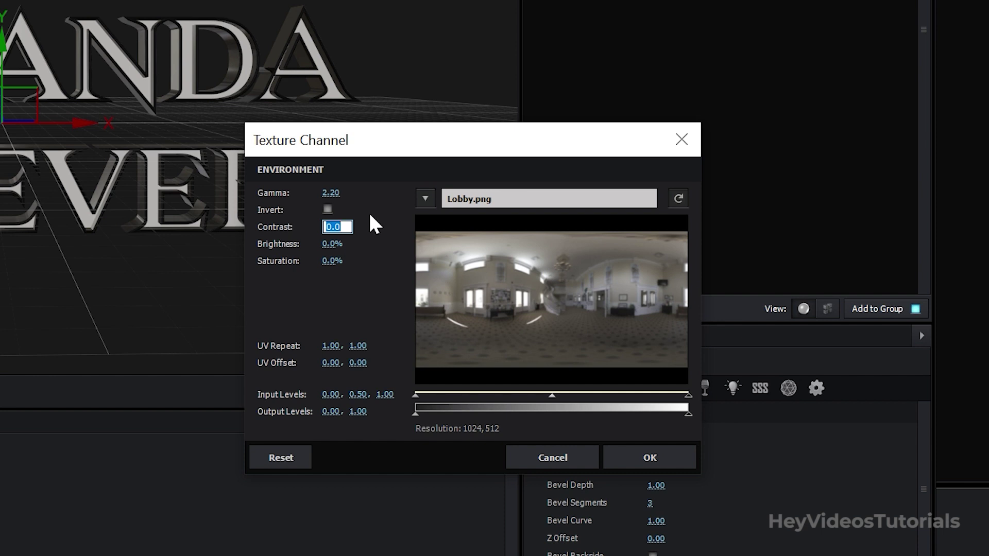
pyautogui.write('21')
pyautogui.press('Return')
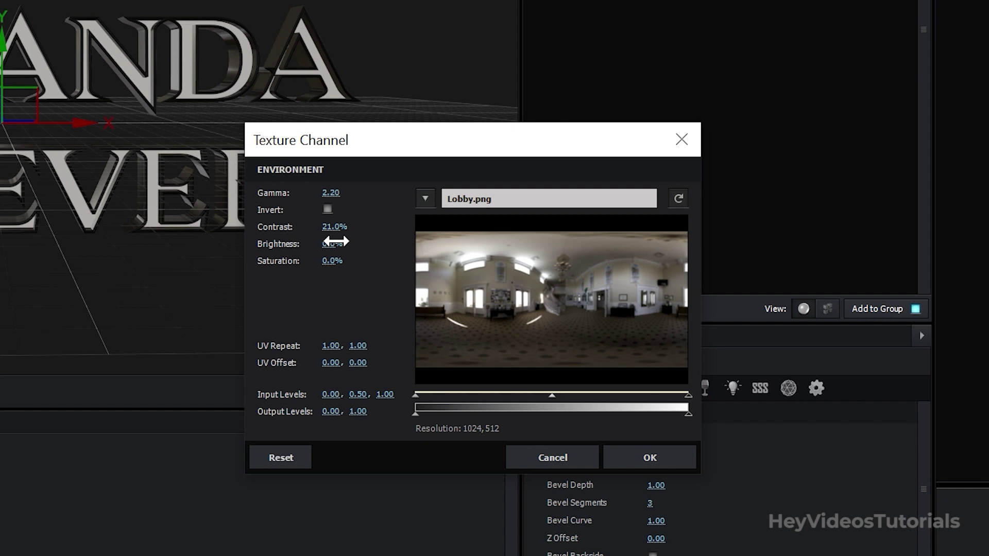
pyautogui.write('15')
pyautogui.press('Return')
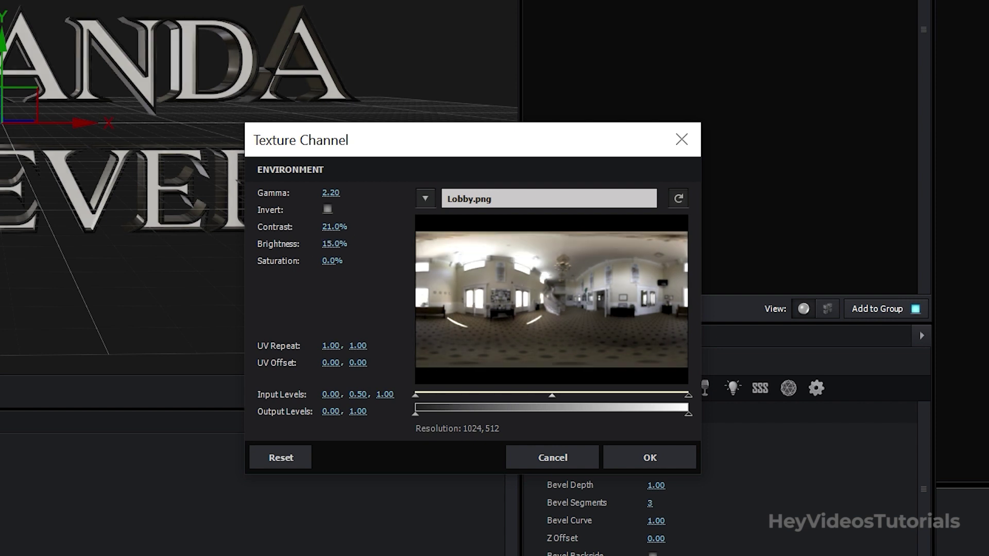
pyautogui.click(330, 260)
pyautogui.write('16')
pyautogui.press('Return')
# - Tile the map with UV Repeat 2.54/3.29 and UV Offset 0.60, then apply
pyautogui.moveTo(324, 345); pyautogui.dragTo(446, 340)
pyautogui.moveTo(358, 346); pyautogui.dragTo(530, 338)
pyautogui.moveTo(327, 364); pyautogui.dragTo(364, 395)
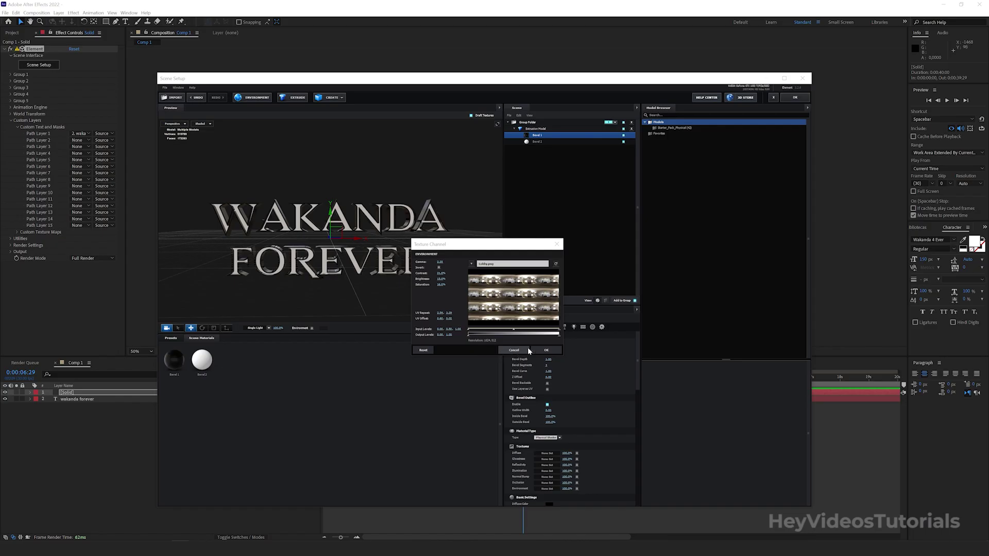
pyautogui.click(528, 349)
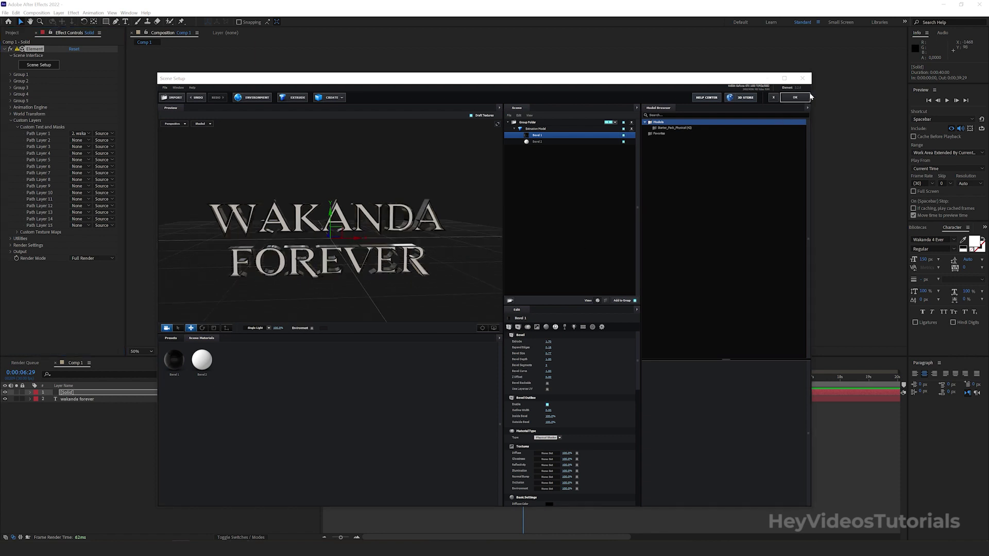
# - Close Scene Setup and hide the original flat text layer
pyautogui.click(793, 98)
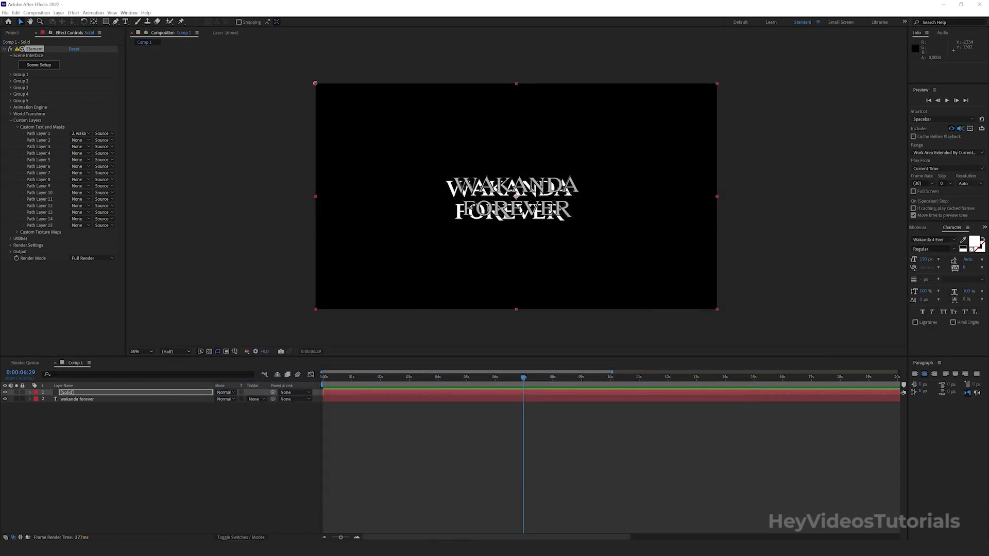
pyautogui.click(5, 400)
pyautogui.click(5, 401)
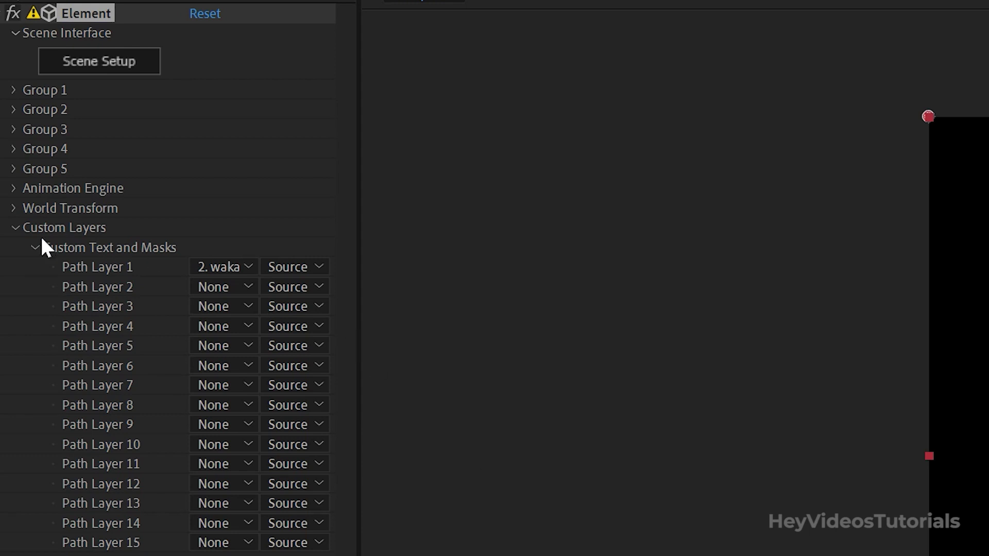
# - Set Element's Add Lighting to Dramatic and reveal the Physical Environment rotation settings
pyautogui.click(14, 228)
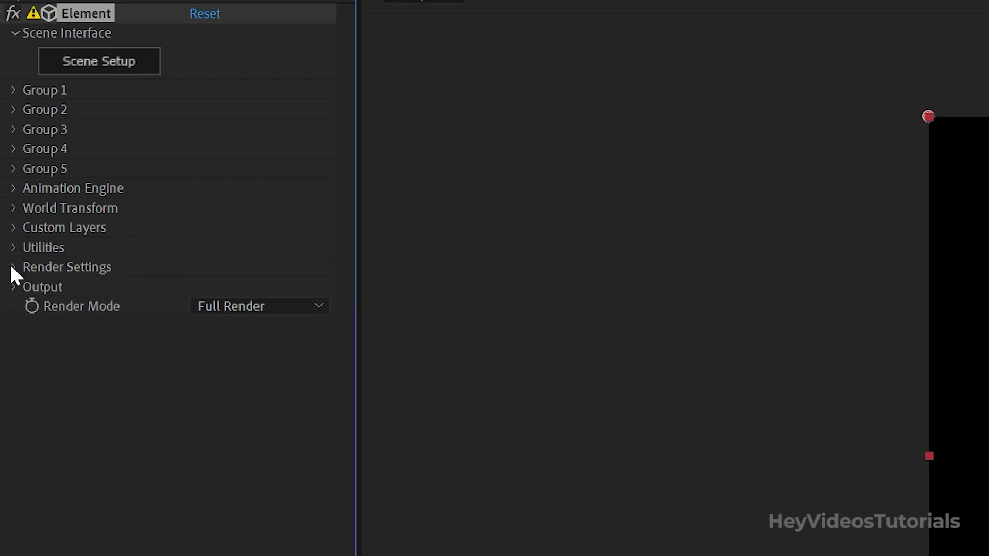
pyautogui.click(13, 267)
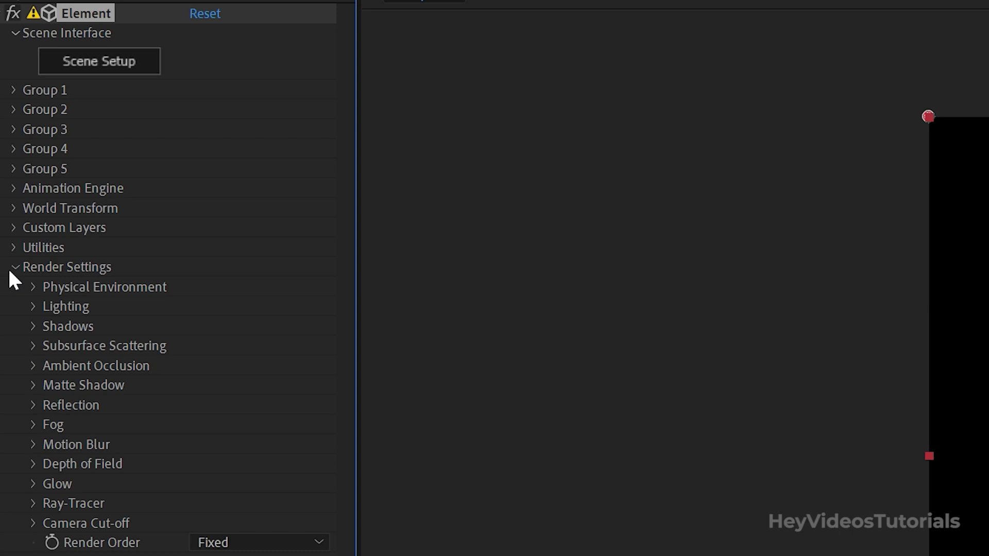
pyautogui.click(32, 306)
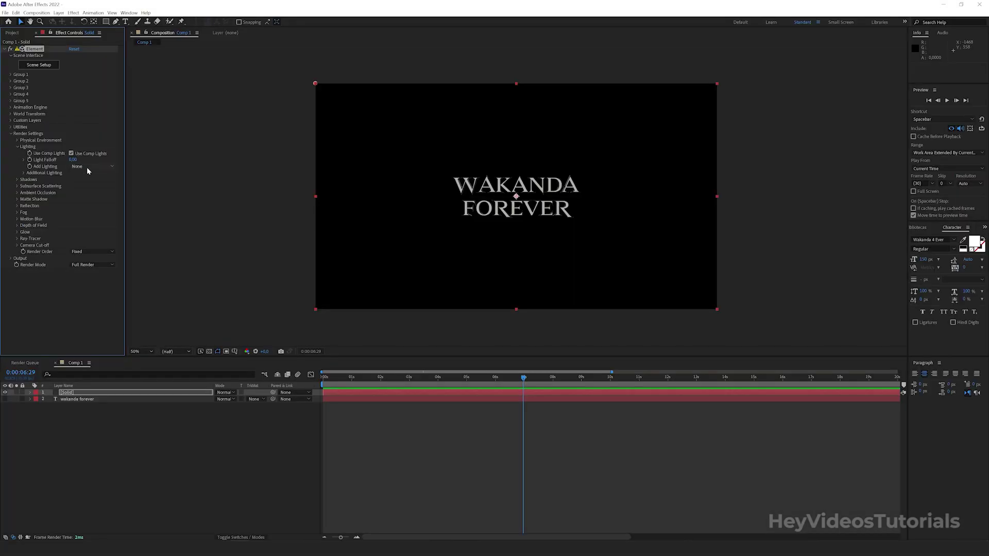
pyautogui.click(88, 169)
pyautogui.click(82, 241)
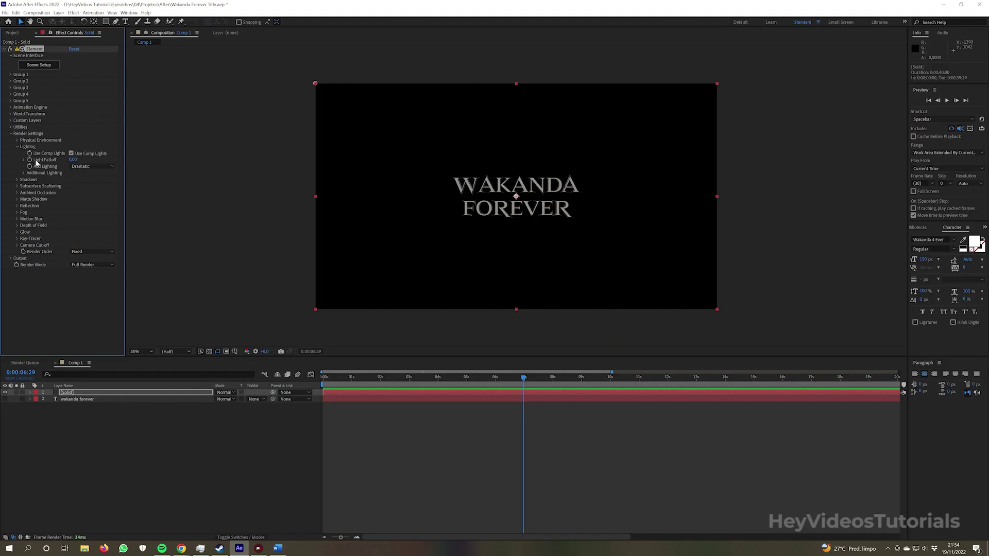
pyautogui.click(17, 146)
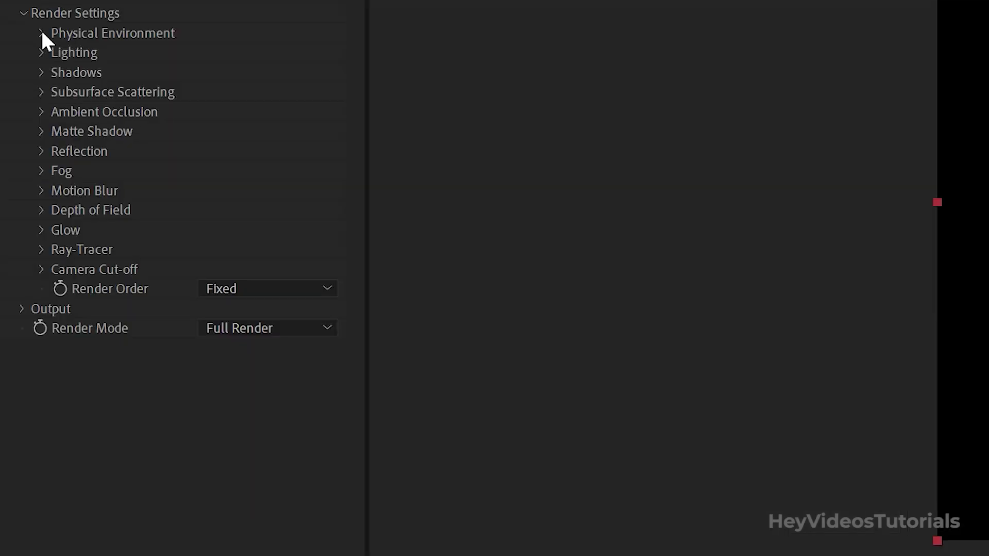
pyautogui.click(18, 141)
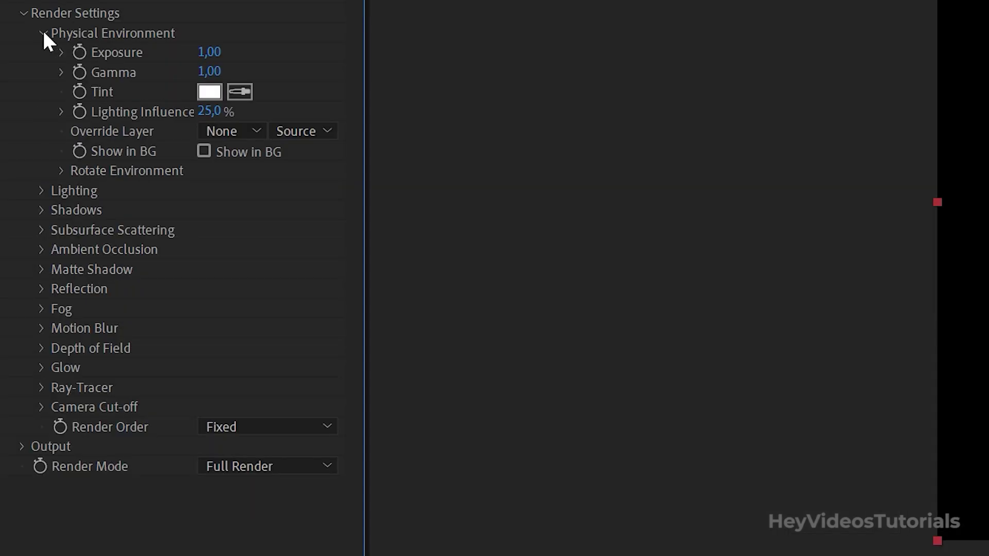
pyautogui.click(62, 171)
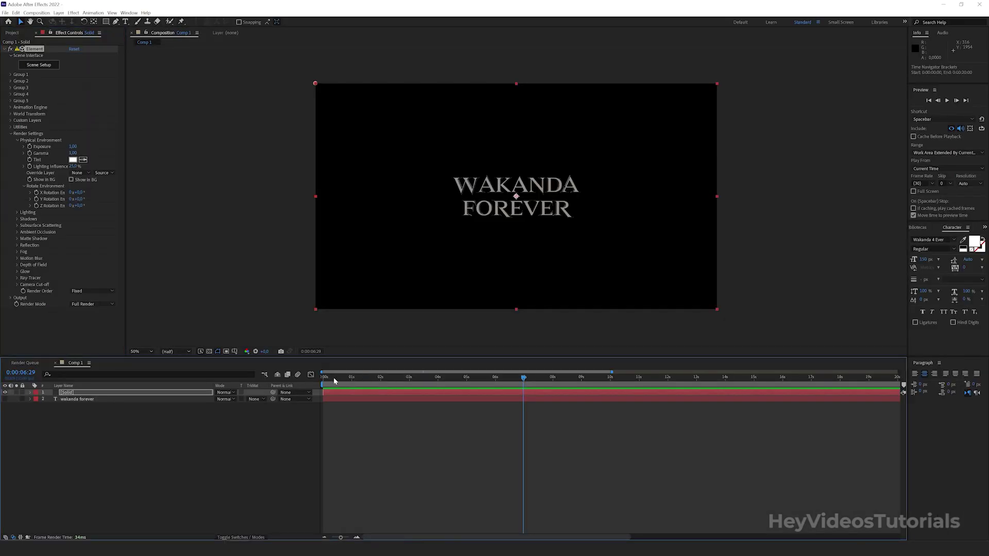
# - At 0s, set environment rotation X 30°, Y 25°, Z 40°
pyautogui.moveTo(333, 377); pyautogui.dragTo(317, 378)
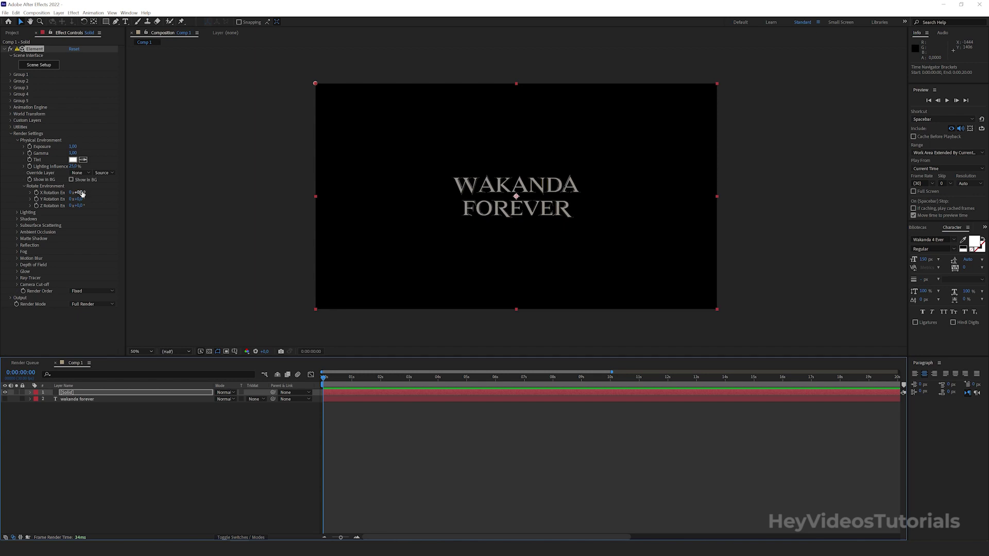
pyautogui.click(82, 193)
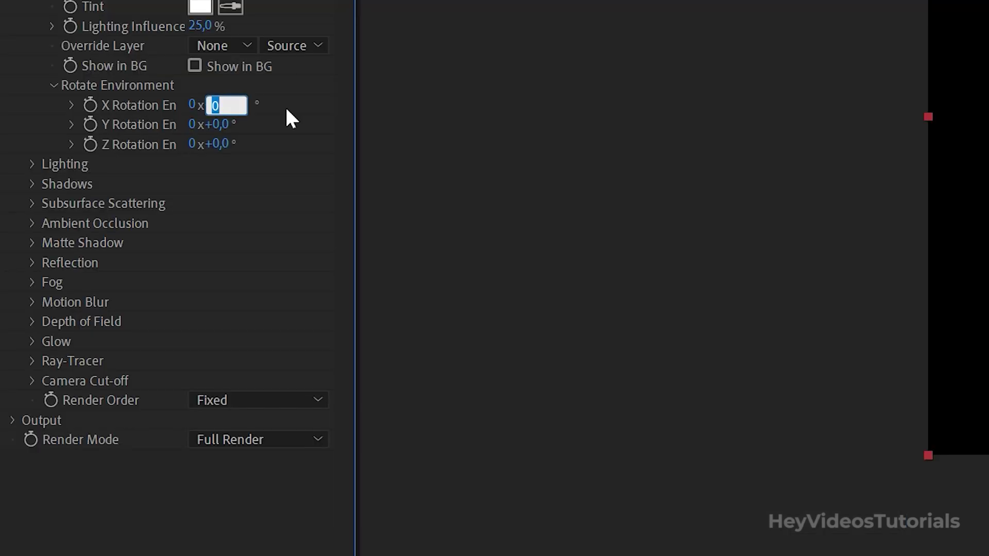
pyautogui.write('30')
pyautogui.press('Return')
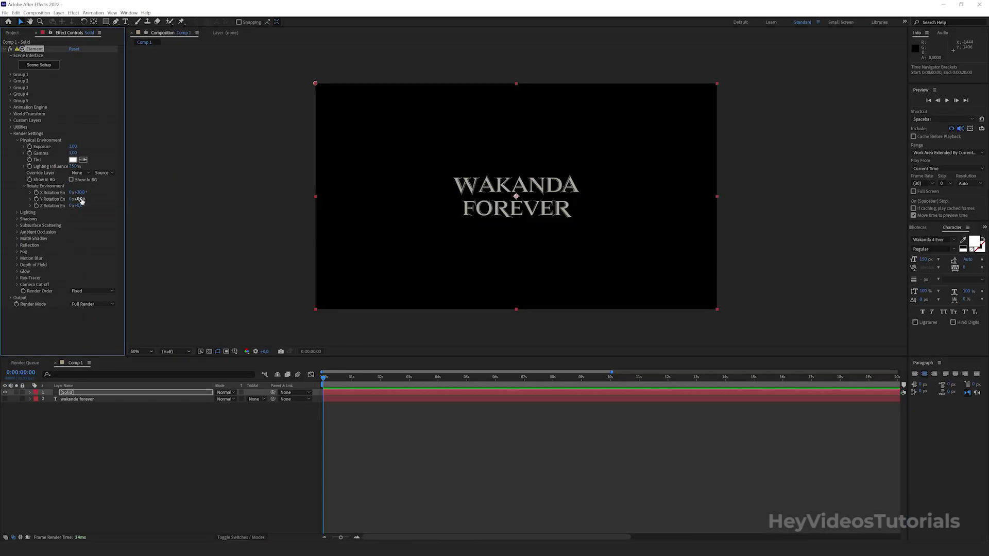
pyautogui.click(80, 200)
pyautogui.write('2')
pyautogui.write('5')
pyautogui.press('Return')
pyautogui.click(88, 206)
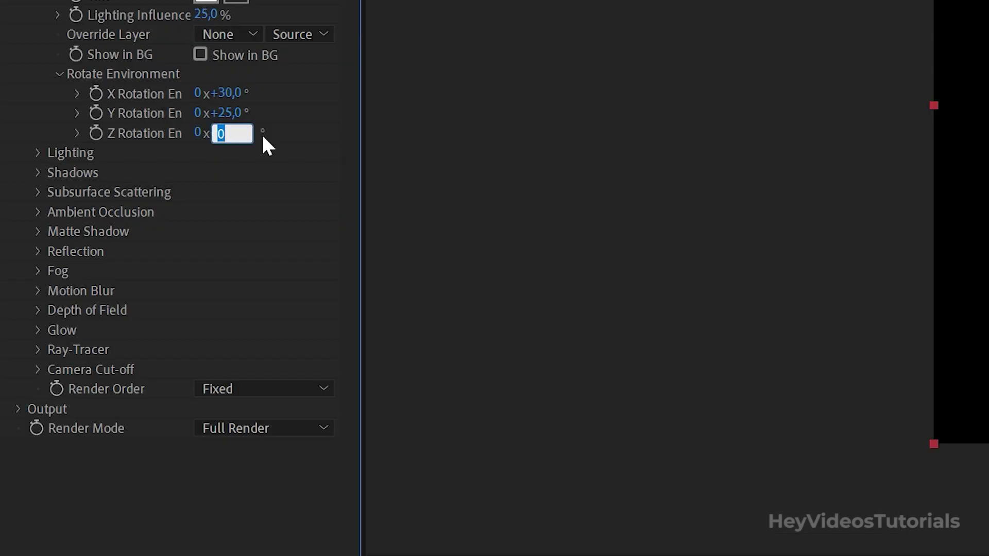
pyautogui.write('40')
pyautogui.press('Return')
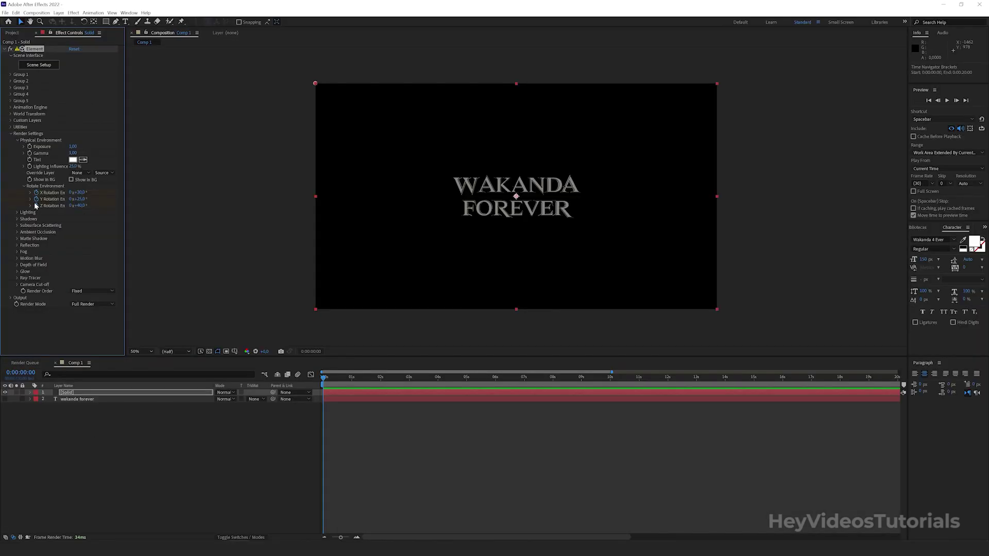
# - At 0:00:05:01, reset the rotations to 0° and scrub to check the animation
pyautogui.moveTo(326, 382); pyautogui.dragTo(468, 377)
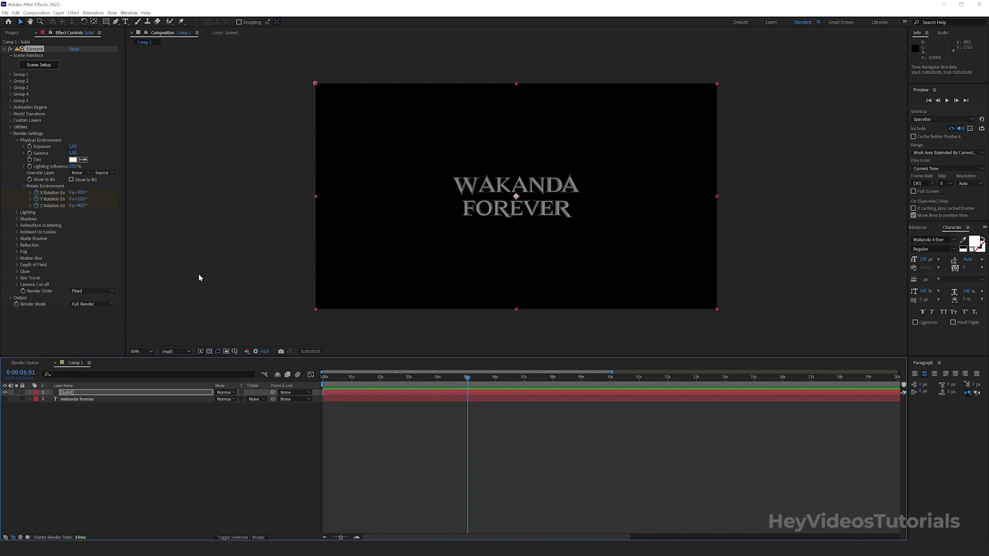
pyautogui.click(80, 192)
pyautogui.write('0')
pyautogui.press('Return')
pyautogui.click(78, 199)
pyautogui.write('0')
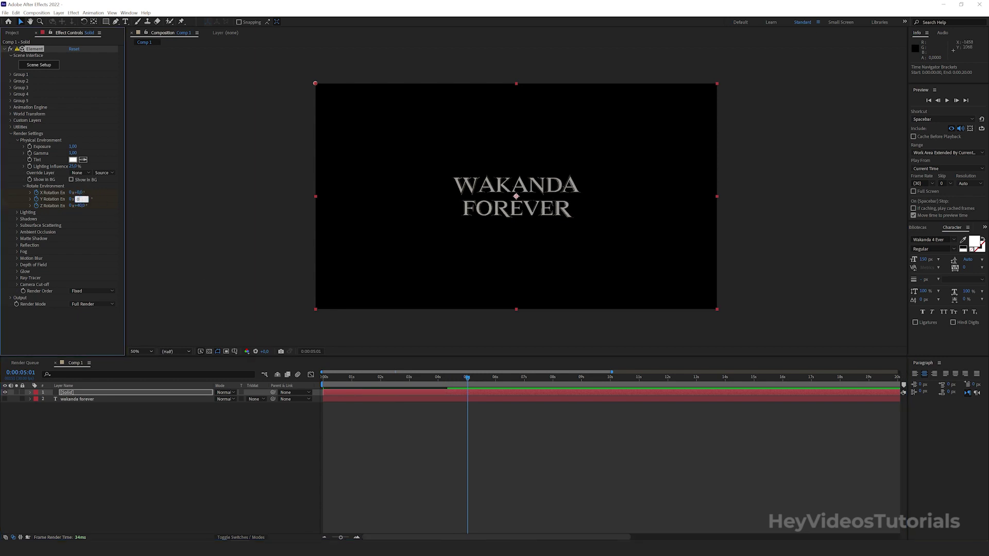
pyautogui.press('Return')
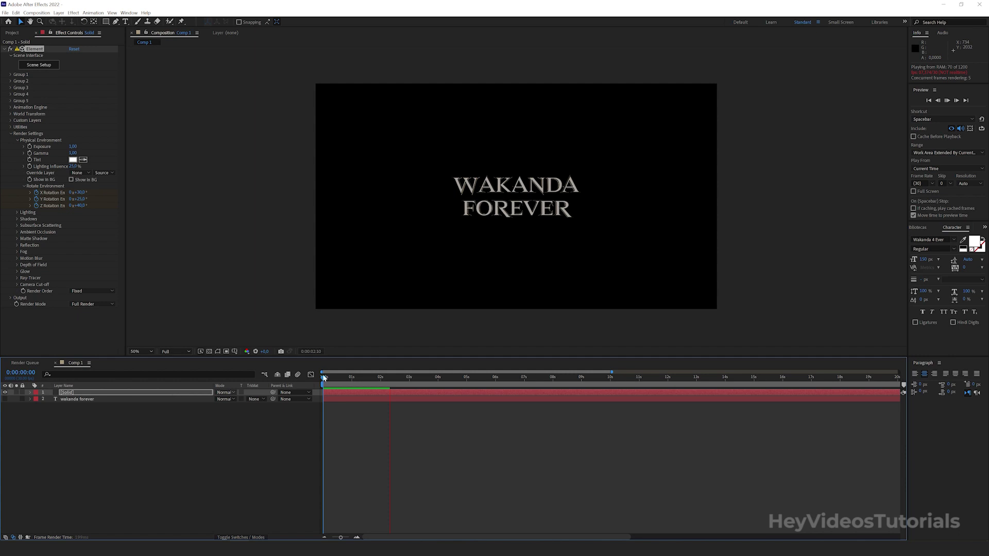
pyautogui.press('u')
pyautogui.moveTo(323, 378); pyautogui.dragTo(426, 379)
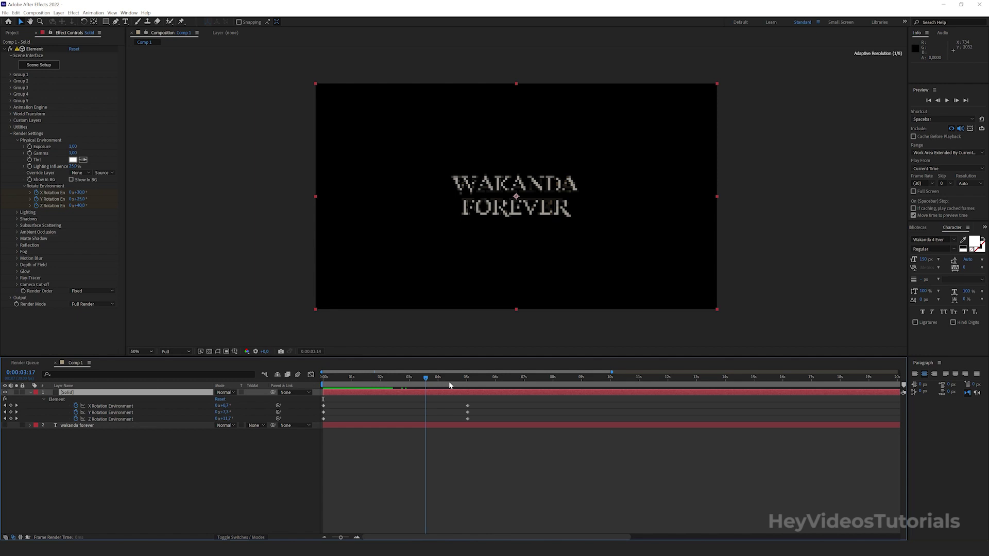
# - Easy-ease all environment rotation keyframes and move the starting 30°, 25°, 40° keys to 0:00:00:29
pyautogui.click(465, 379)
pyautogui.moveTo(479, 403); pyautogui.dragTo(317, 424)
pyautogui.rightClick(467, 406)
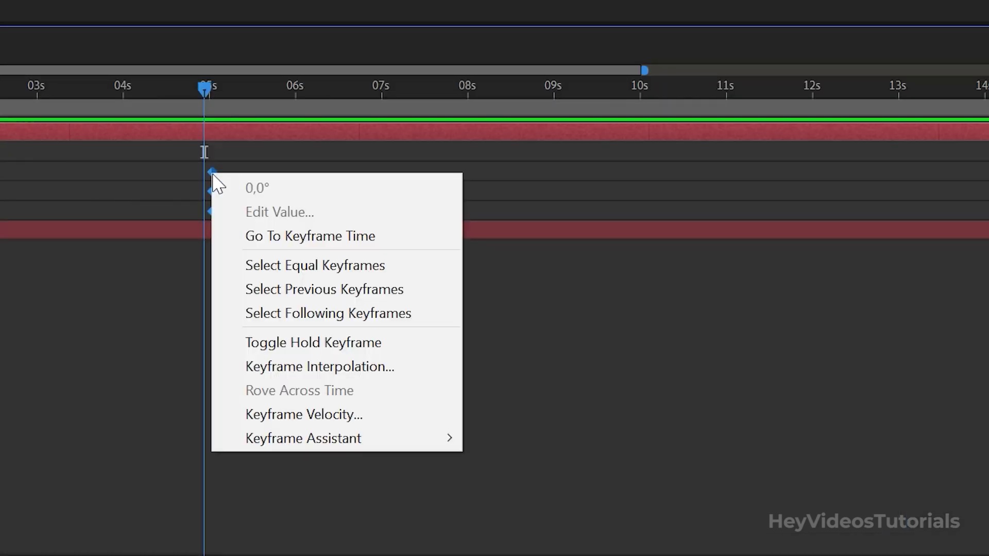
pyautogui.moveTo(308, 438)
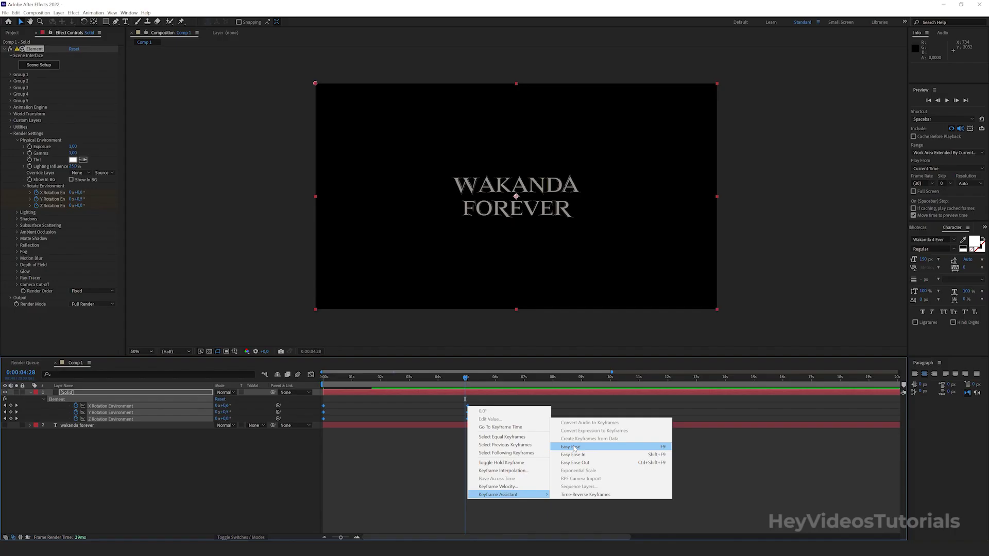
pyautogui.click(574, 448)
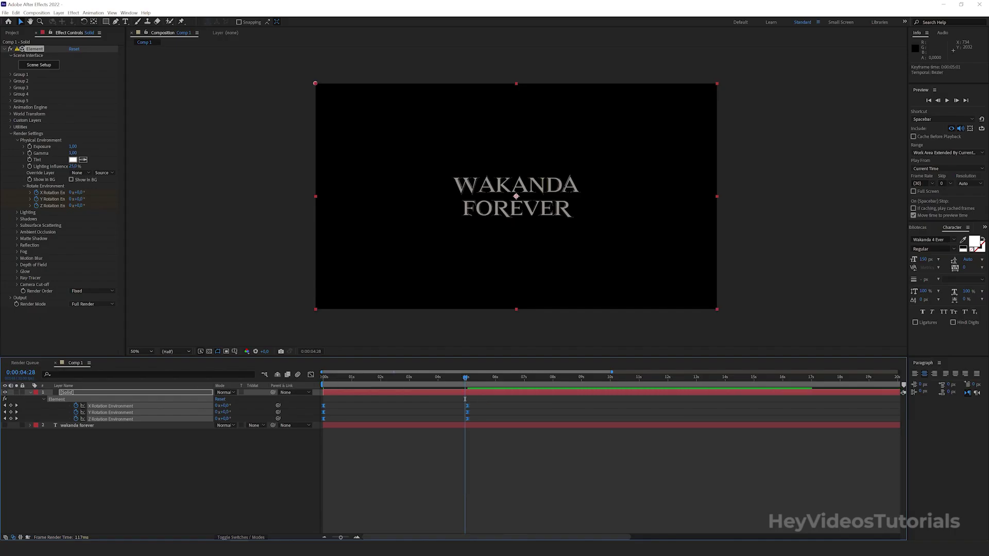
pyautogui.click(353, 397)
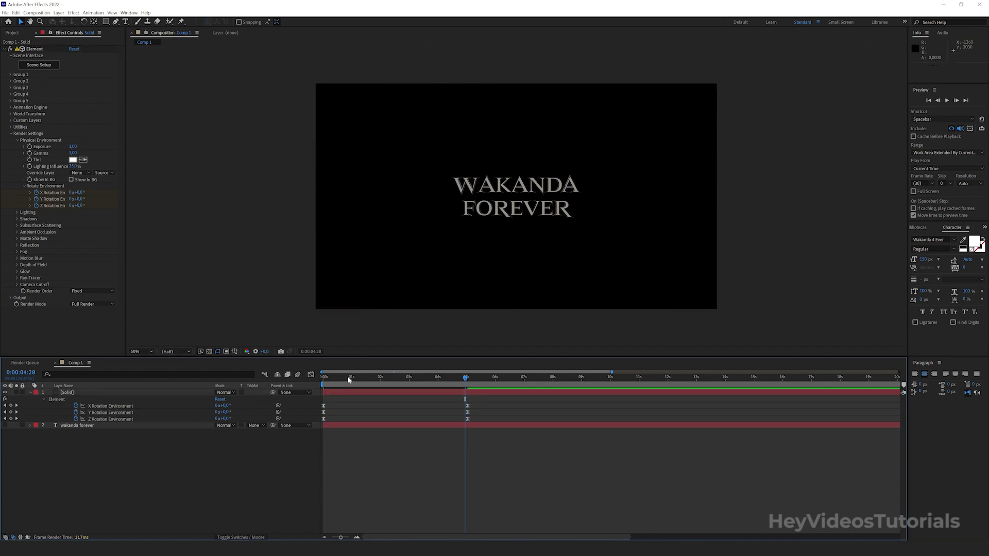
pyautogui.moveTo(347, 376); pyautogui.dragTo(348, 407)
# - Add a 50mm Two-Node camera, Camera 1, to the composition
pyautogui.click(382, 376)
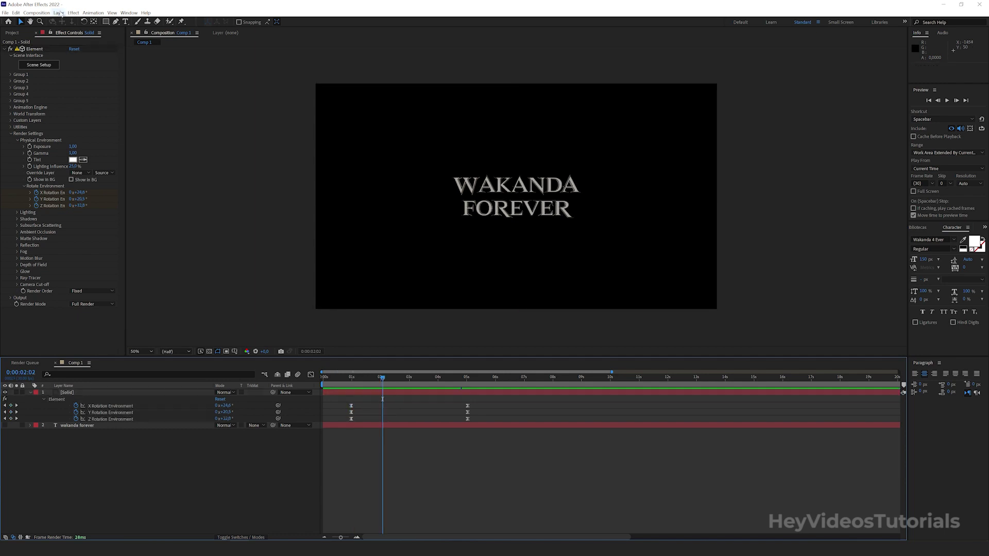
pyautogui.click(58, 12)
pyautogui.moveTo(65, 23)
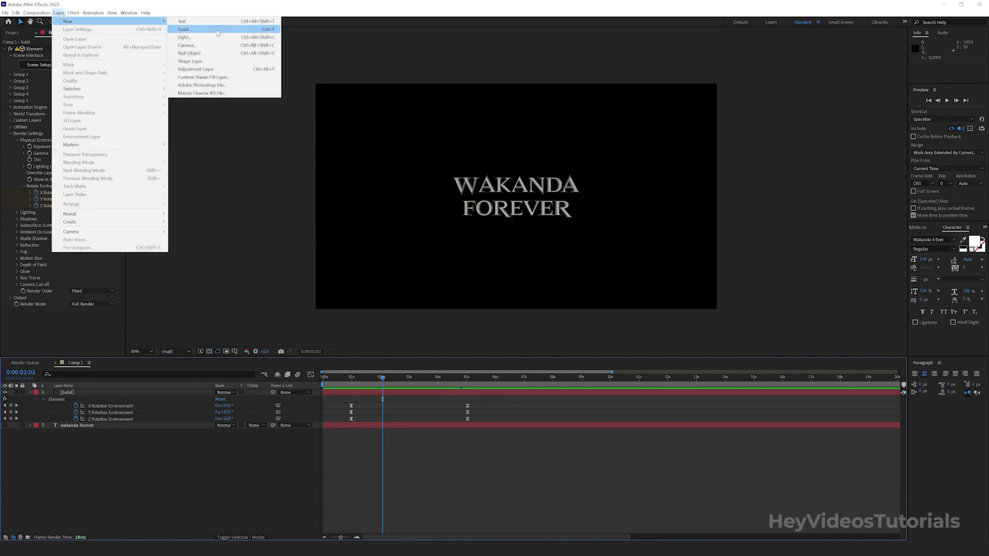
pyautogui.click(196, 45)
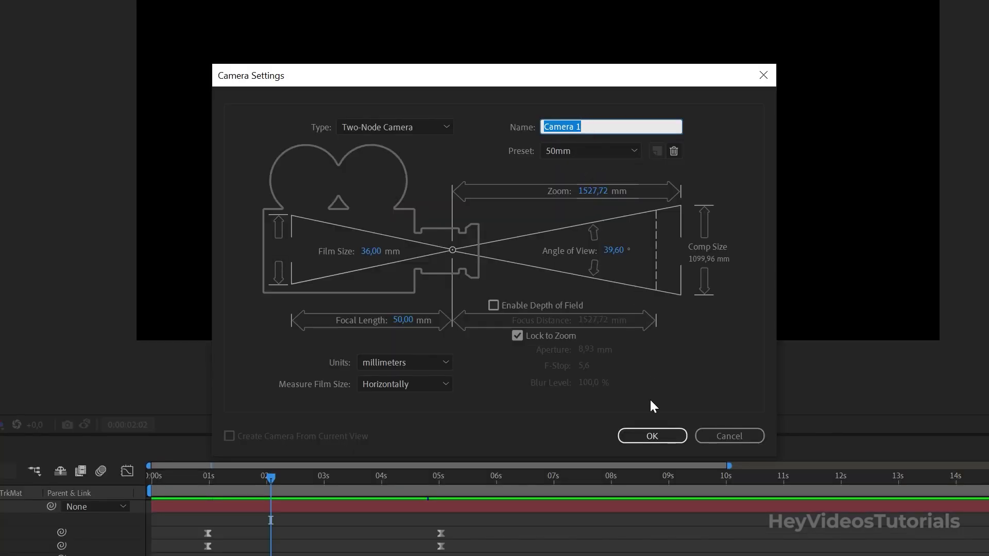
pyautogui.click(650, 435)
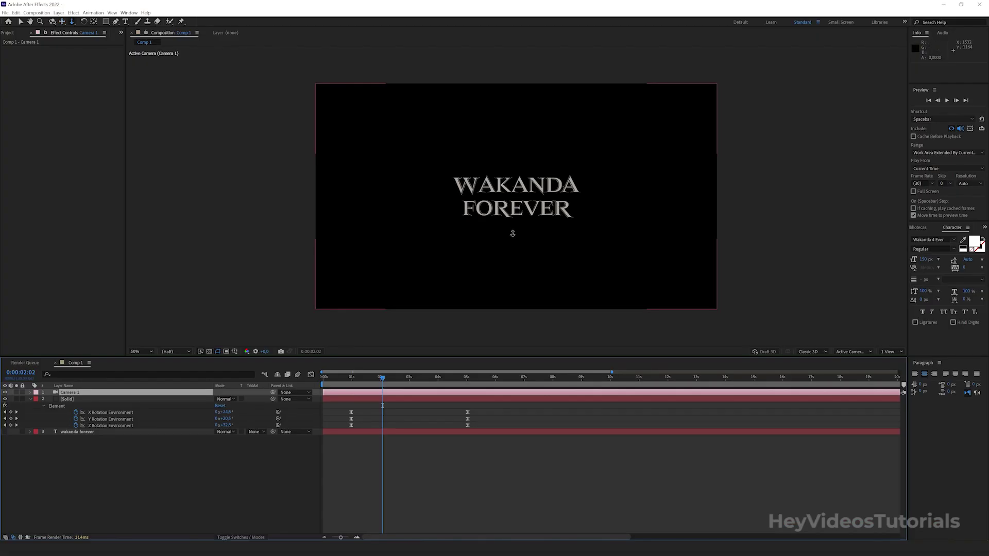
# - Test orbiting, panning and dollying Camera 1, undoing each, then reveal its Position property
pyautogui.press('c')
pyautogui.press('c')
pyautogui.press('c')
pyautogui.click(508, 196)
pyautogui.moveTo(507, 196); pyautogui.dragTo(517, 195)
pyautogui.hotkey('ctrl', 'z')
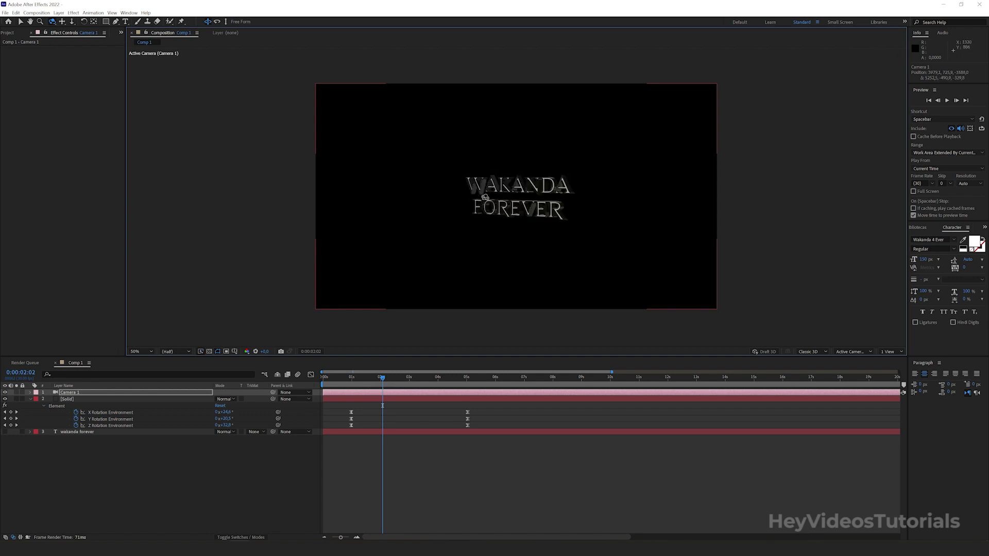
pyautogui.press('c')
pyautogui.moveTo(485, 197); pyautogui.dragTo(439, 198)
pyautogui.hotkey('ctrl', 'z')
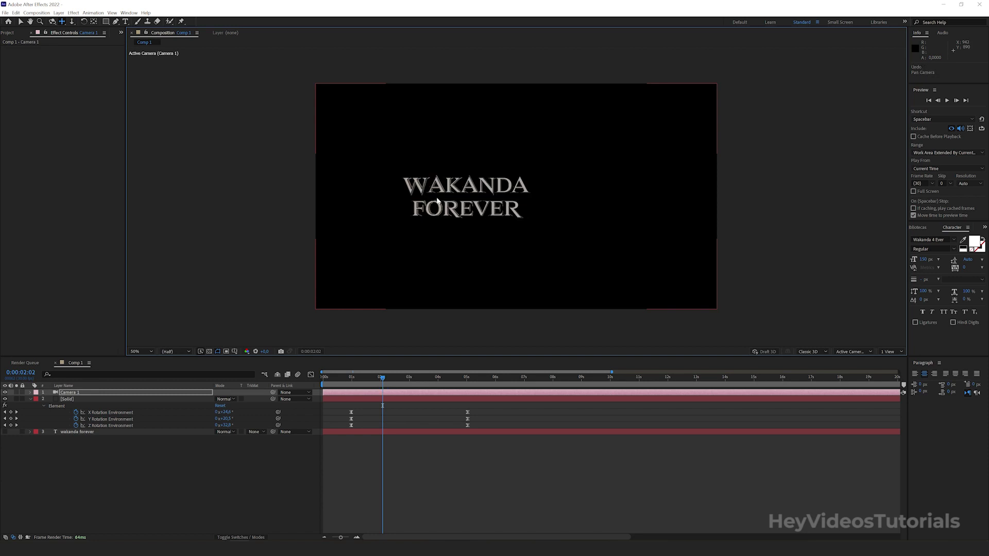
pyautogui.press('c')
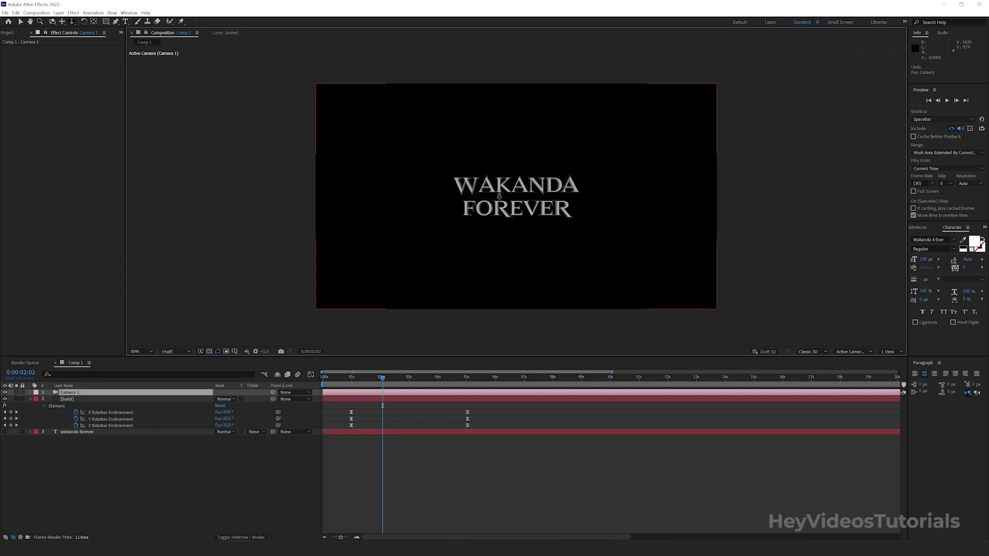
pyautogui.moveTo(499, 196); pyautogui.dragTo(610, 135)
pyautogui.hotkey('ctrl', 'z')
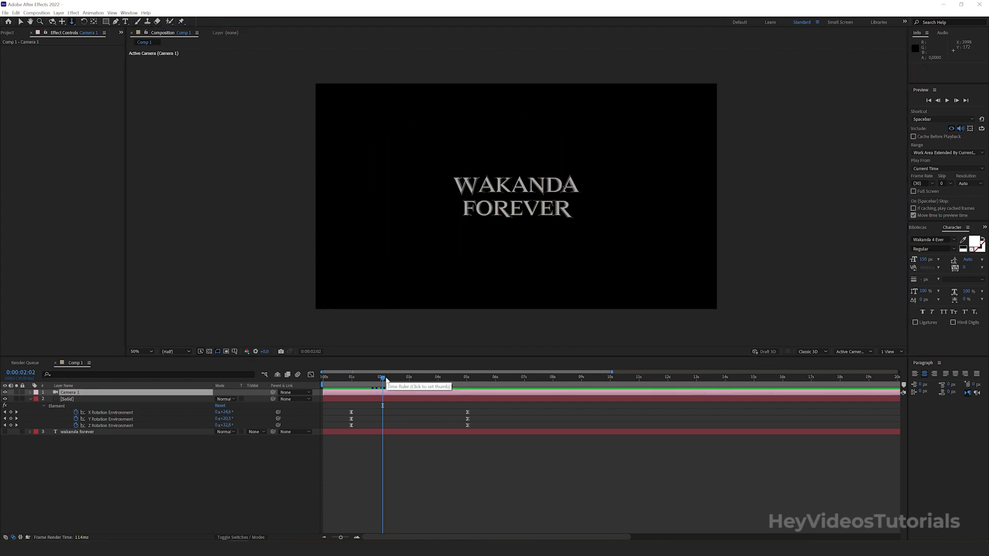
pyautogui.click(118, 394)
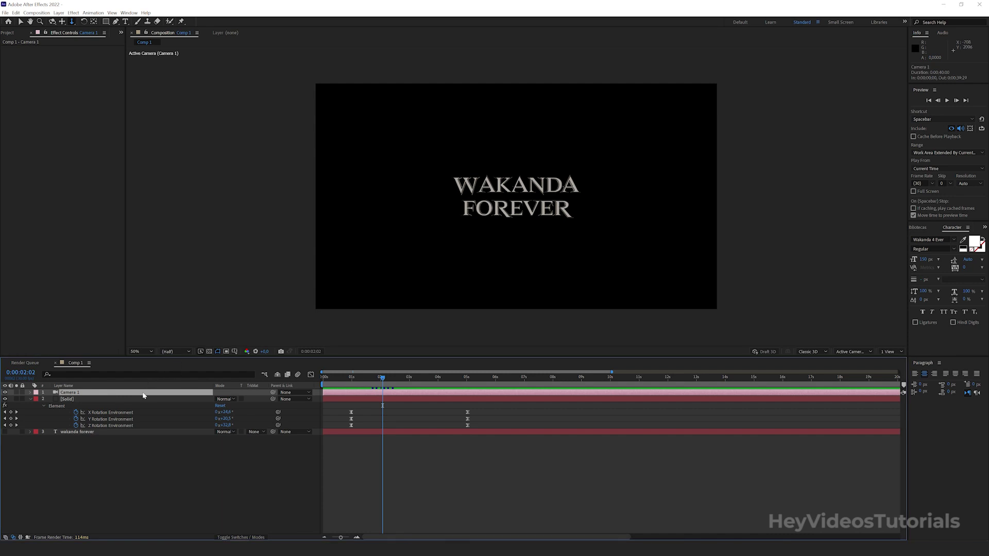
pyautogui.press('p')
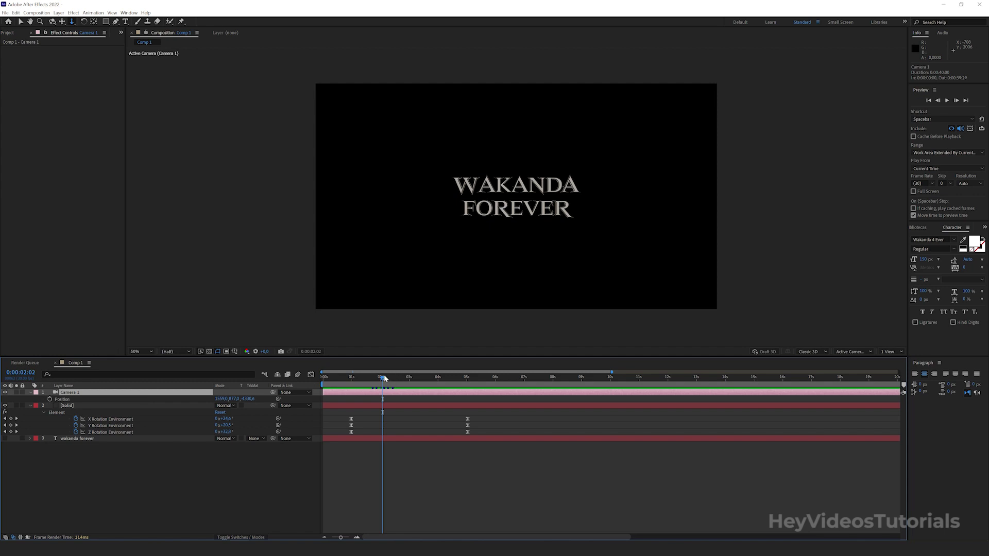
# - Keyframe Camera 1's Position for a push-in from 0:00:00:29 to about 0:00:07:24, with safe guides shown
pyautogui.moveTo(385, 378); pyautogui.dragTo(353, 378)
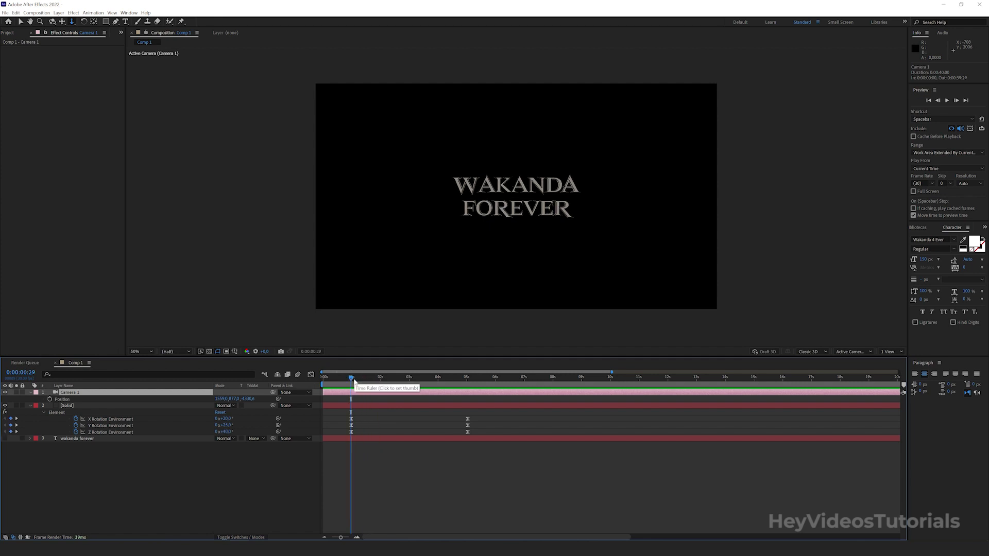
pyautogui.hotkey('alt', 'shift', 'p')
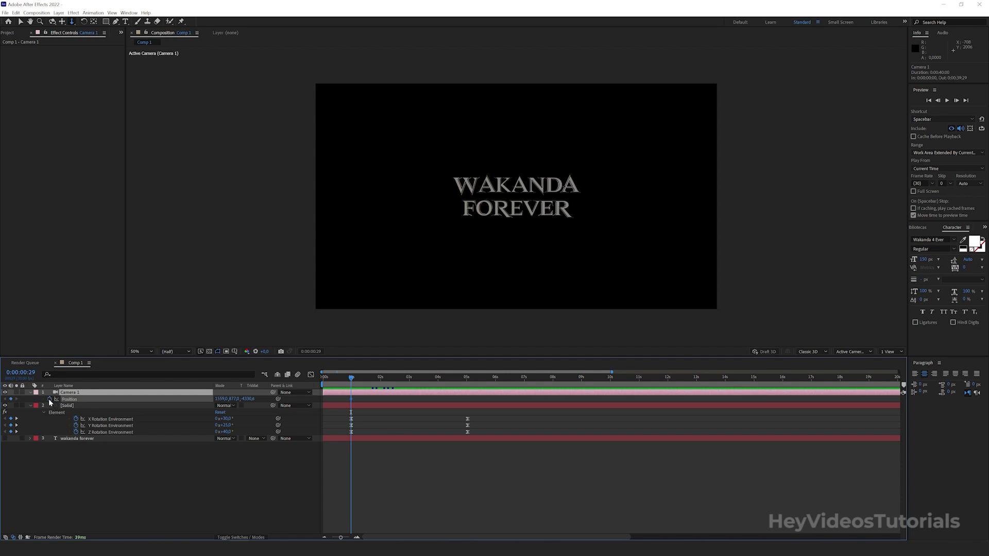
pyautogui.moveTo(351, 380); pyautogui.dragTo(555, 384)
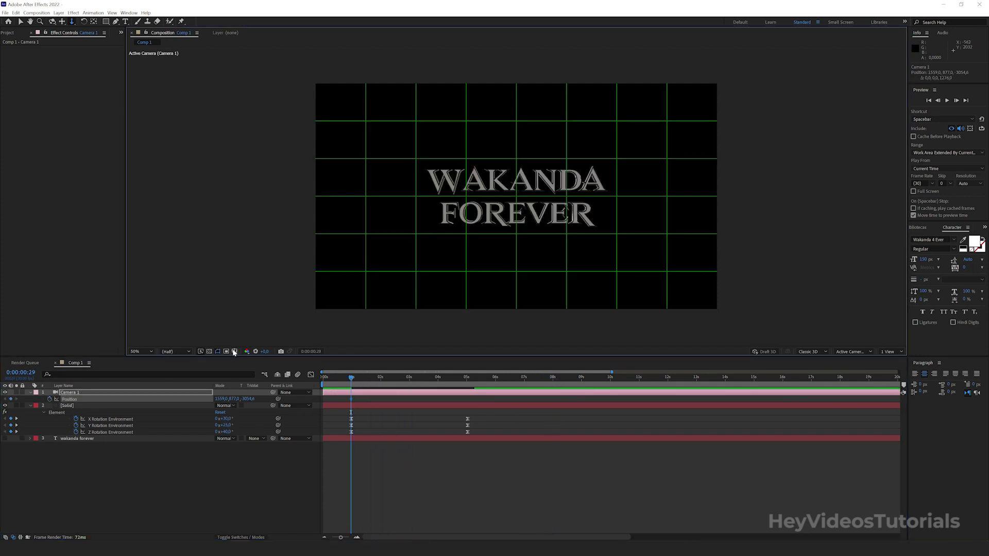
pyautogui.click(235, 351)
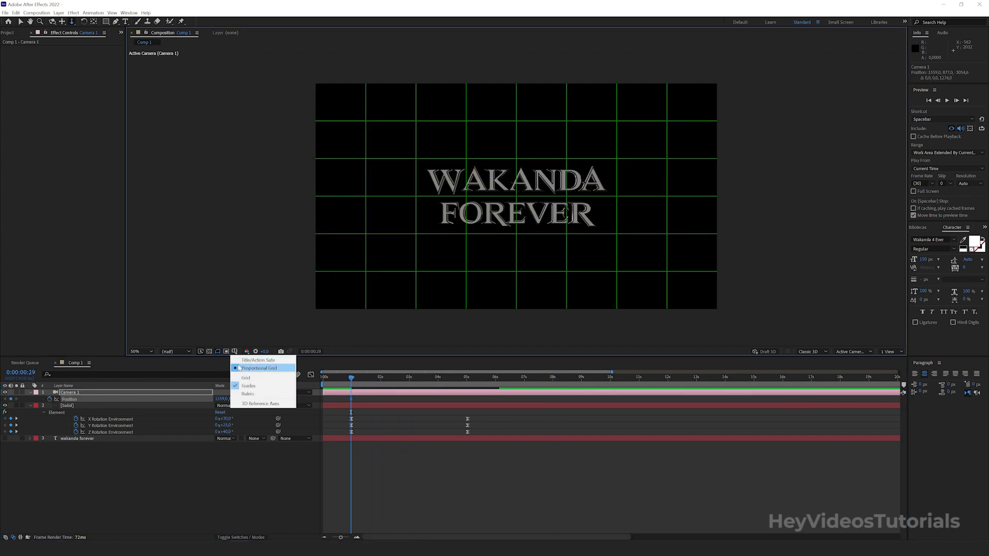
pyautogui.click(238, 368)
pyautogui.click(235, 352)
pyautogui.click(239, 360)
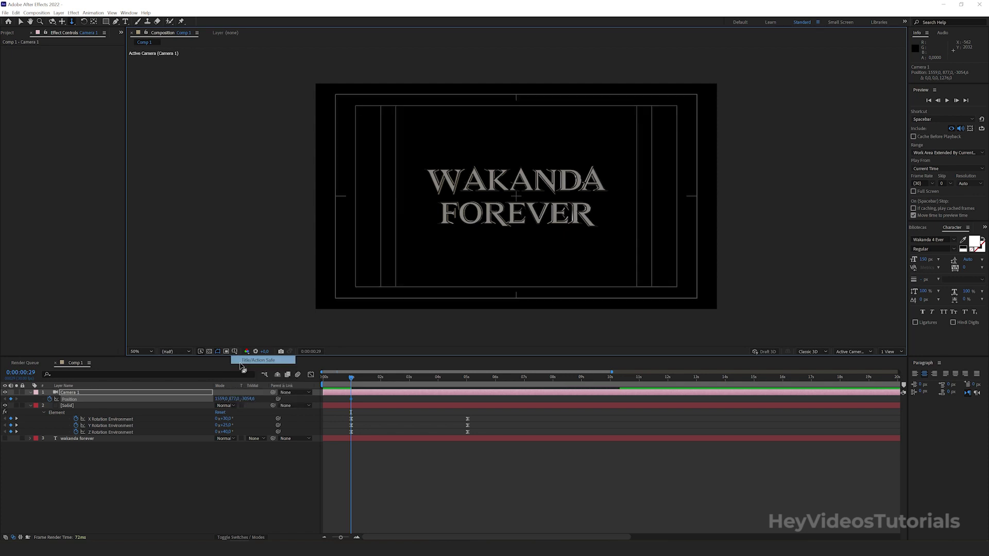
pyautogui.moveTo(523, 231); pyautogui.dragTo(533, 140)
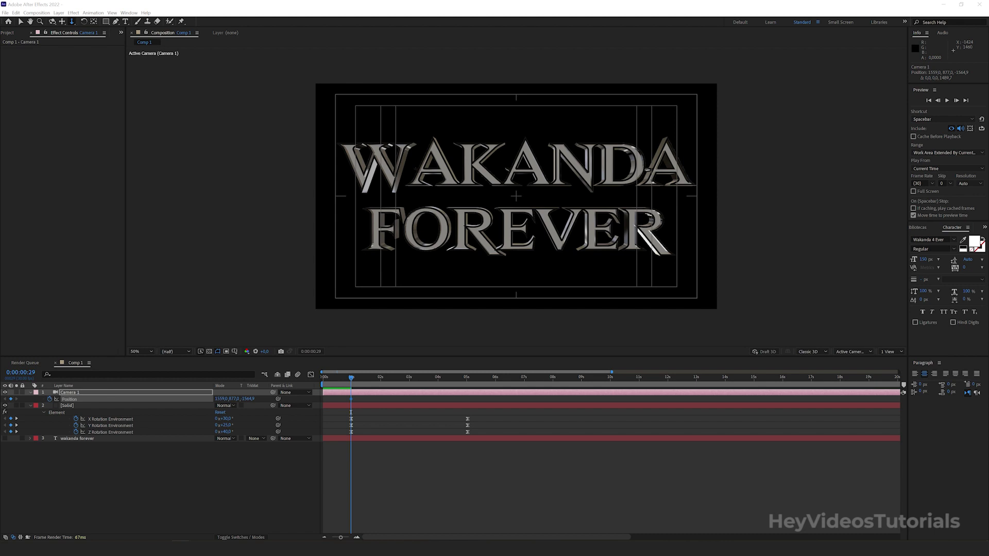
pyautogui.moveTo(351, 377); pyautogui.dragTo(553, 382)
pyautogui.moveTo(509, 217); pyautogui.dragTo(508, 274)
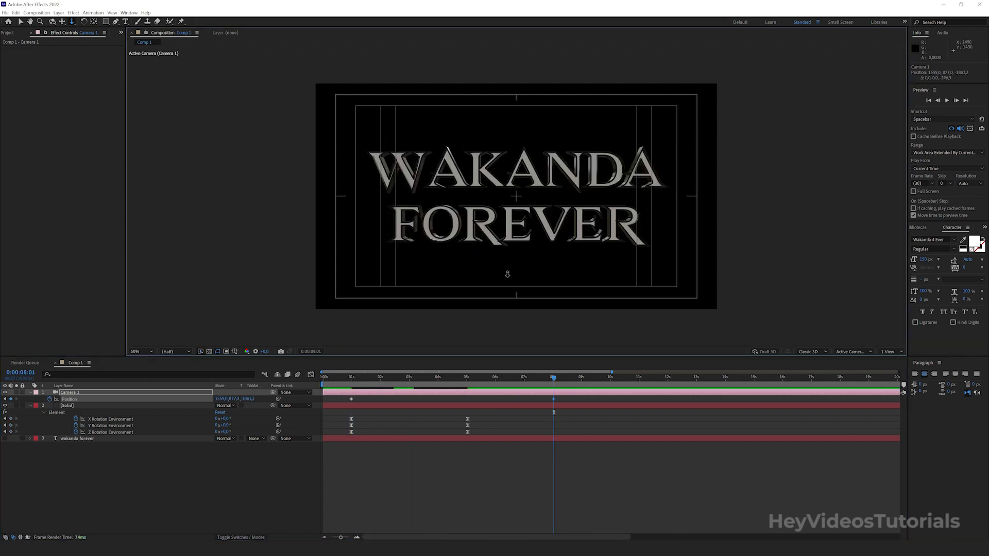
# - Apply Easy Ease In to both camera Position keyframes
pyautogui.moveTo(564, 397); pyautogui.dragTo(345, 398)
pyautogui.rightClick(351, 397)
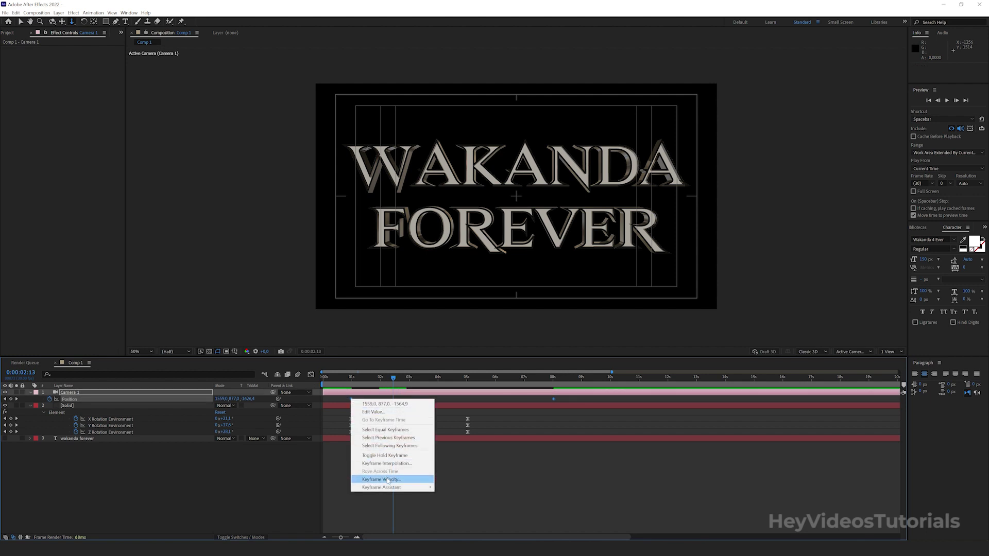
pyautogui.moveTo(391, 487)
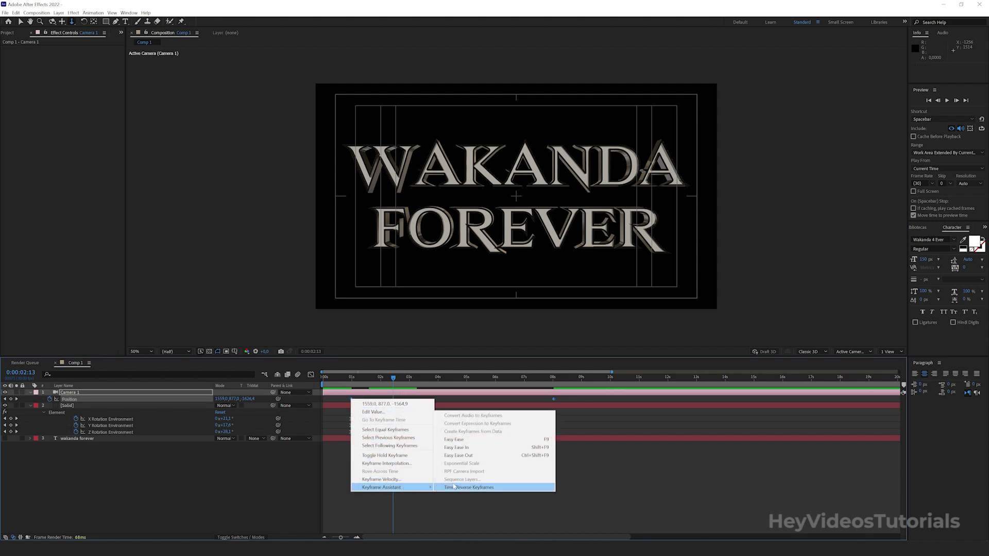
pyautogui.click(467, 446)
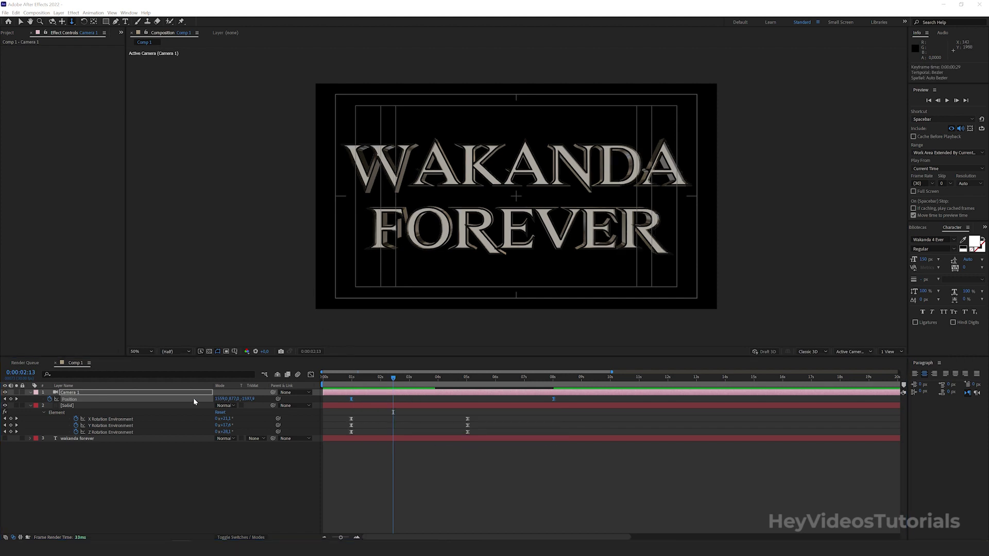
# - Enable Element's Multi-Object under Group 1 Particle Look and turn the letters 64° on Y
pyautogui.click(92, 406)
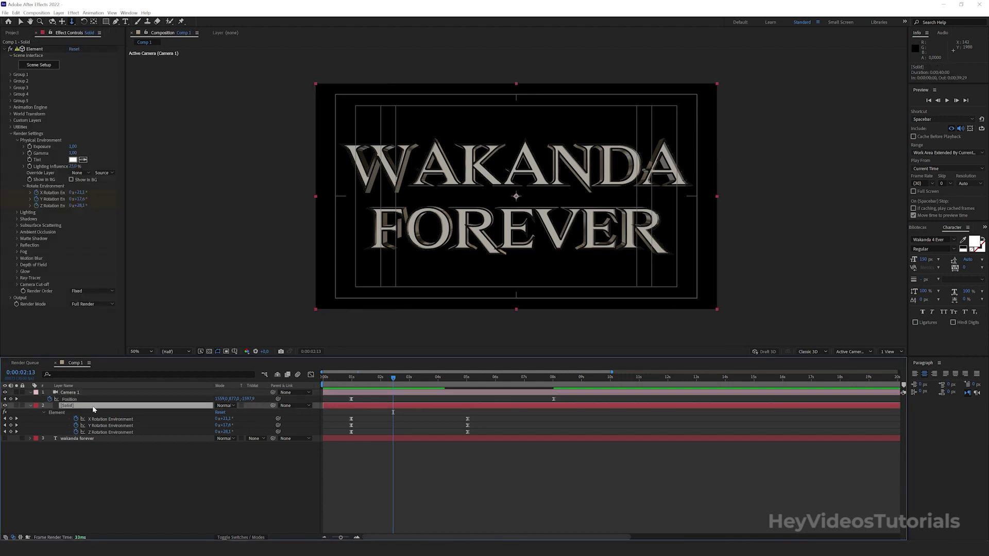
pyautogui.click(11, 74)
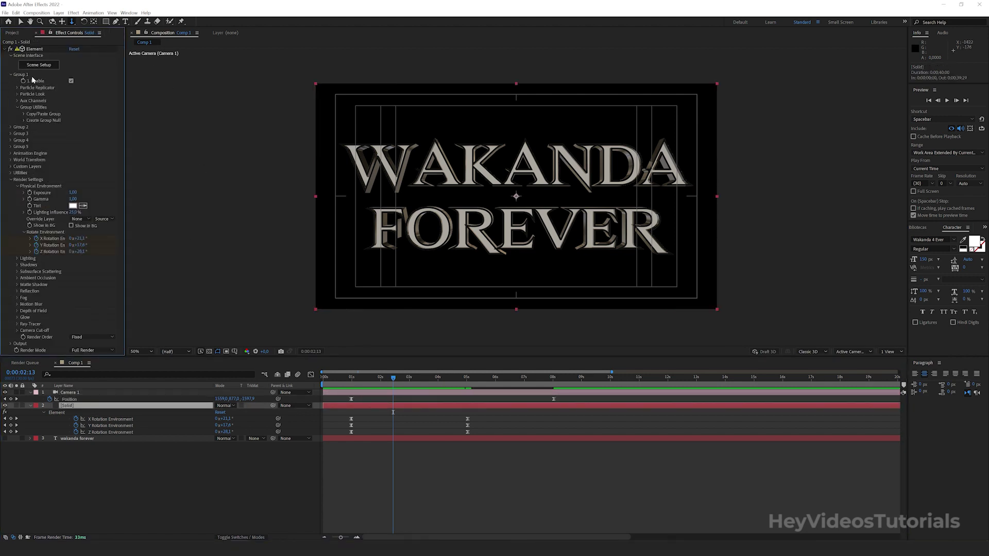
pyautogui.click(10, 180)
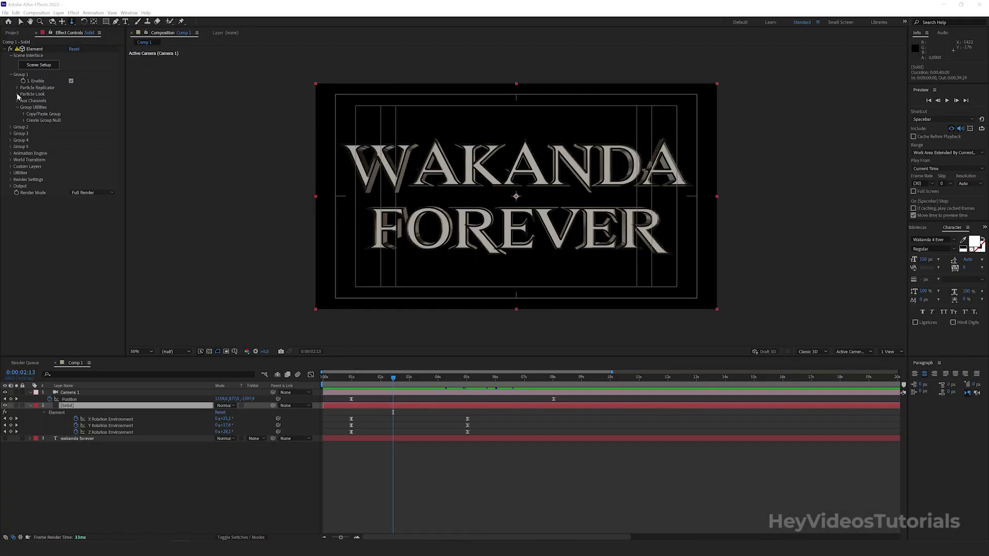
pyautogui.click(43, 147)
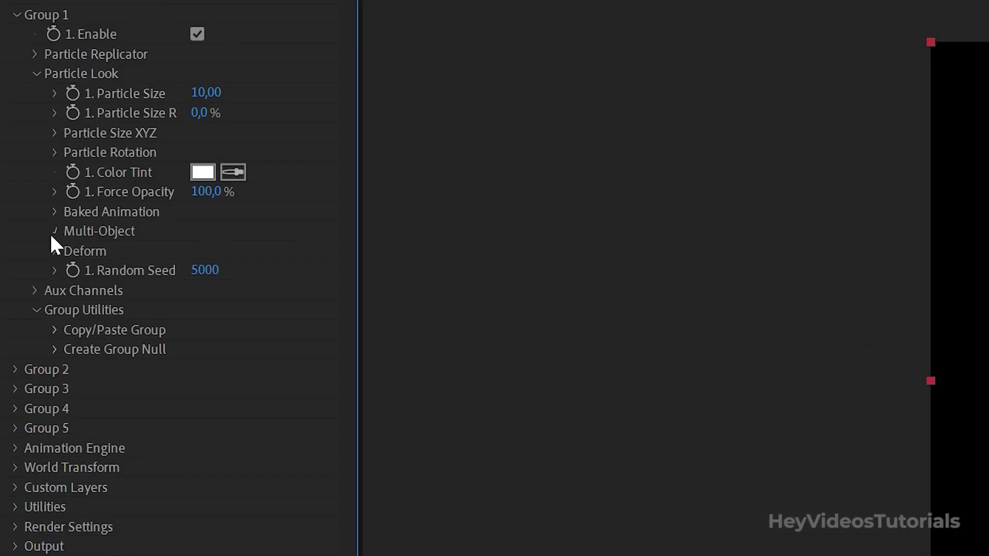
pyautogui.click(23, 147)
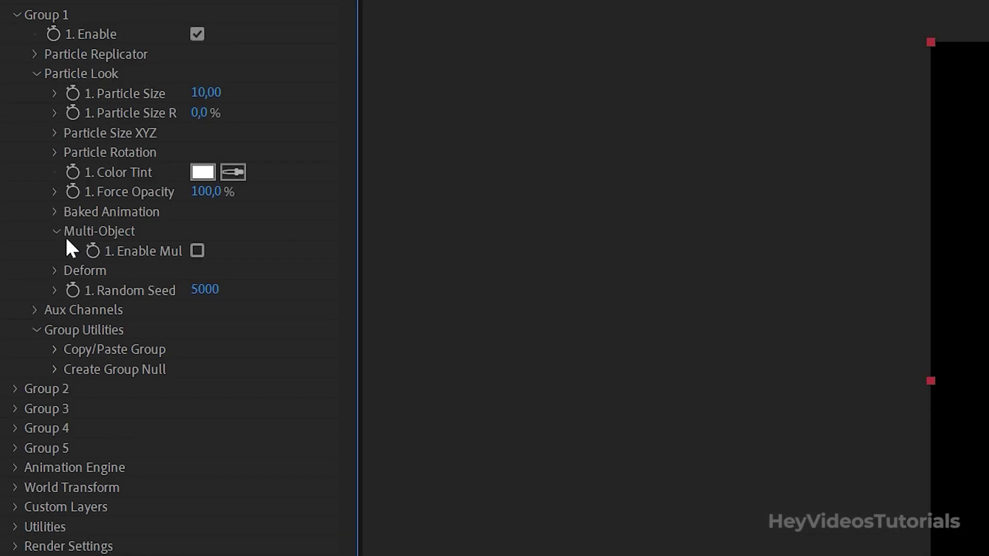
pyautogui.click(197, 251)
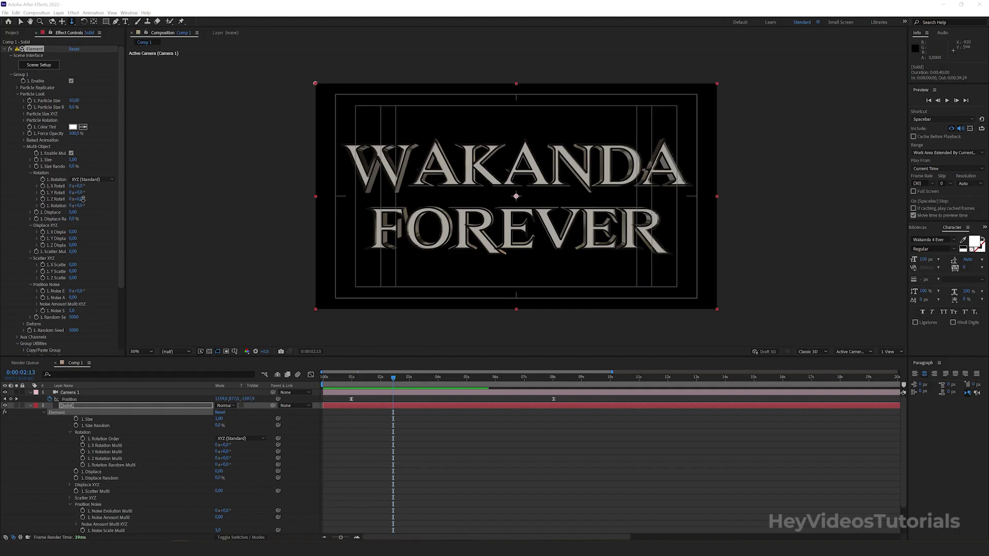
pyautogui.moveTo(214, 369); pyautogui.dragTo(298, 363)
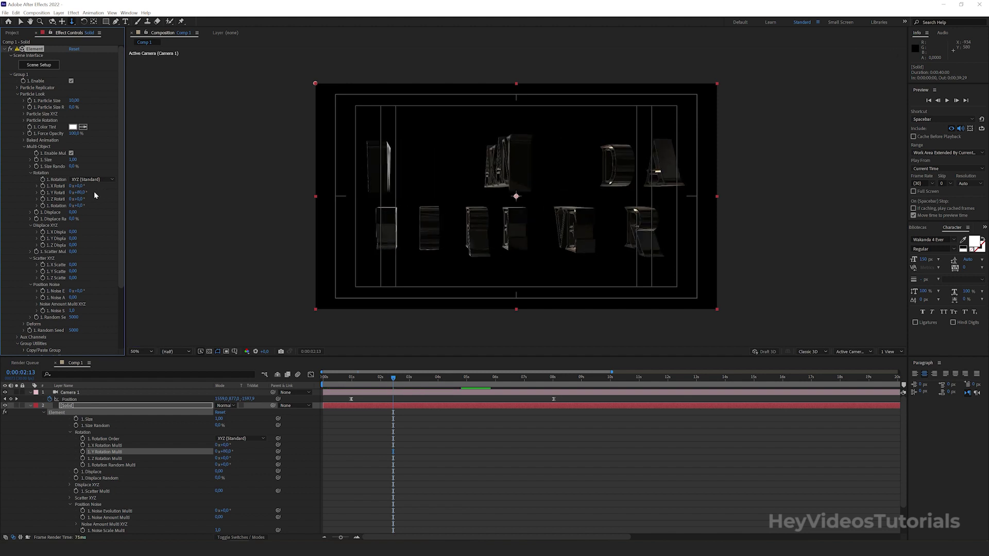
pyautogui.click(80, 192)
pyautogui.write('44')
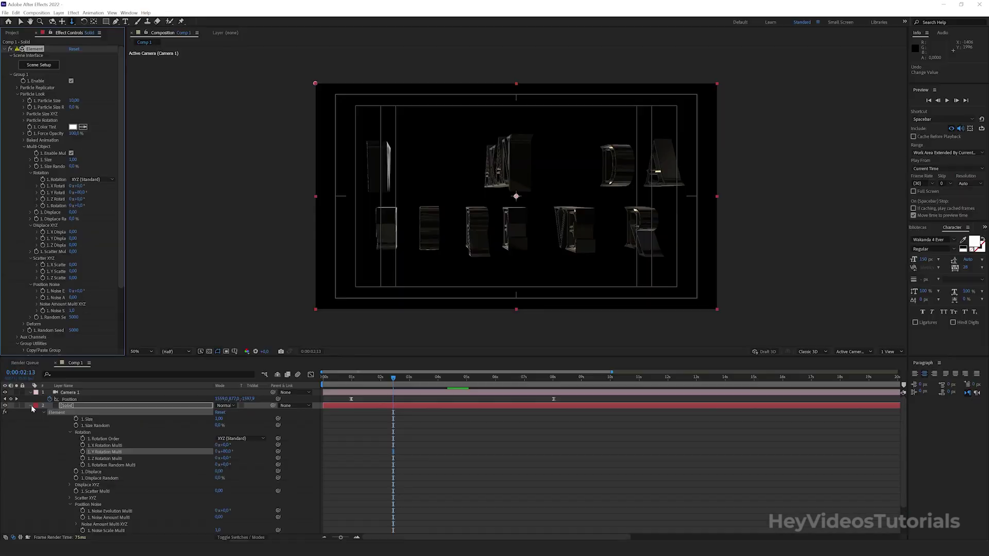
# - Widen the text tracking to 23 and set Multi-Object X Displace to 0,14
pyautogui.click(31, 406)
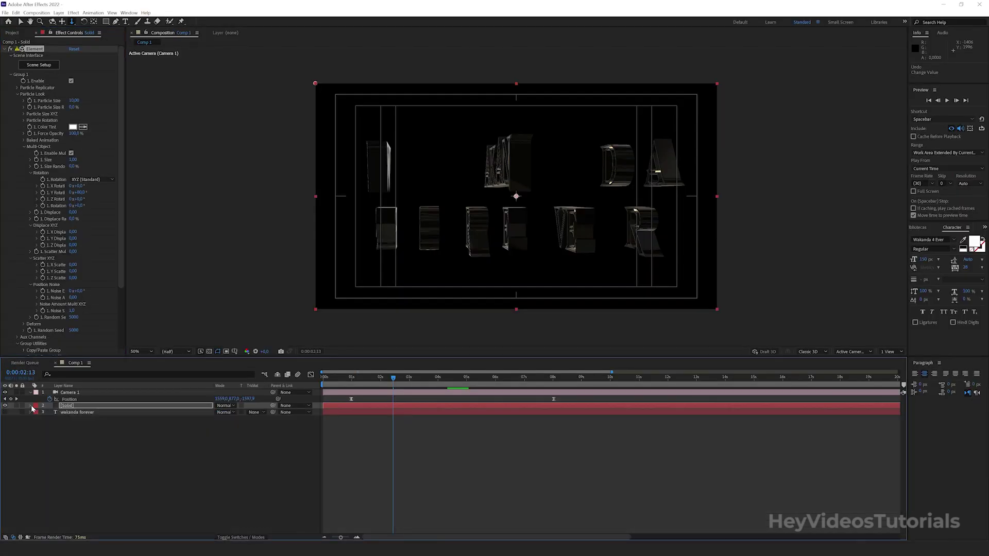
pyautogui.click(67, 412)
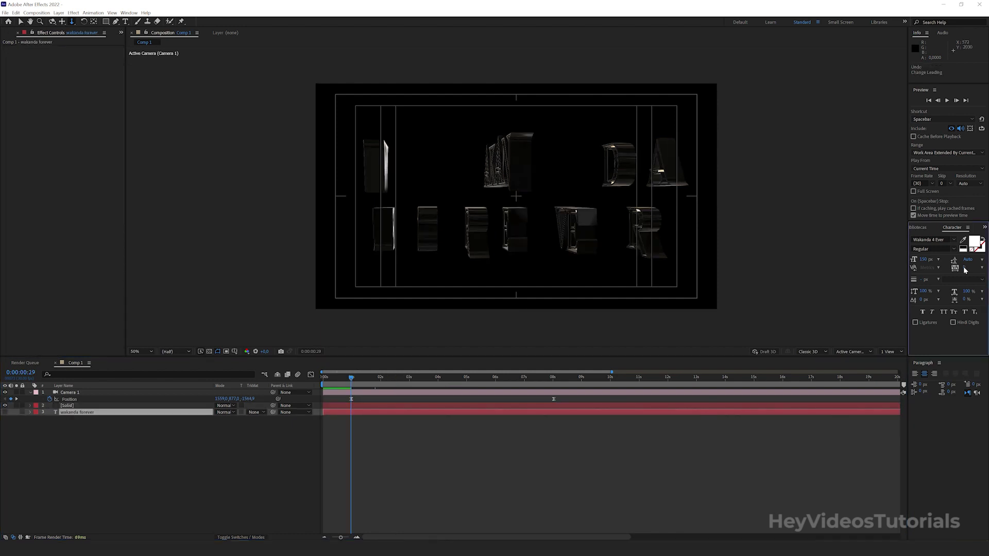
pyautogui.moveTo(965, 270)
pyautogui.mouseDown()
pyautogui.moveTo(978, 270)
pyautogui.moveTo(966, 270)
pyautogui.mouseUp()
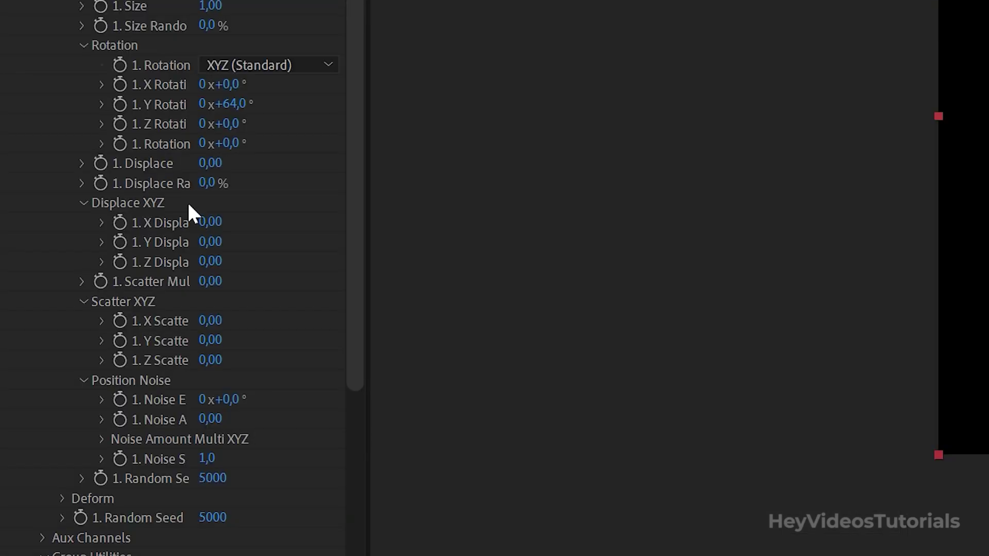
pyautogui.moveTo(212, 230); pyautogui.dragTo(236, 224)
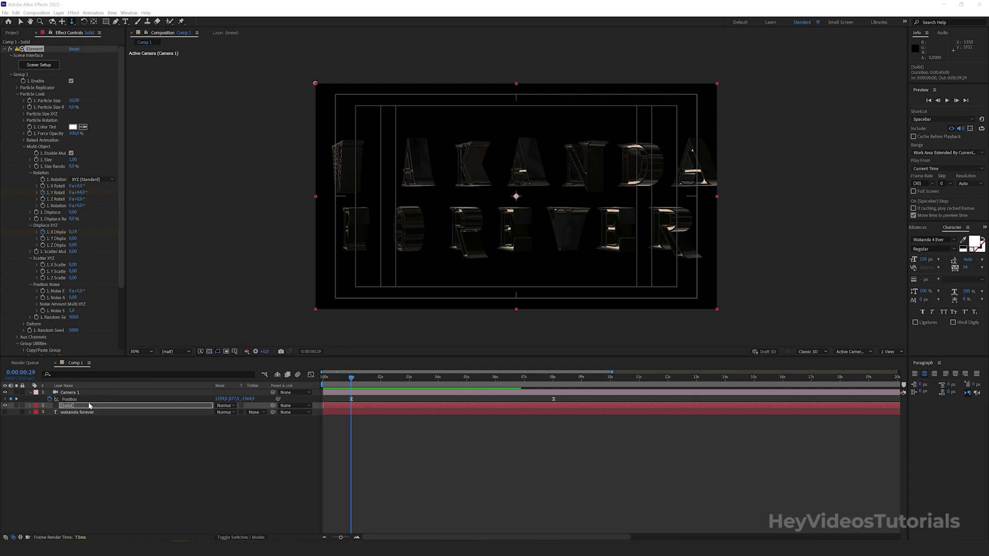
# - Move the Y Rotation and X Displace keyframes to 0:20, key both to 0 at 5:17, and preview
pyautogui.press('u')
pyautogui.press('u')
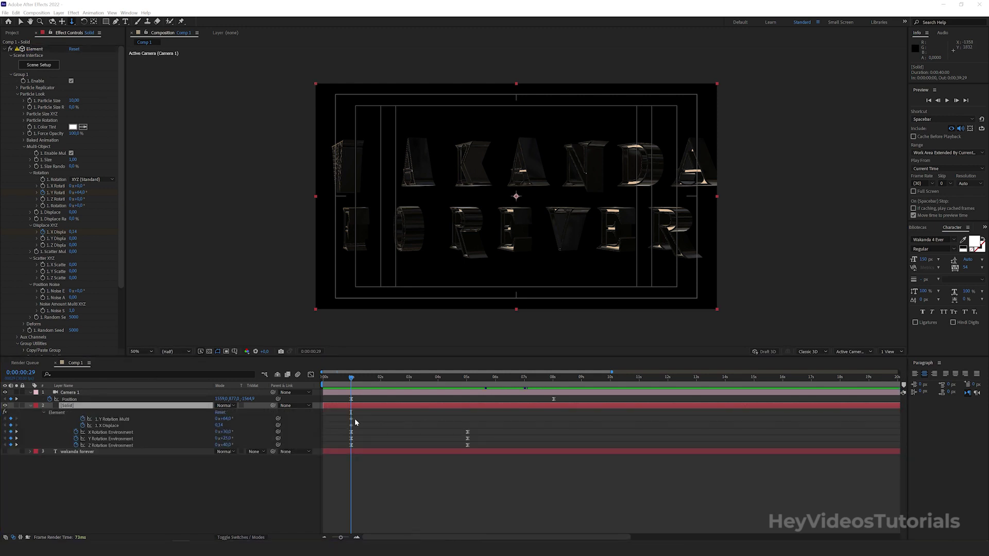
pyautogui.moveTo(358, 415)
pyautogui.mouseDown()
pyautogui.moveTo(346, 429)
pyautogui.moveTo(343, 419)
pyautogui.mouseUp()
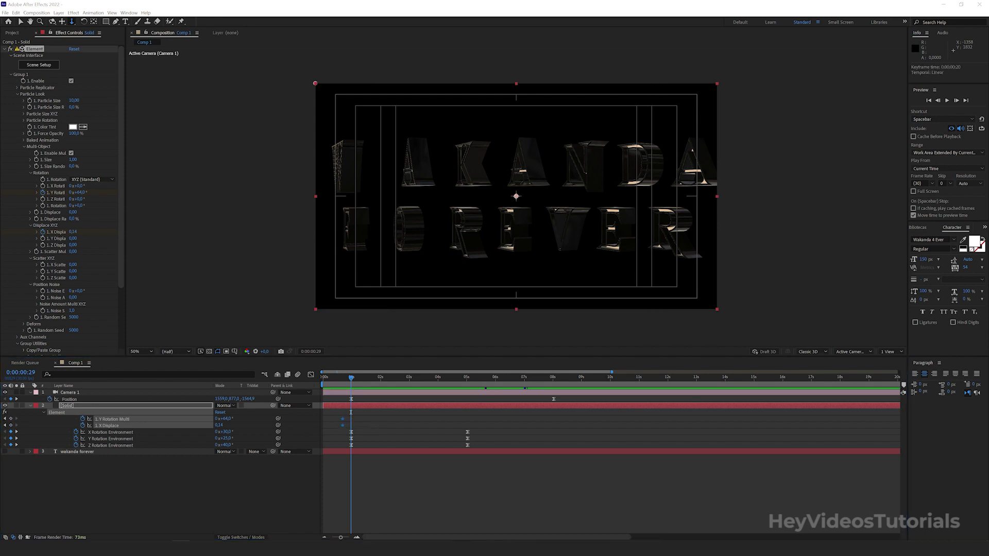
pyautogui.moveTo(350, 377); pyautogui.dragTo(480, 383)
pyautogui.click(77, 192)
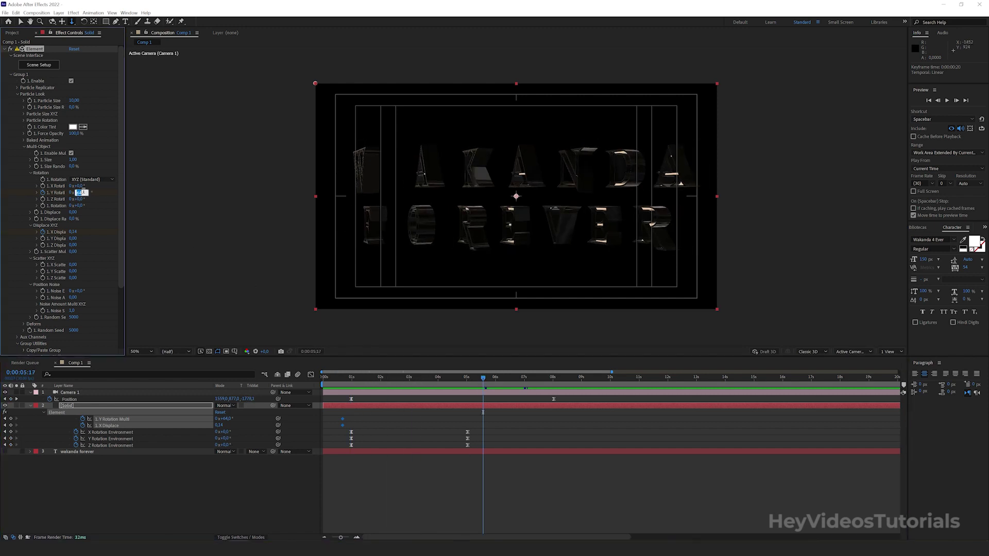
pyautogui.write('0')
pyautogui.press('Return')
pyautogui.click(73, 231)
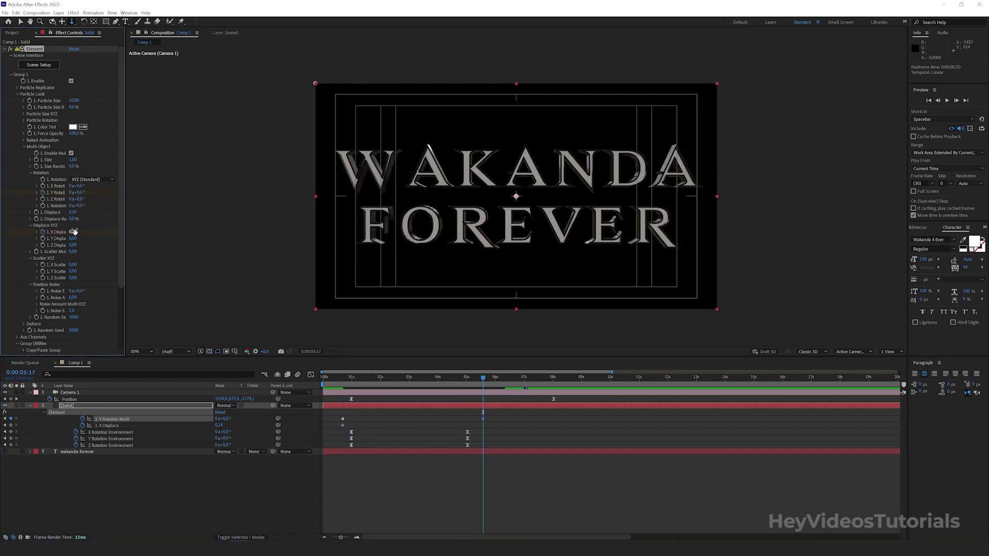
pyautogui.write('0')
pyautogui.press('Return')
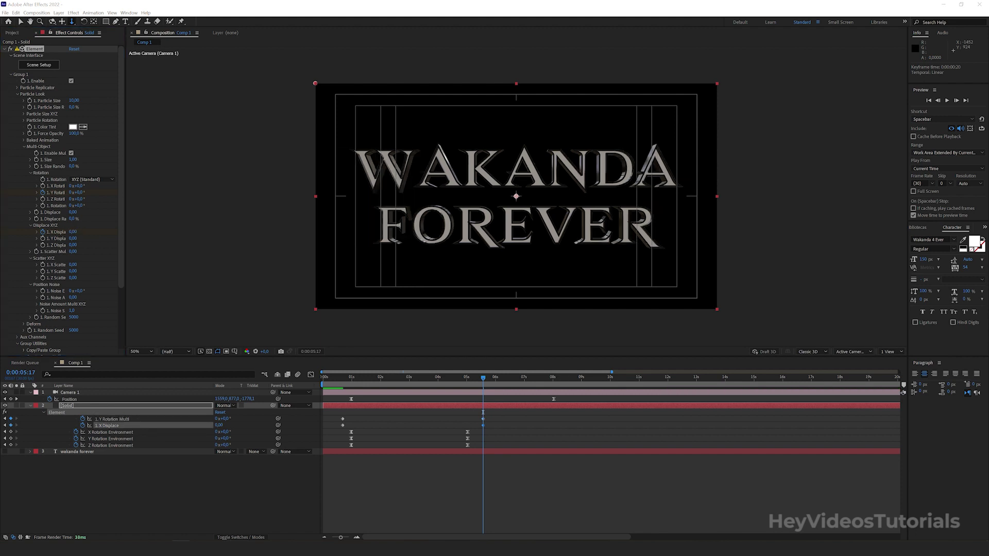
pyautogui.press('space')
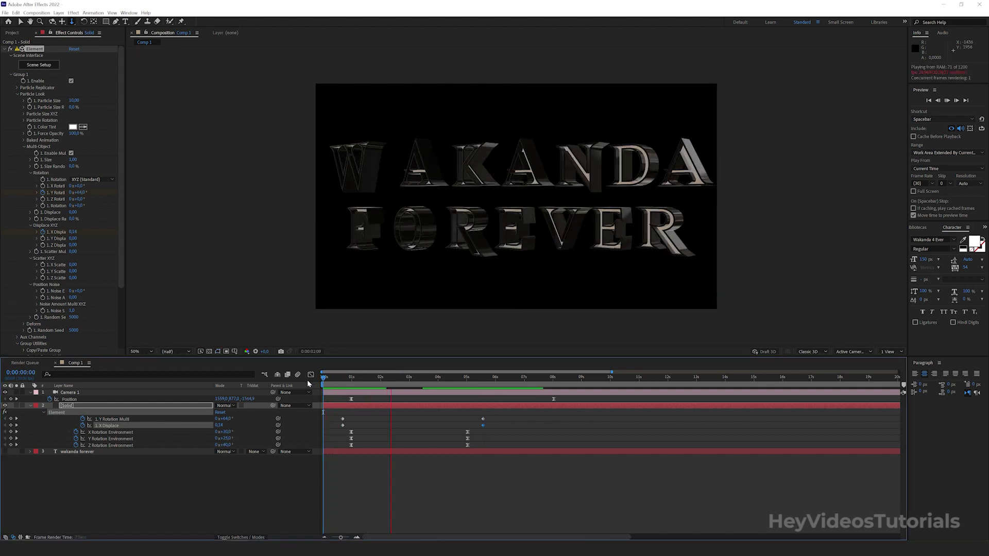
# - Apply Easy Ease to the selected Y Rotation and X Displace keyframes
pyautogui.click(360, 376)
pyautogui.rightClick(341, 425)
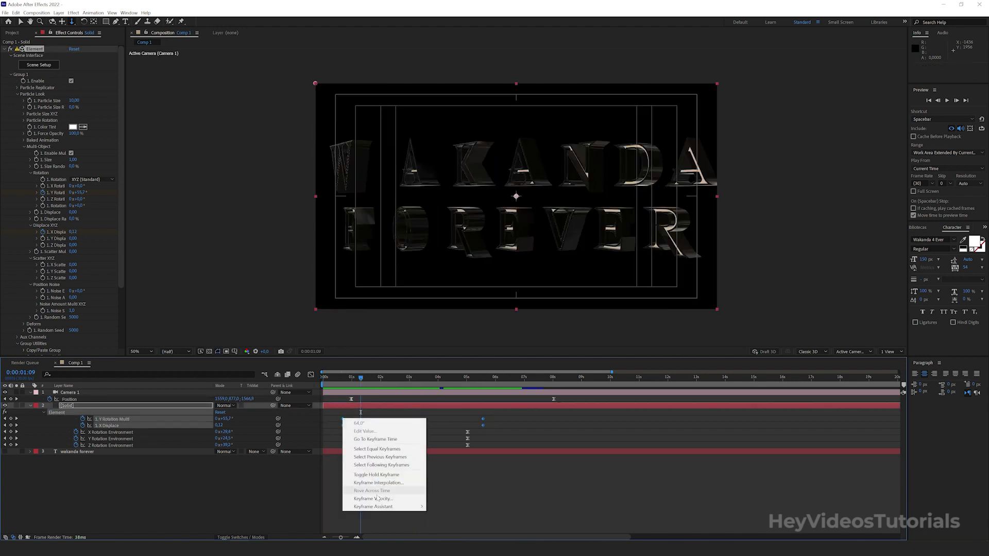
pyautogui.moveTo(412, 504)
pyautogui.click(462, 459)
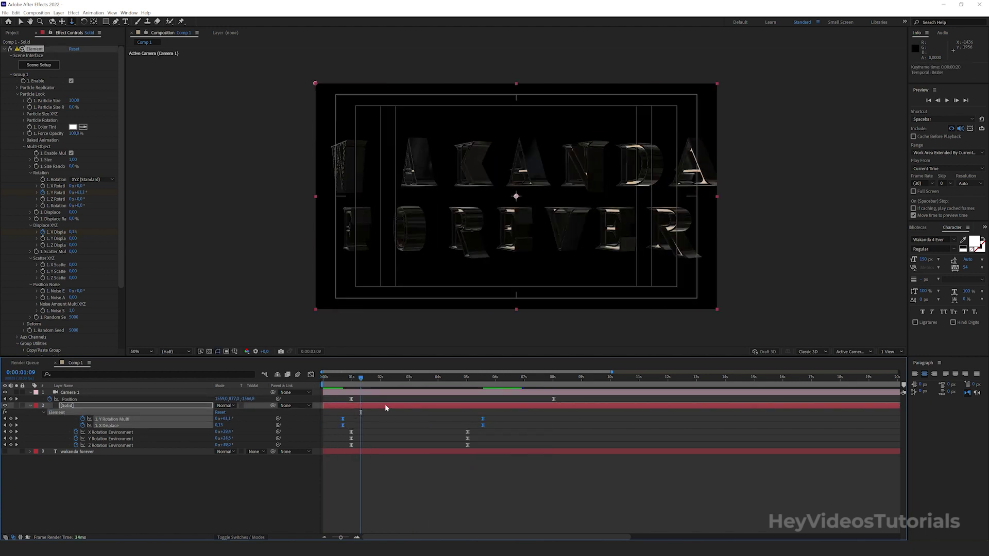
# - Preview the letter turn-in animation from the start
pyautogui.click(323, 377)
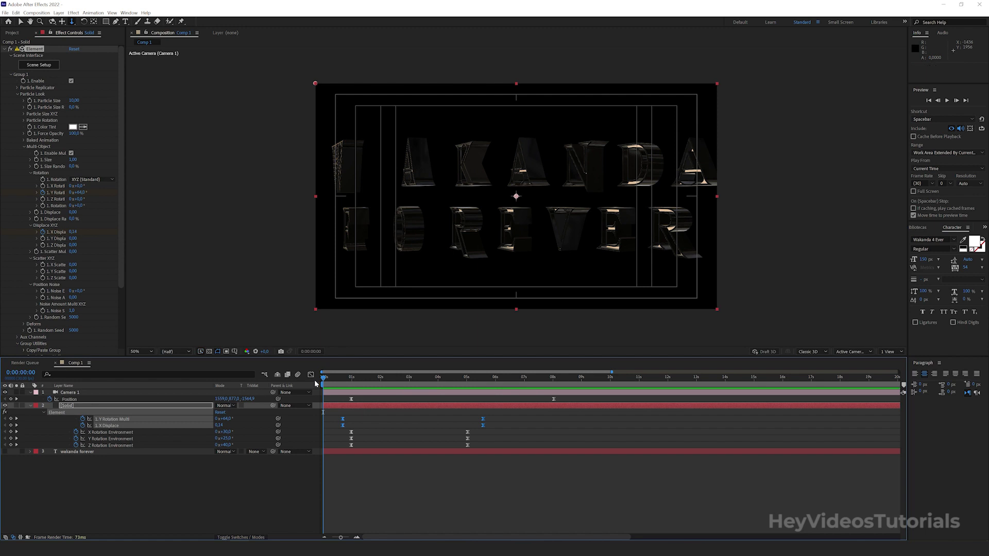
pyautogui.press('space')
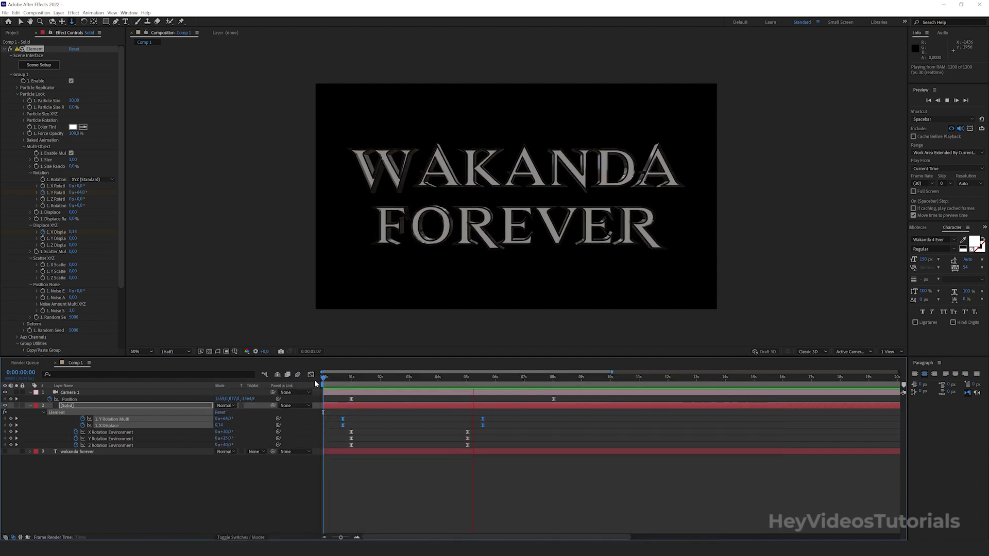
pyautogui.press('space')
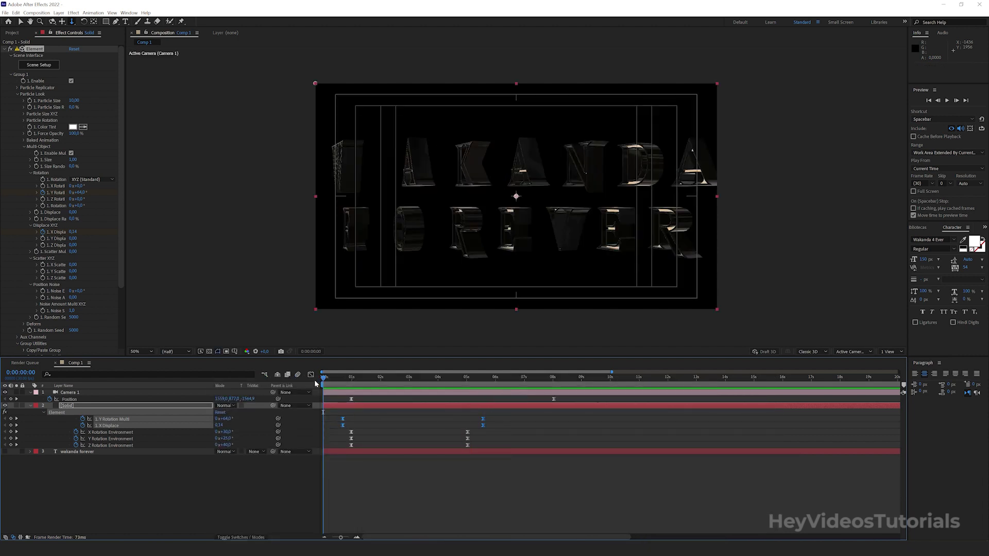
pyautogui.press('space')
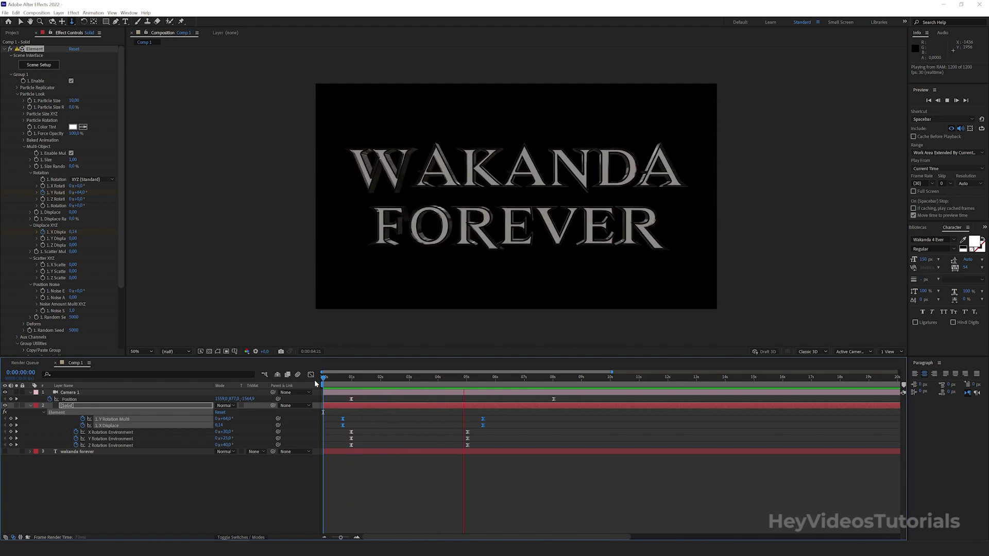
# - Rename the Element solid layer to 'Element 3D'
pyautogui.rightClick(69, 407)
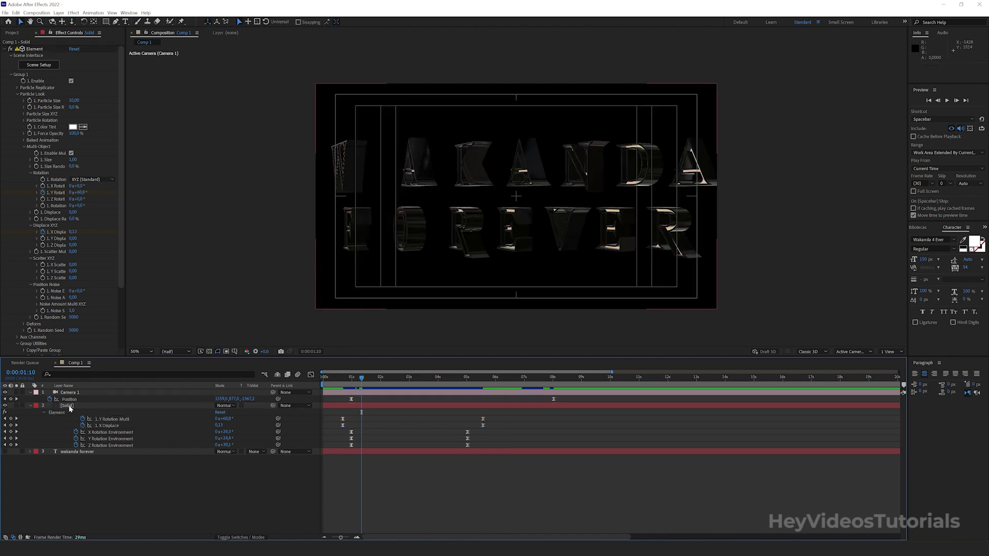
pyautogui.click(88, 393)
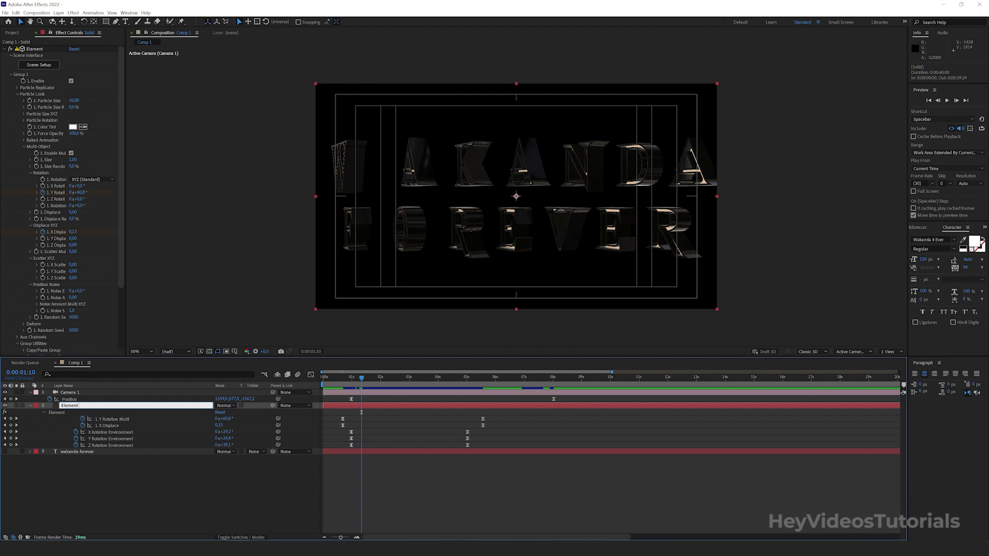
pyautogui.press('Return')
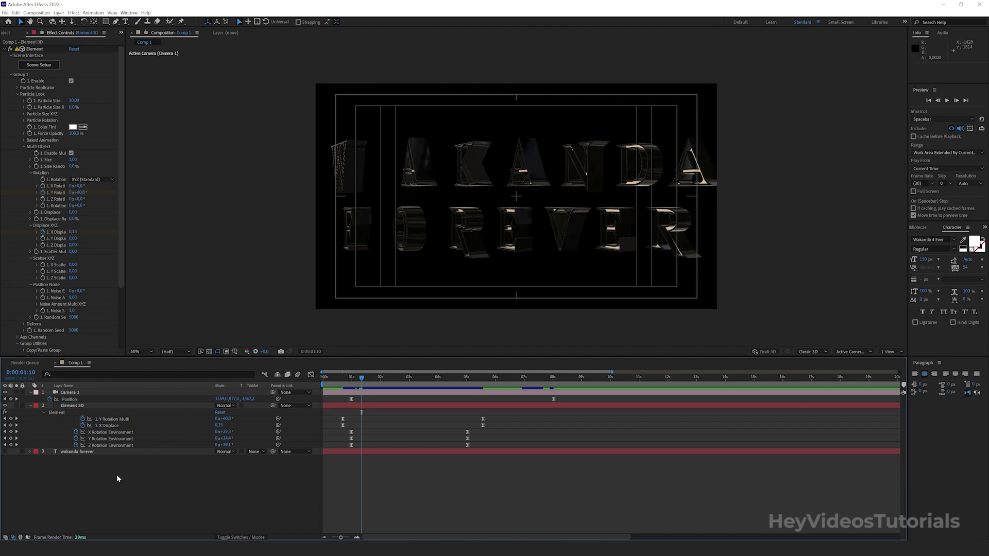
# - Create a new comp-sized solid layer named 'Lens Flare'
pyautogui.click(58, 13)
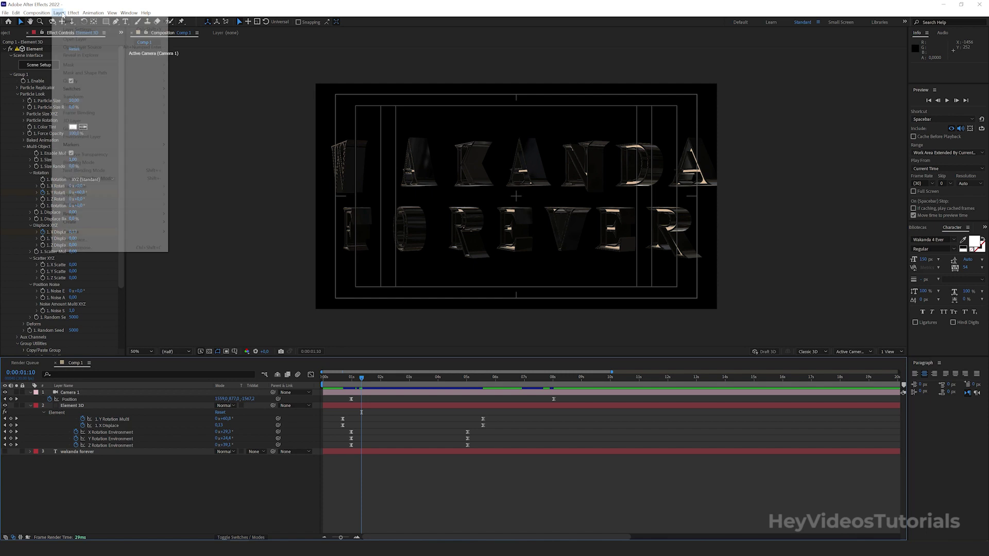
pyautogui.moveTo(60, 24)
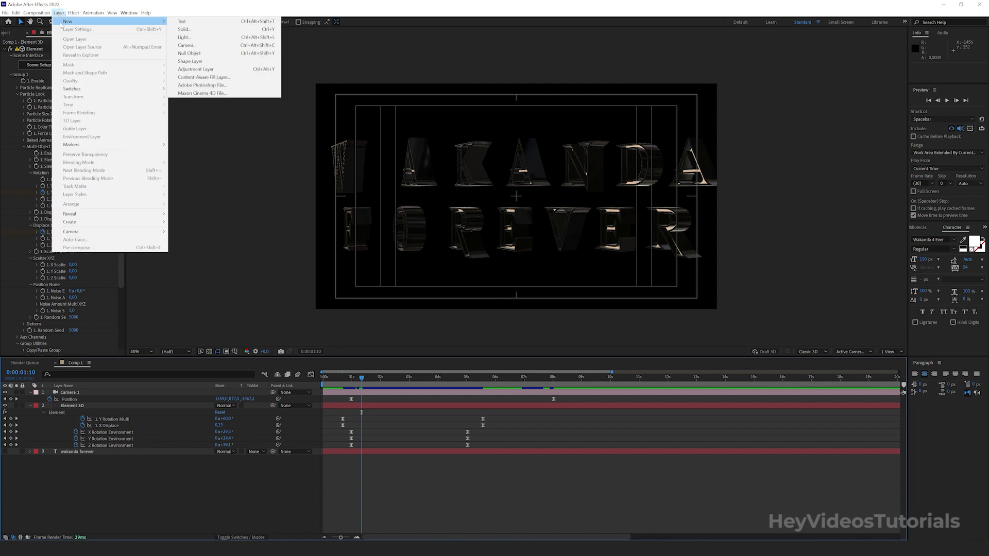
pyautogui.click(202, 29)
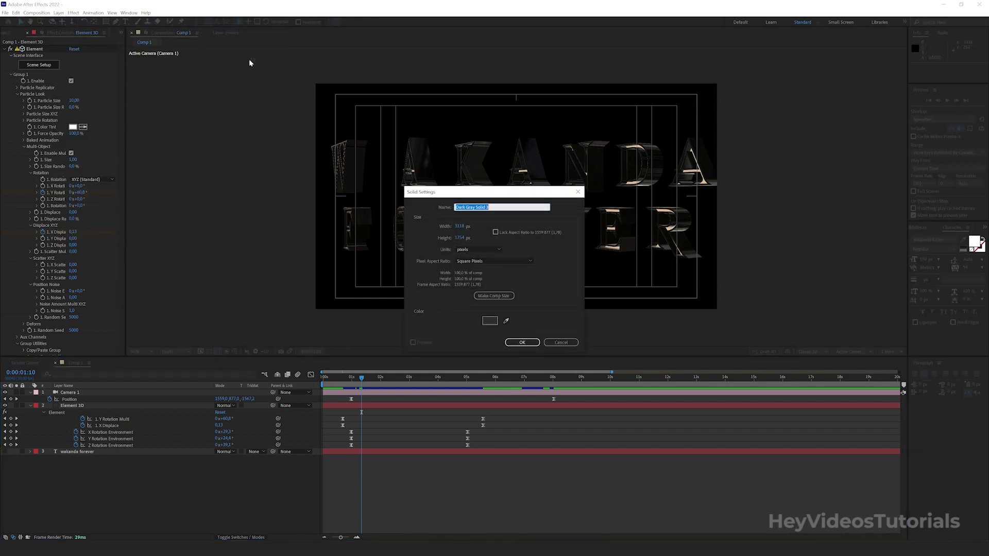
pyautogui.write('Lens Flare')
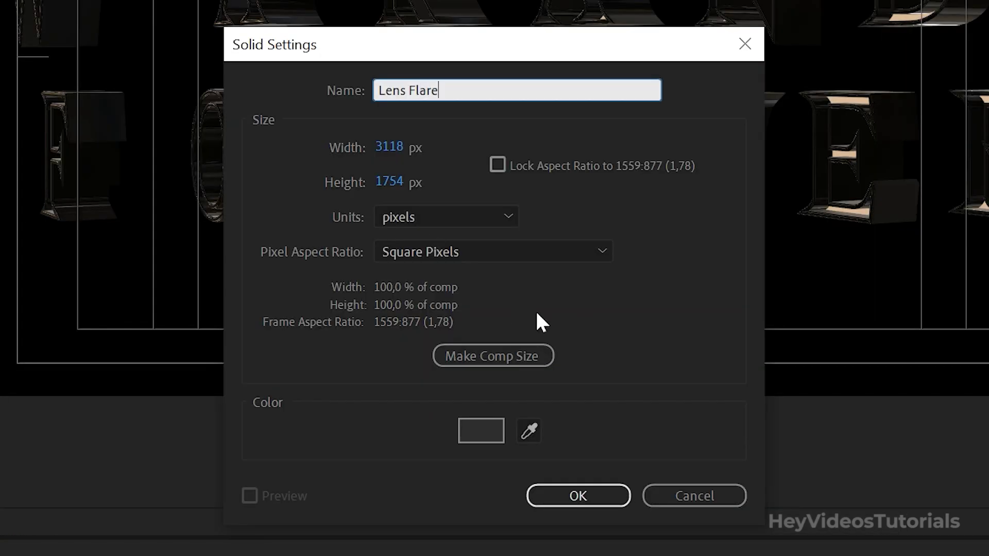
pyautogui.click(587, 493)
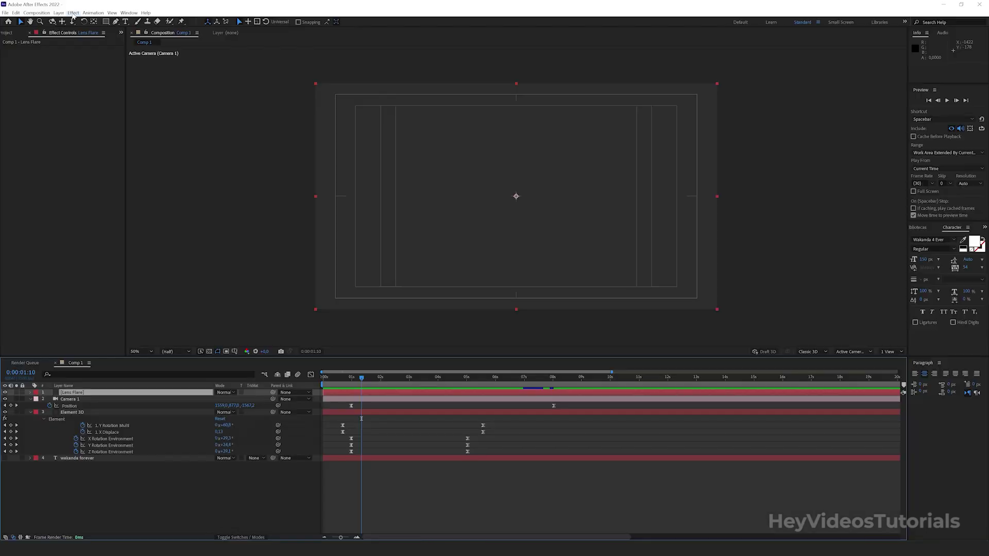
# - Apply Optical Flares to the Lens Flare solid and open its Options editor
pyautogui.click(74, 13)
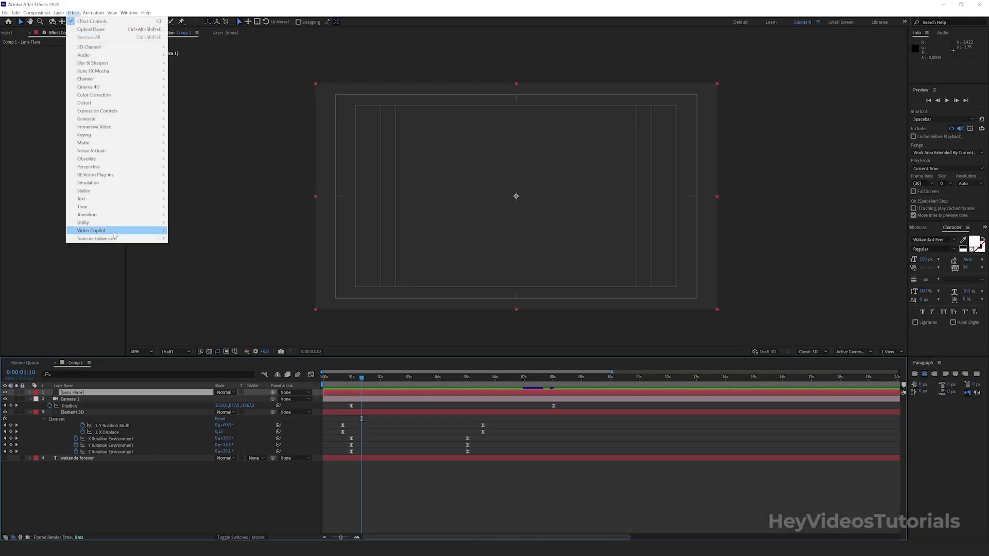
pyautogui.moveTo(115, 231)
pyautogui.click(337, 198)
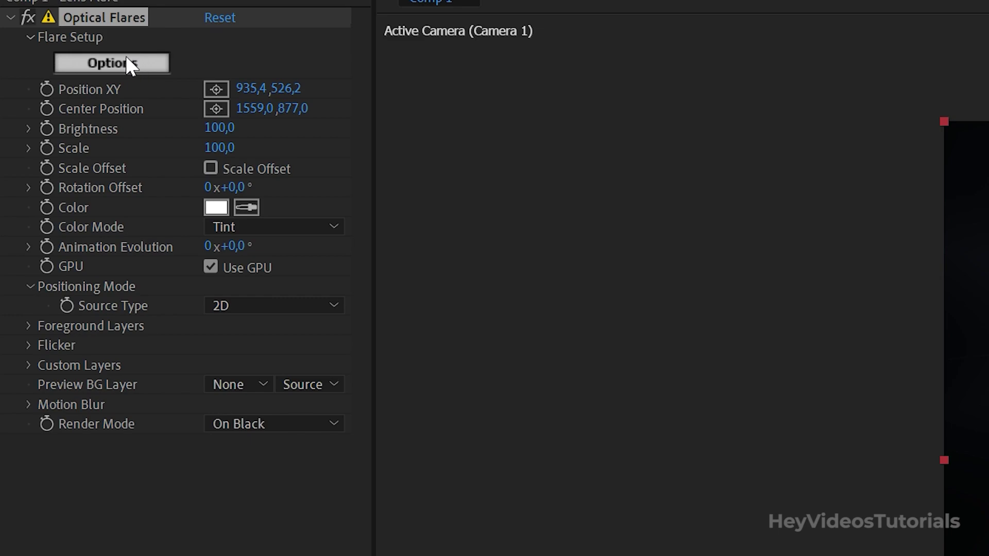
pyautogui.click(127, 58)
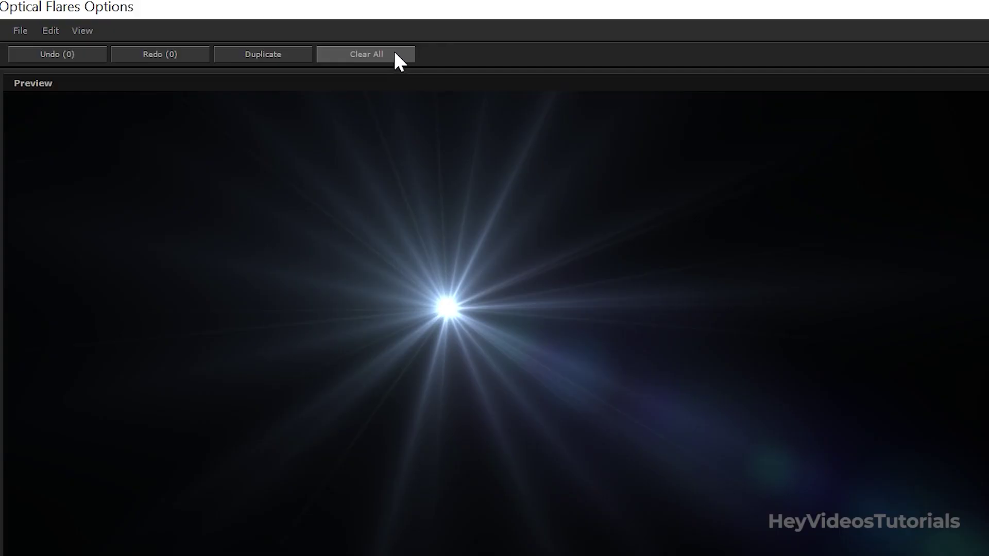
# - Clear all default flare elements, add a Glow, and reposition the flare in the preview
pyautogui.click(396, 54)
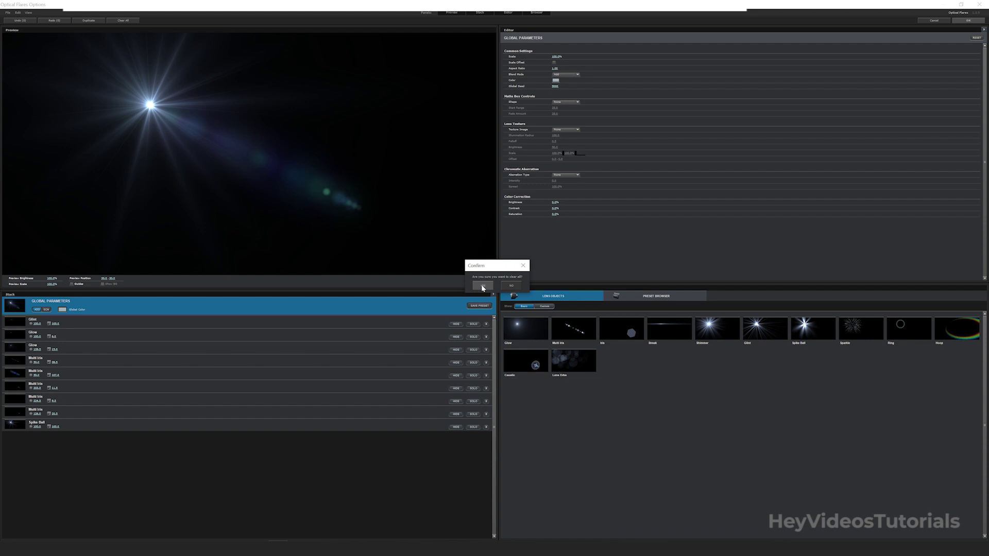
pyautogui.click(483, 286)
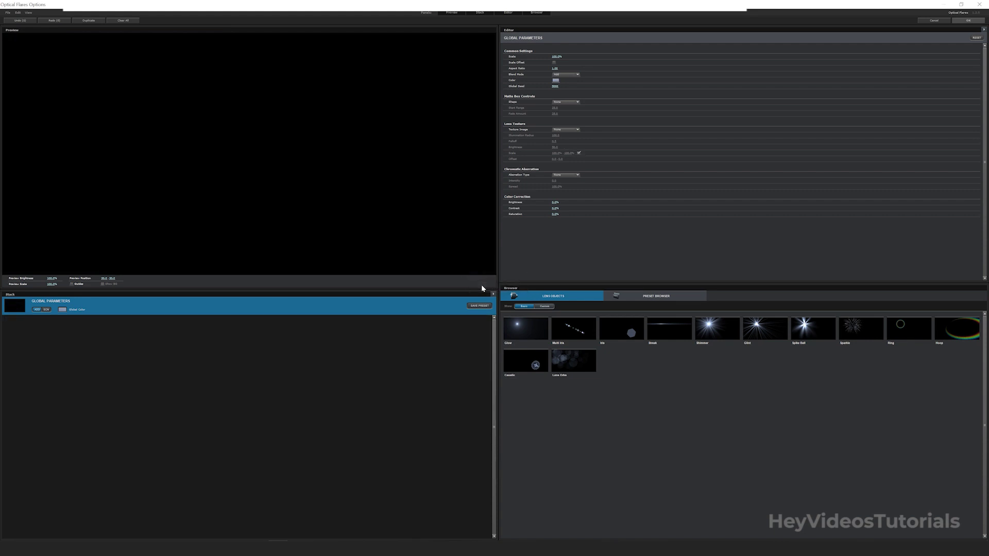
pyautogui.click(525, 334)
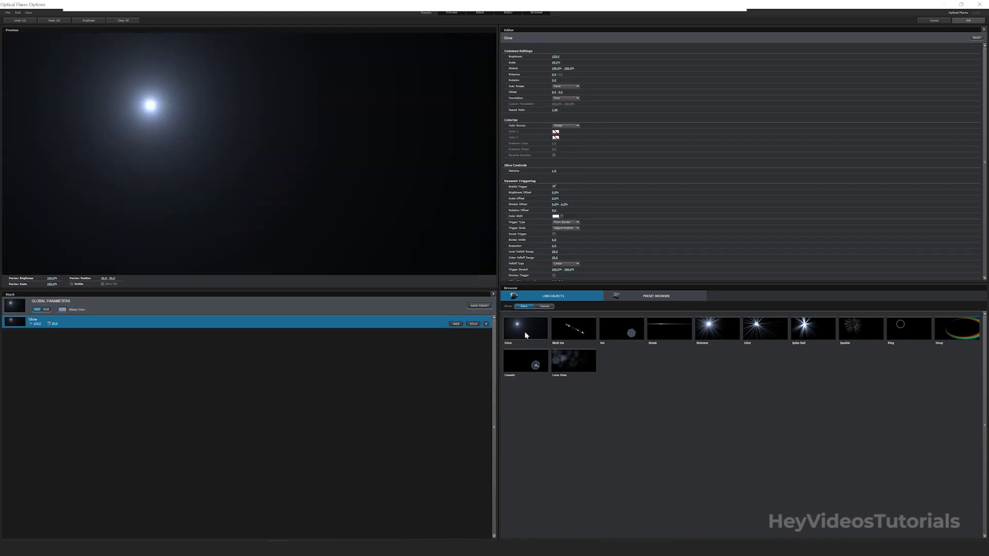
pyautogui.moveTo(151, 106)
pyautogui.mouseDown()
pyautogui.moveTo(176, 100)
pyautogui.moveTo(148, 120)
pyautogui.moveTo(157, 121)
pyautogui.mouseUp()
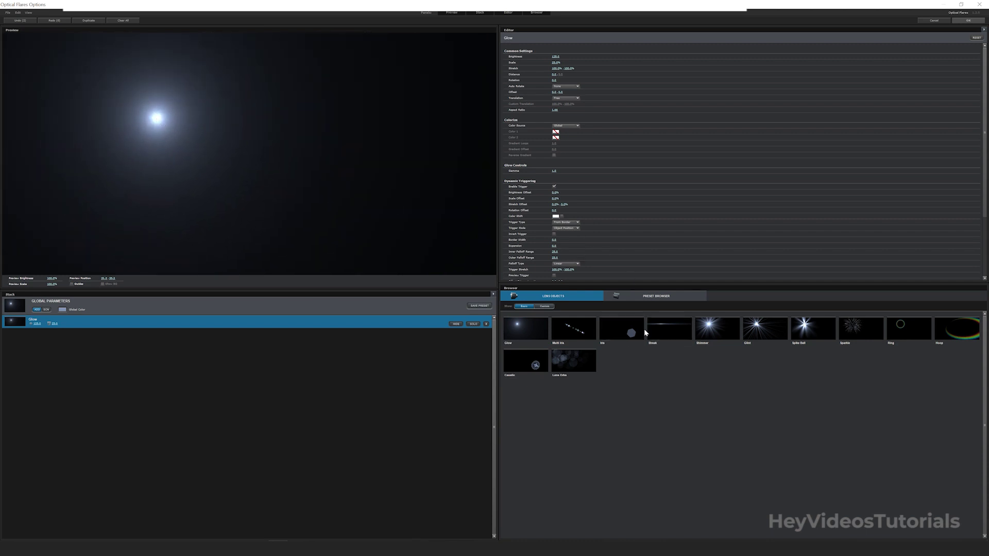
# - Add a Streak element stretched to 10% by 46.5%
pyautogui.click(659, 329)
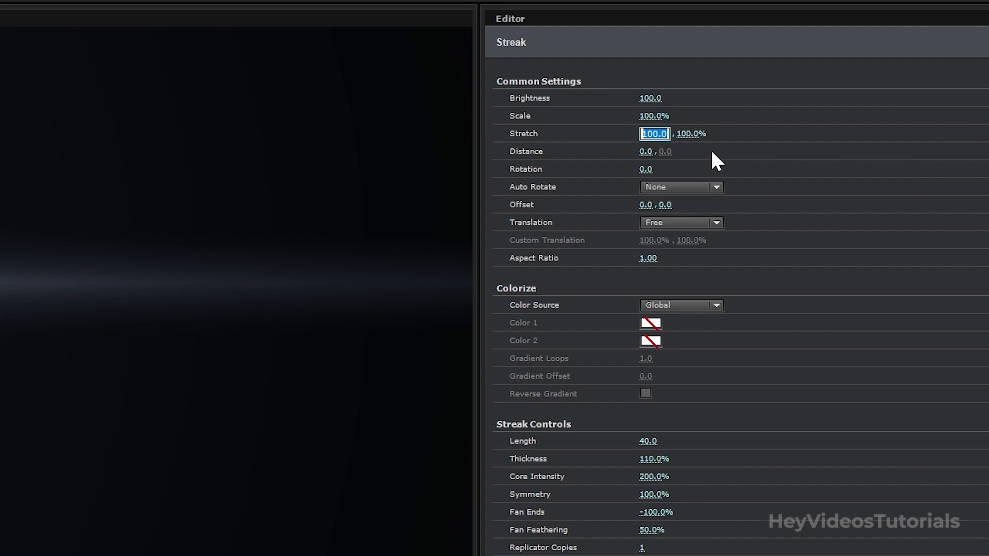
pyautogui.write('10')
pyautogui.press('Return')
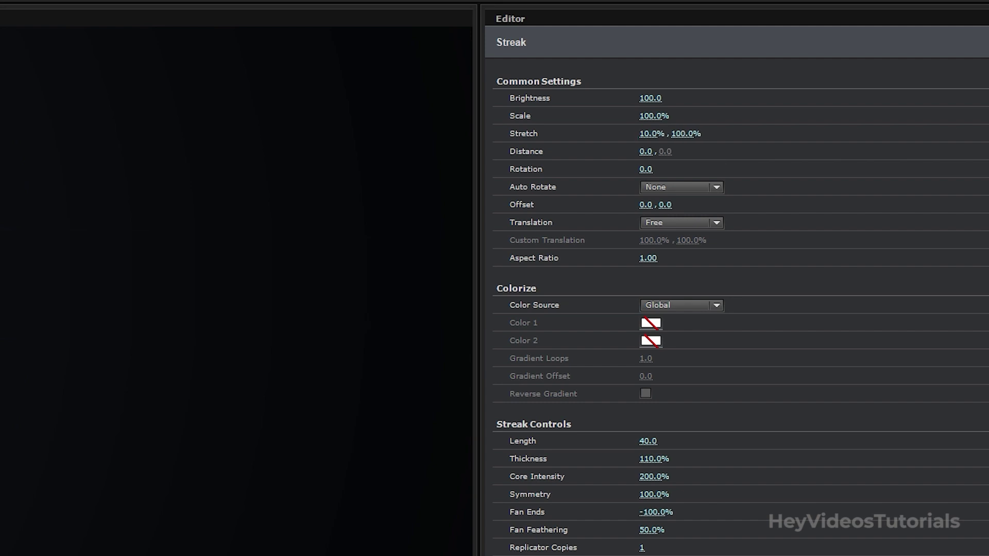
pyautogui.click(695, 132)
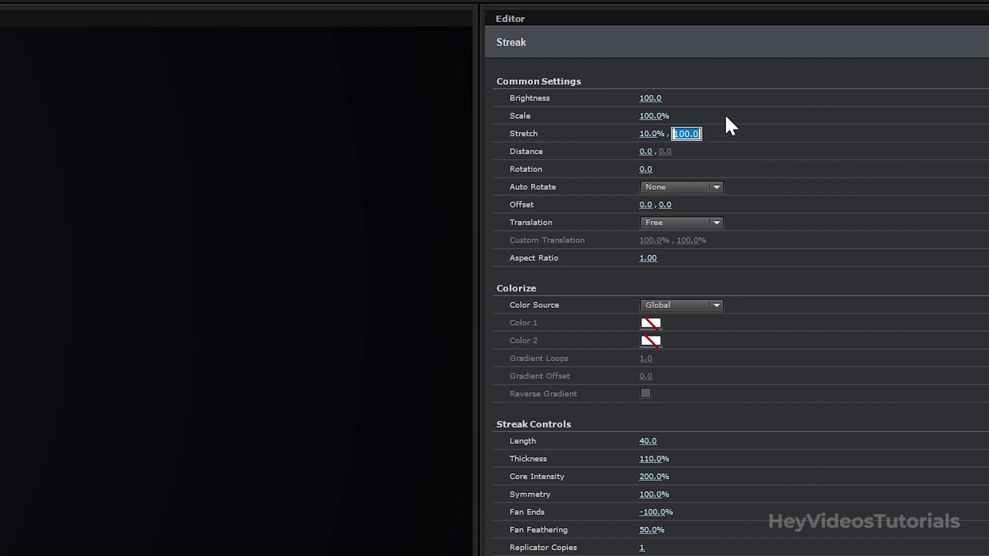
pyautogui.write('46.5')
pyautogui.press('Return')
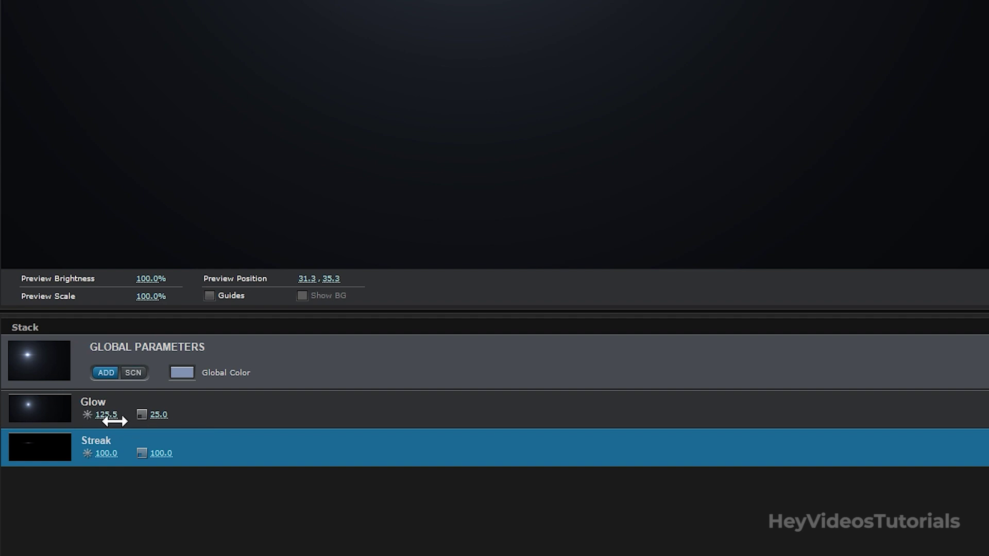
# - Set the Glow's brightness to 57.5 and scale to 17.5
pyautogui.click(37, 324)
pyautogui.write('57.5')
pyautogui.press('Return')
pyautogui.click(159, 415)
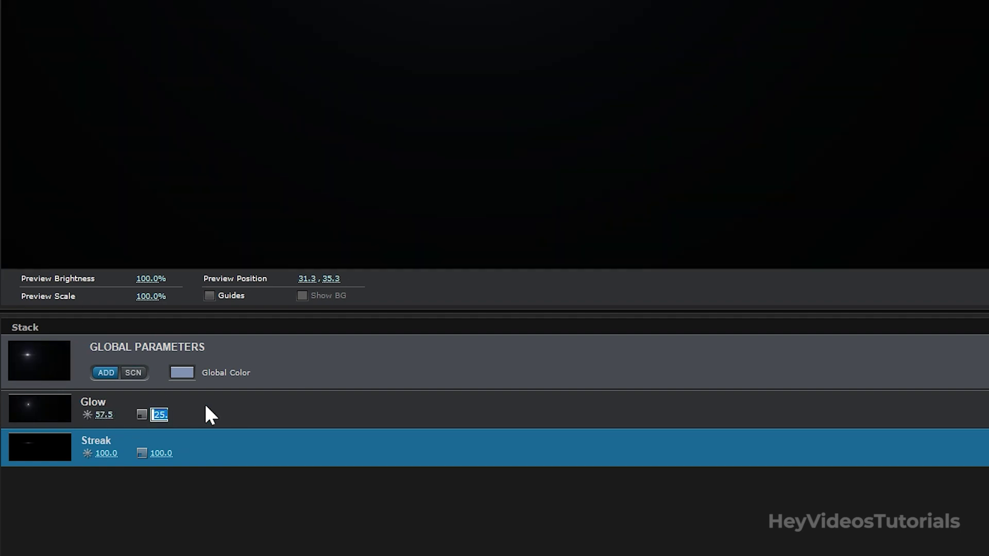
pyautogui.write('17.5')
pyautogui.press('Return')
pyautogui.press('Tab')
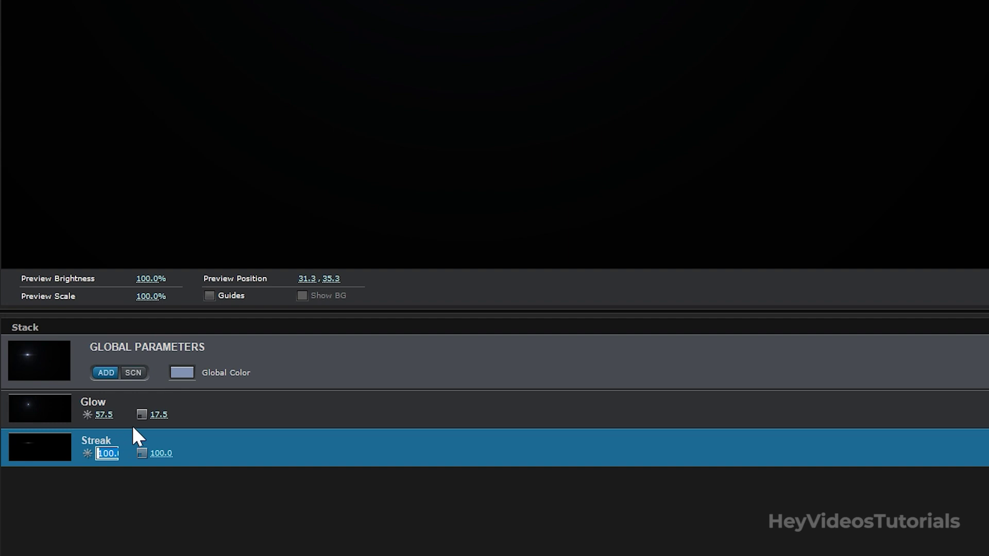
# - Set Streak brightness to 96 and tint the Glow light orange, FFDFA9
pyautogui.write('96')
pyautogui.press('Return')
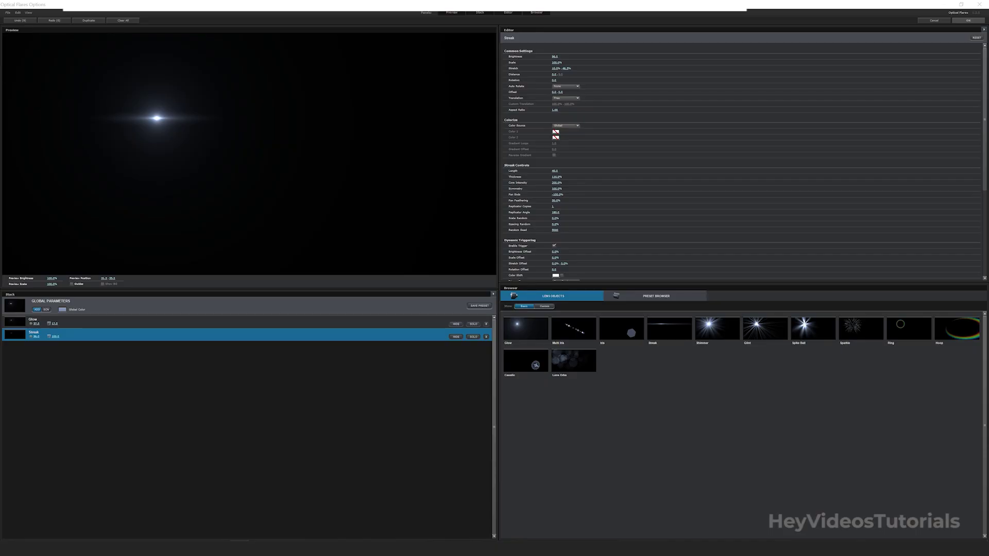
pyautogui.click(89, 317)
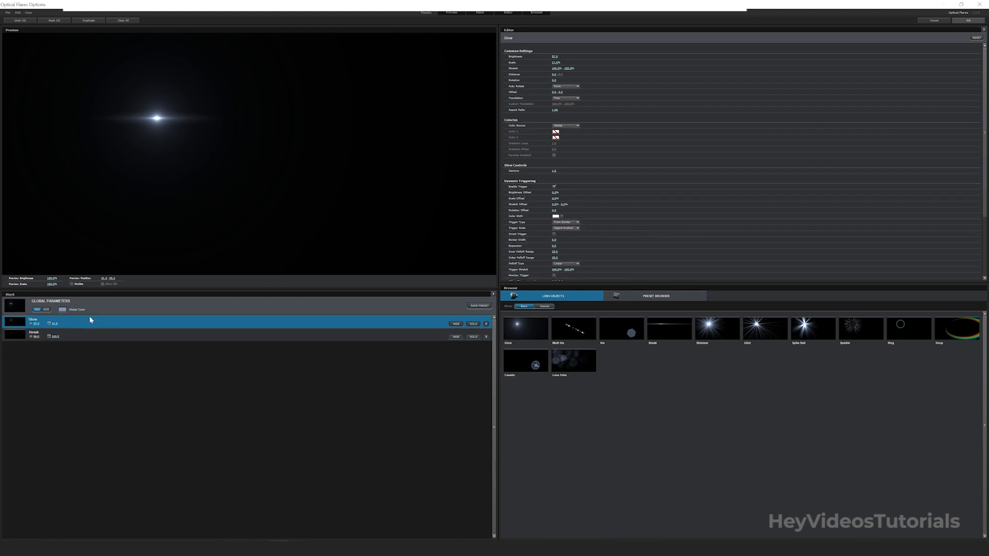
pyautogui.click(555, 130)
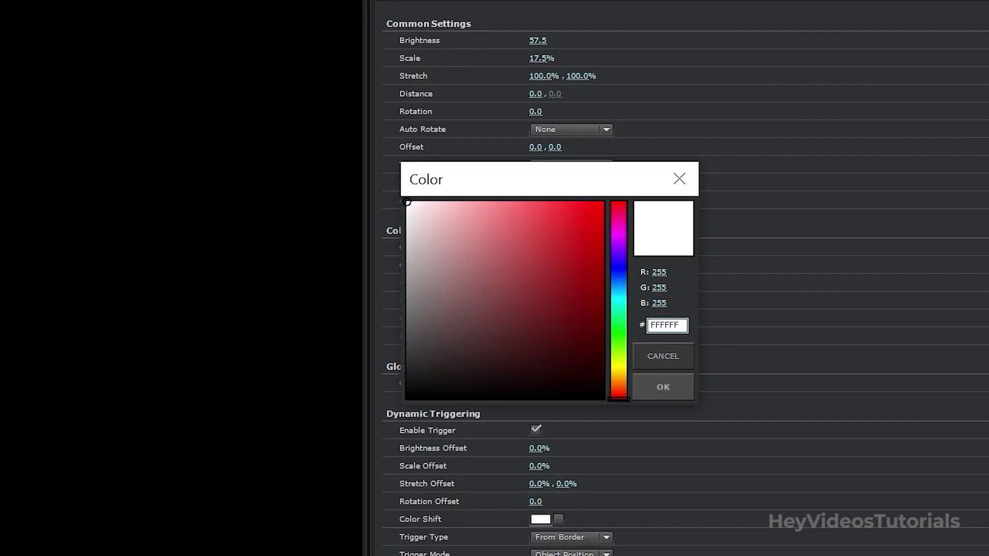
pyautogui.doubleClick(667, 325)
pyautogui.write('FFDFA9')
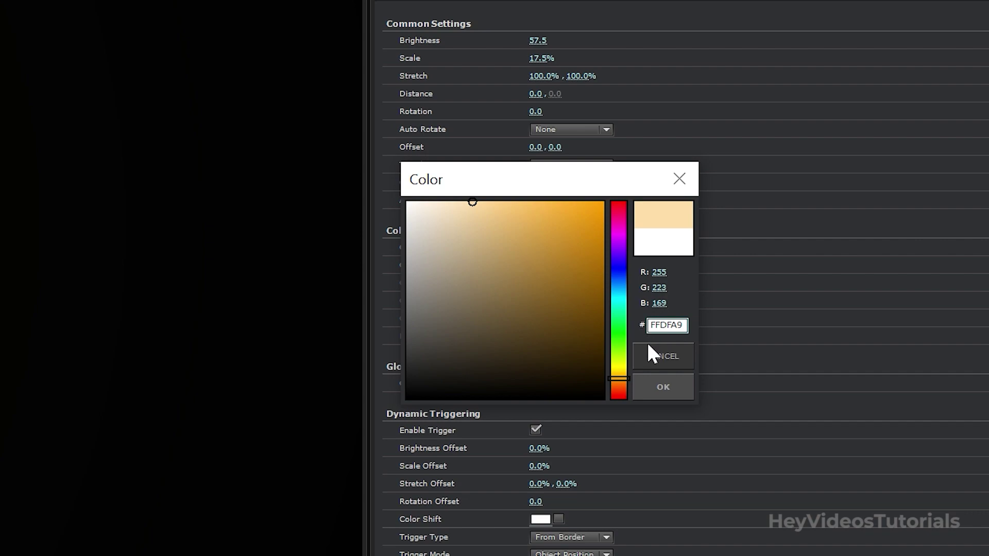
pyautogui.click(659, 394)
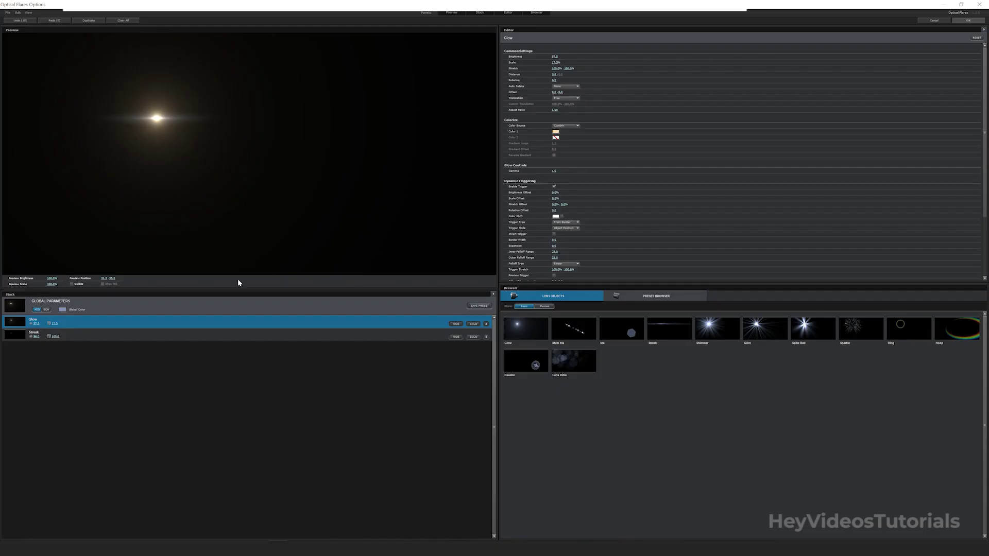
# - Tint the Streak the same FFDFA9 light orange and shrink the flare editor window
pyautogui.click(81, 335)
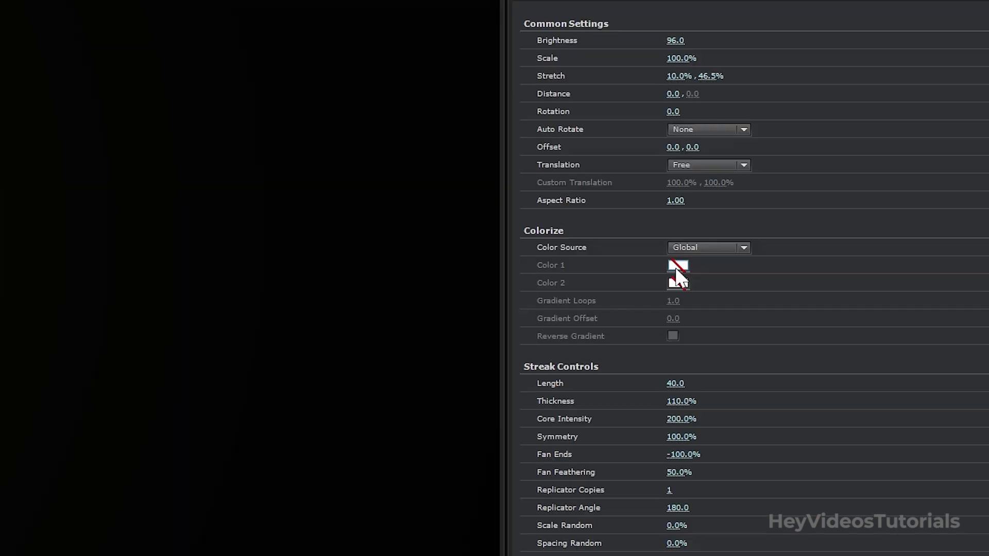
pyautogui.click(555, 137)
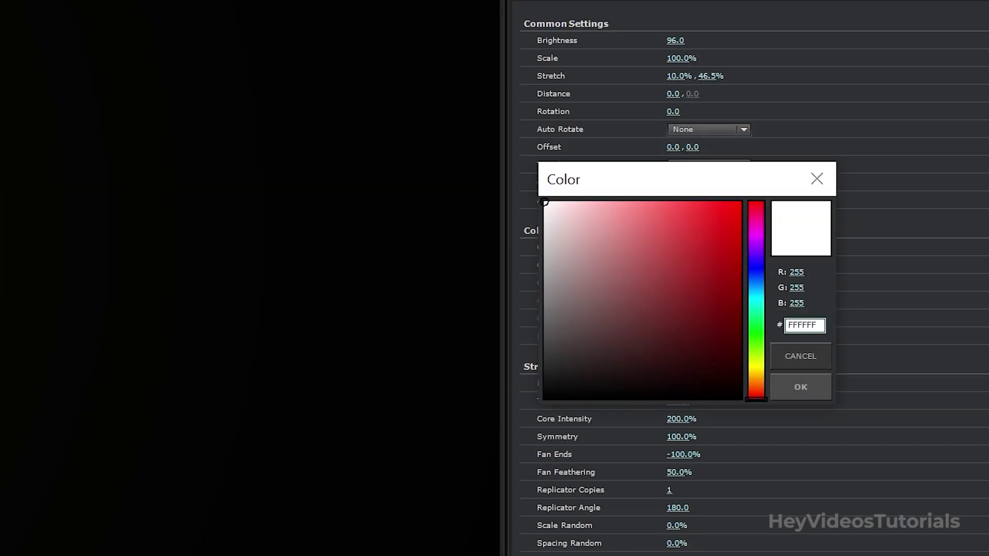
pyautogui.write('FFDFA9')
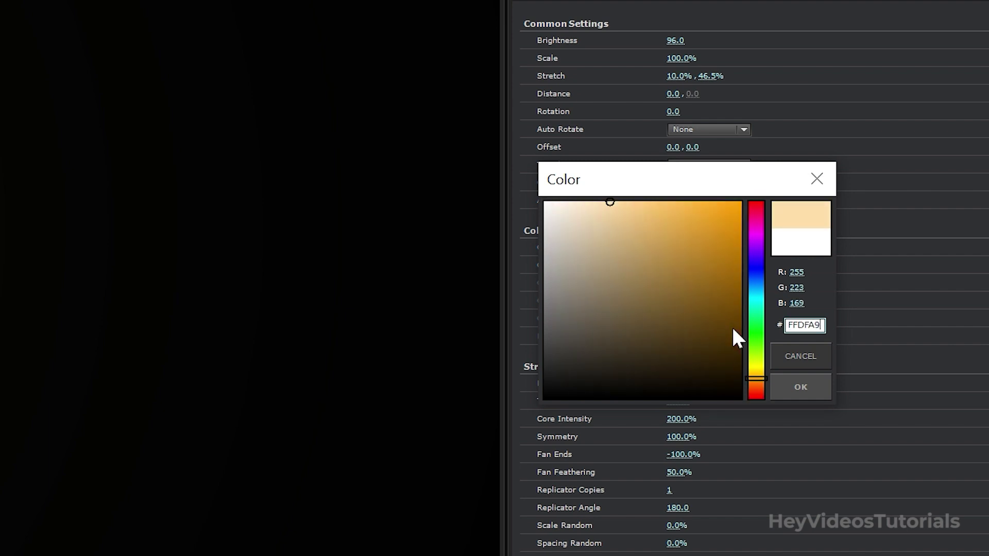
pyautogui.click(801, 387)
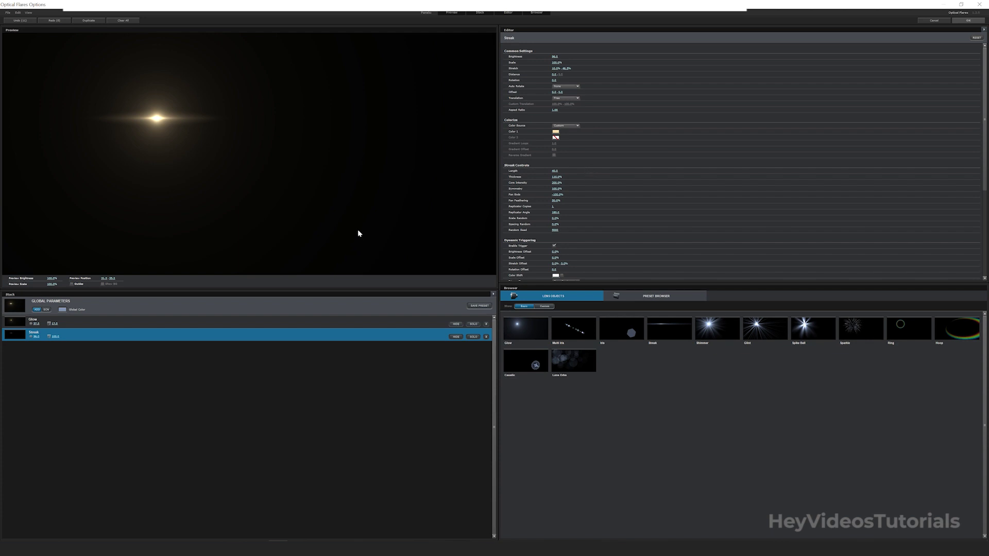
pyautogui.moveTo(495, 4); pyautogui.dragTo(489, 157)
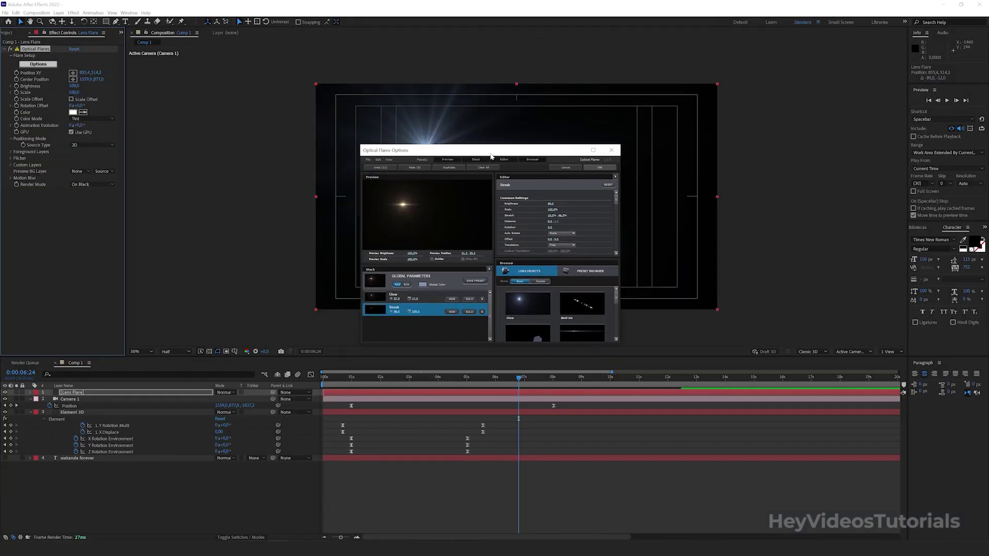
# - Accept the warm flare and set the Lens Flare layer's blend mode to Add
pyautogui.click(597, 169)
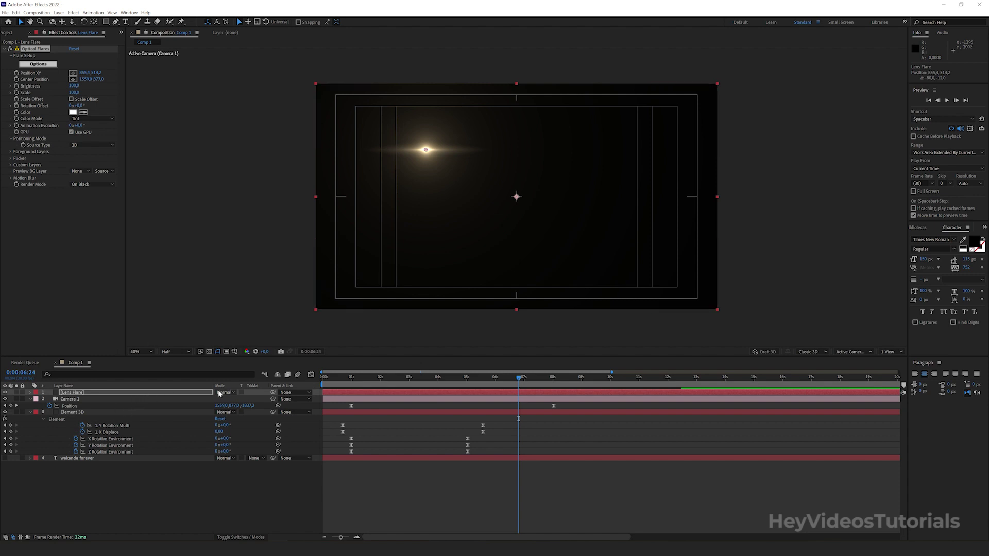
pyautogui.click(226, 394)
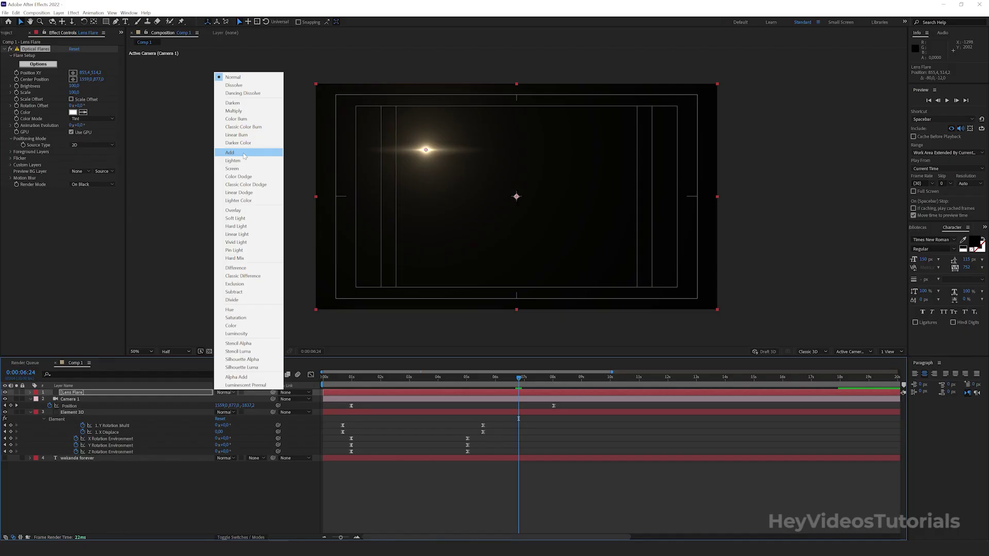
pyautogui.click(361, 50)
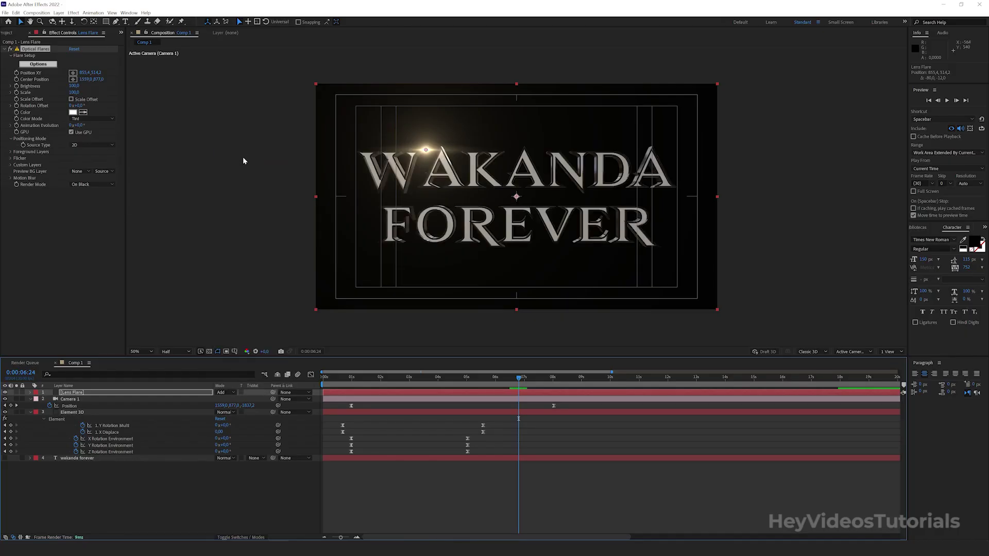
# - Lower the Optical Flares Brightness to 50
pyautogui.click(57, 386)
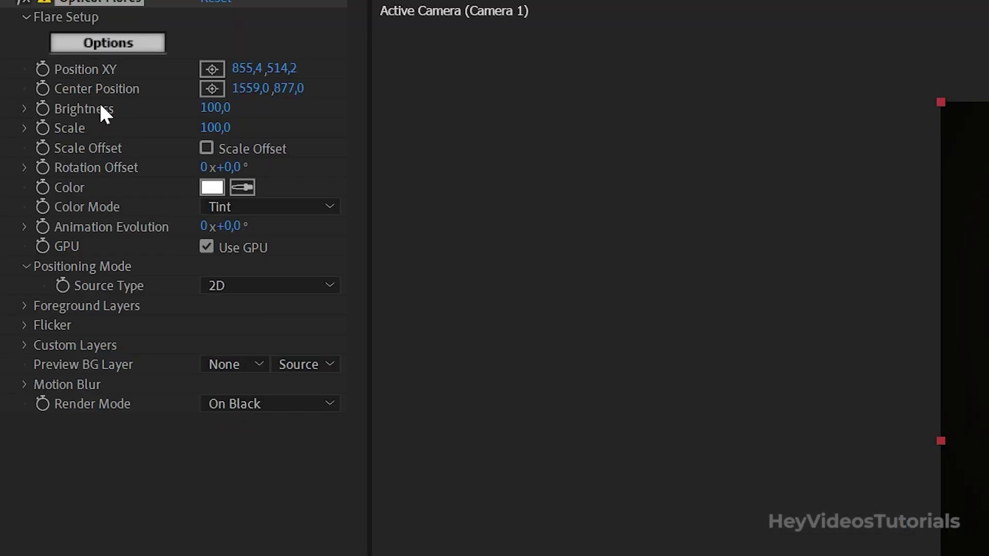
pyautogui.click(212, 108)
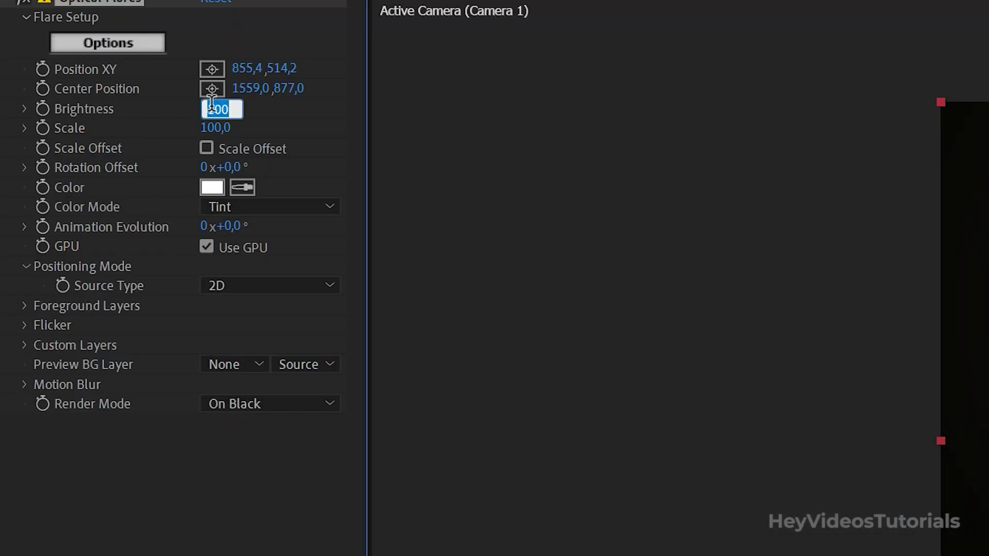
pyautogui.write('50')
pyautogui.press('Return')
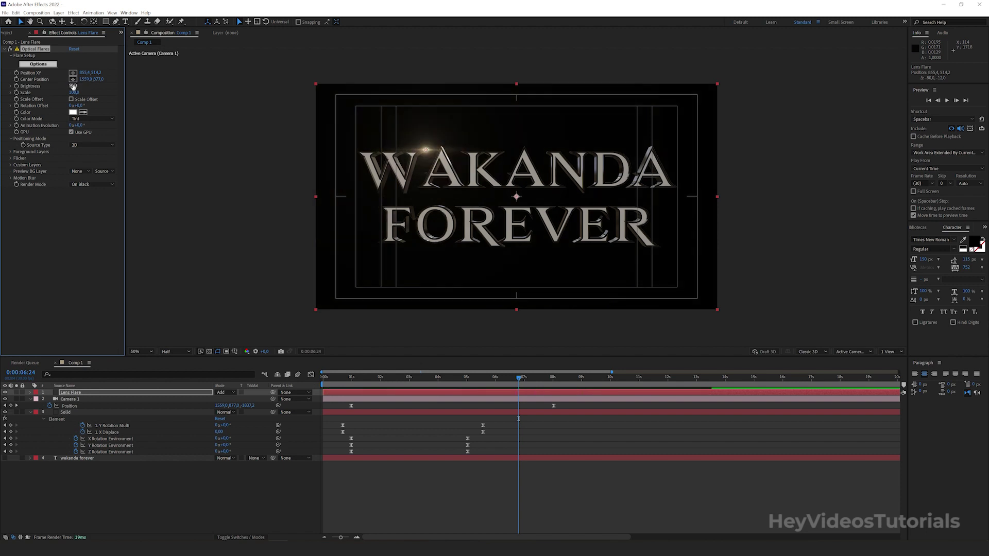
# - Set Flicker to speed 15, amount 40, random seed 40, and drag the flare to the W's left edge
pyautogui.click(10, 159)
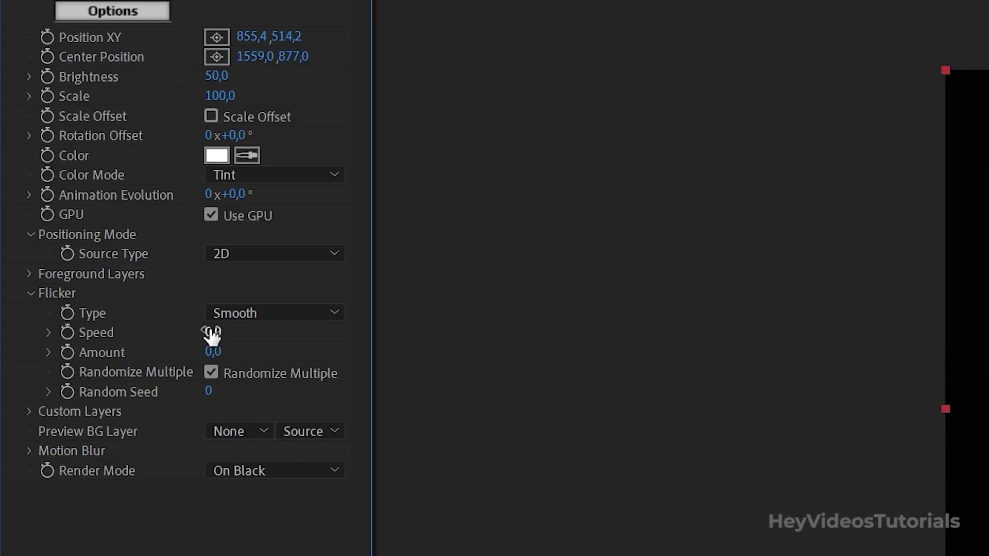
pyautogui.click(71, 172)
pyautogui.write('15')
pyautogui.press('Return')
pyautogui.click(213, 352)
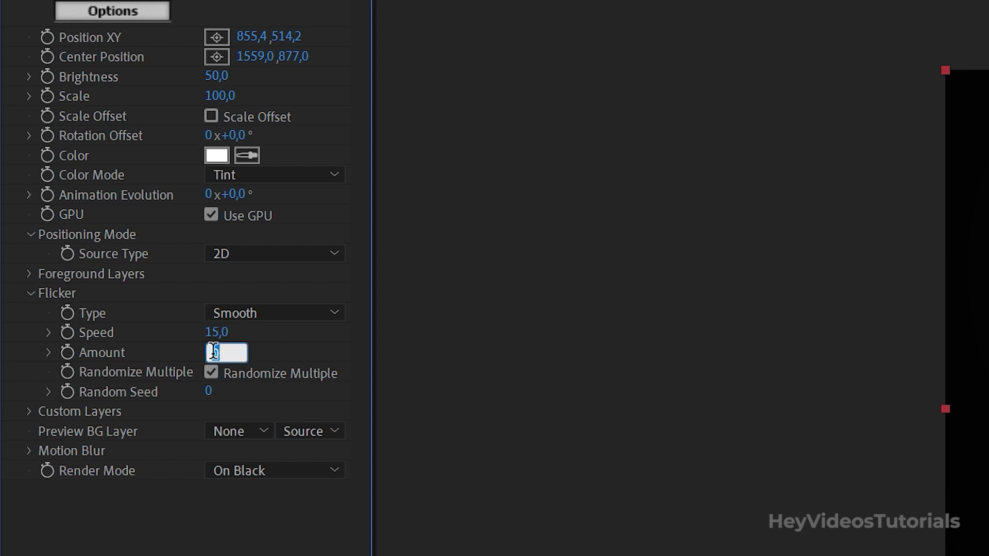
pyautogui.write('40')
pyautogui.press('Return')
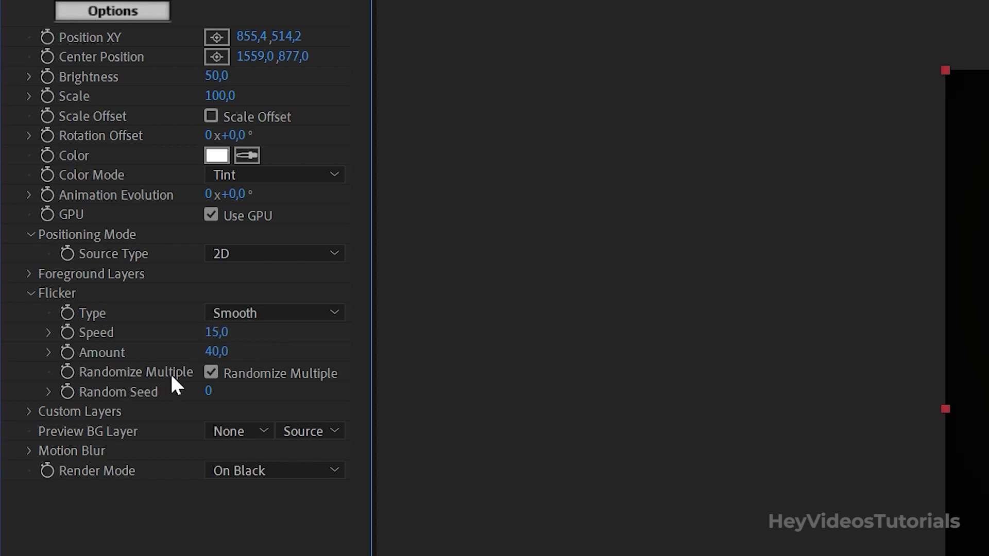
pyautogui.click(208, 391)
pyautogui.write('40')
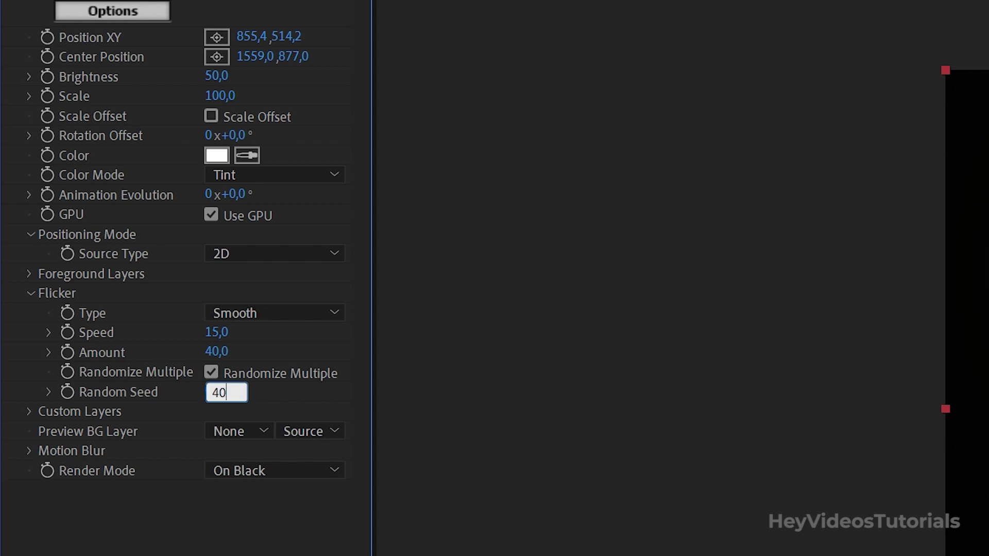
pyautogui.press('Return')
pyautogui.moveTo(422, 150); pyautogui.dragTo(368, 153)
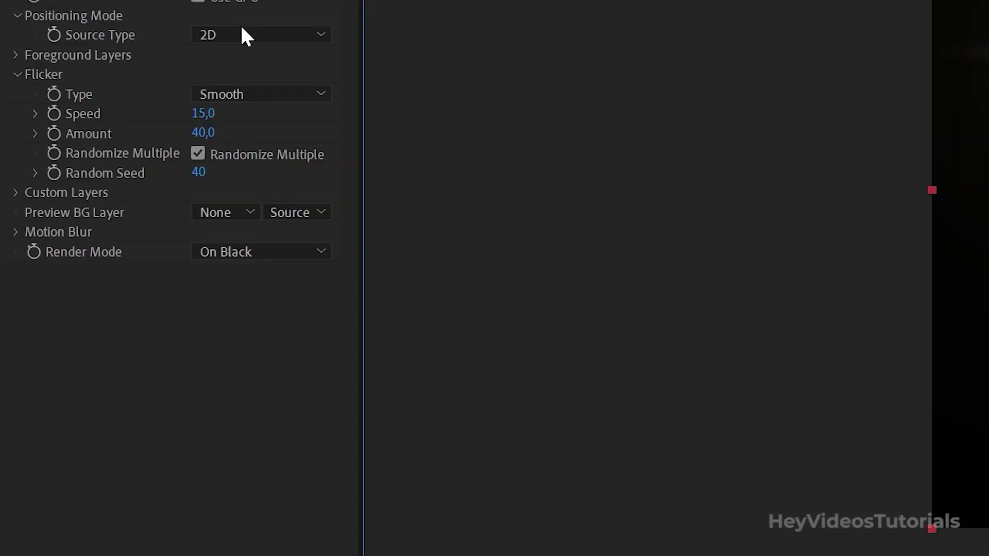
# - Switch the flare's Source Type to 3D, slide it across WAKANDA, and set Brightness to 25
pyautogui.click(243, 32)
pyautogui.click(252, 83)
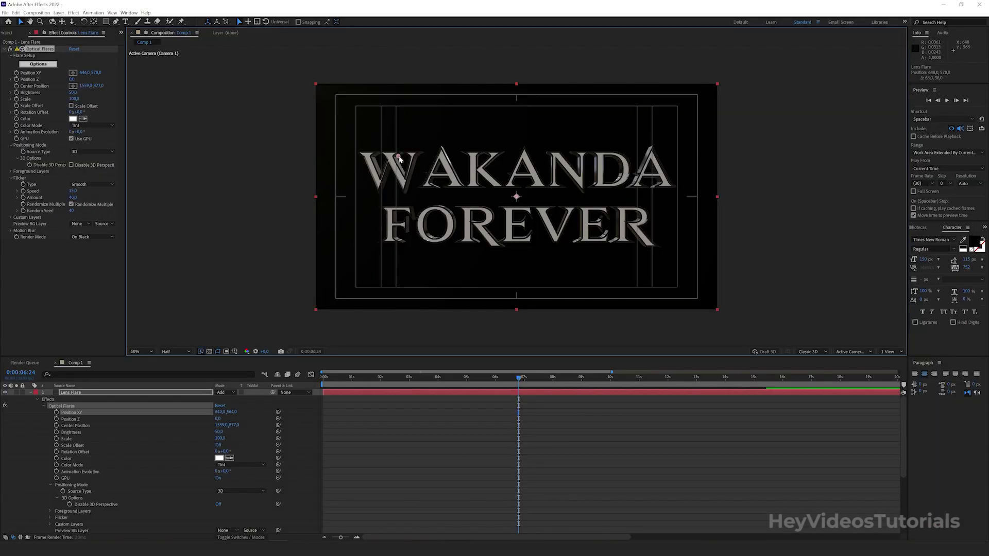
pyautogui.moveTo(338, 137); pyautogui.dragTo(462, 180)
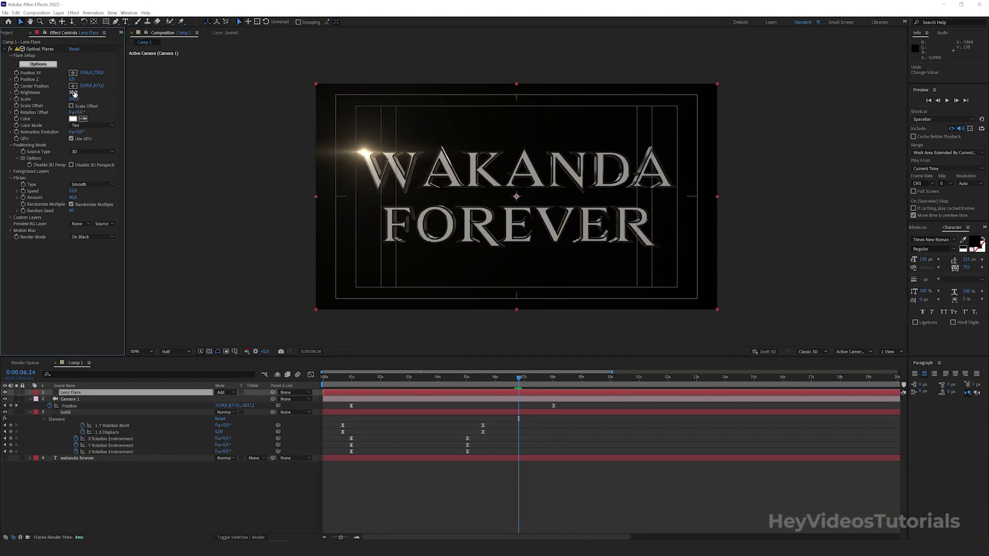
pyautogui.click(74, 92)
pyautogui.write('25')
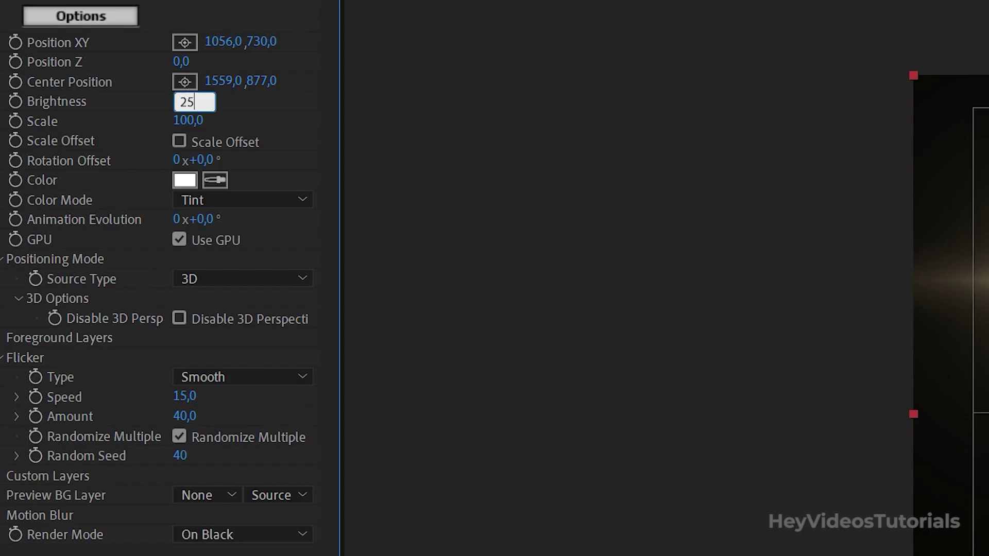
pyautogui.press('Return')
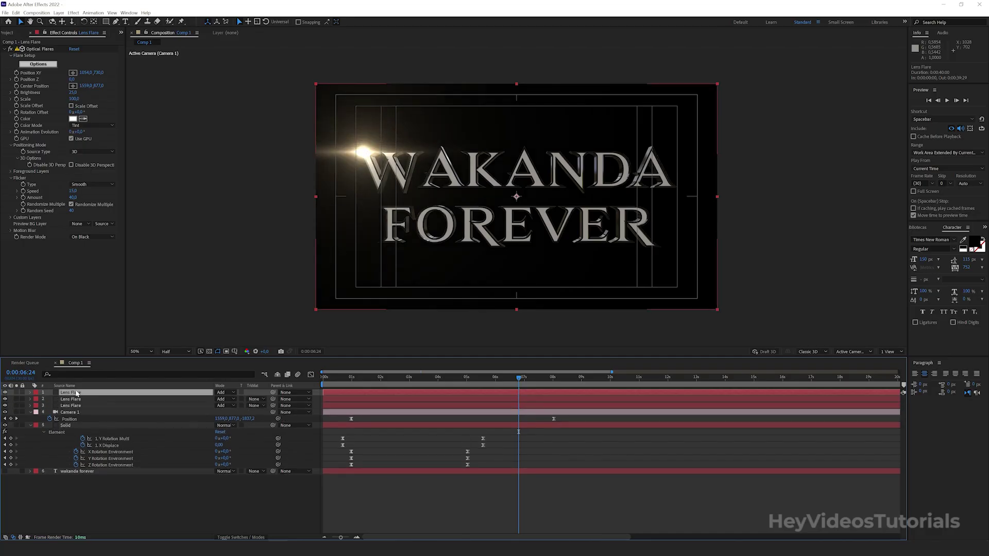
# - Duplicate the Lens Flare layer with Ctrl+D and lock the other flare layers
pyautogui.hotkey('ctrl', 'd')
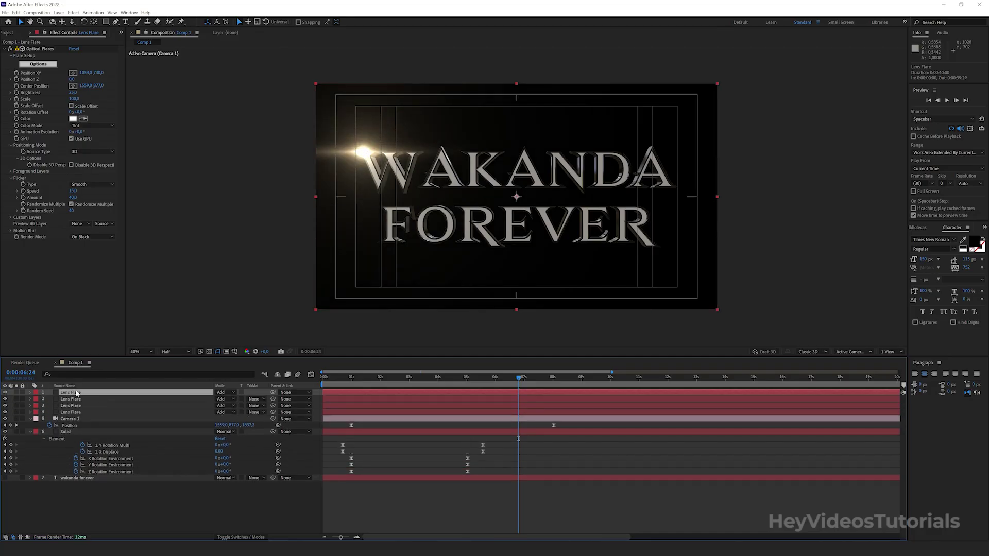
pyautogui.click(17, 412)
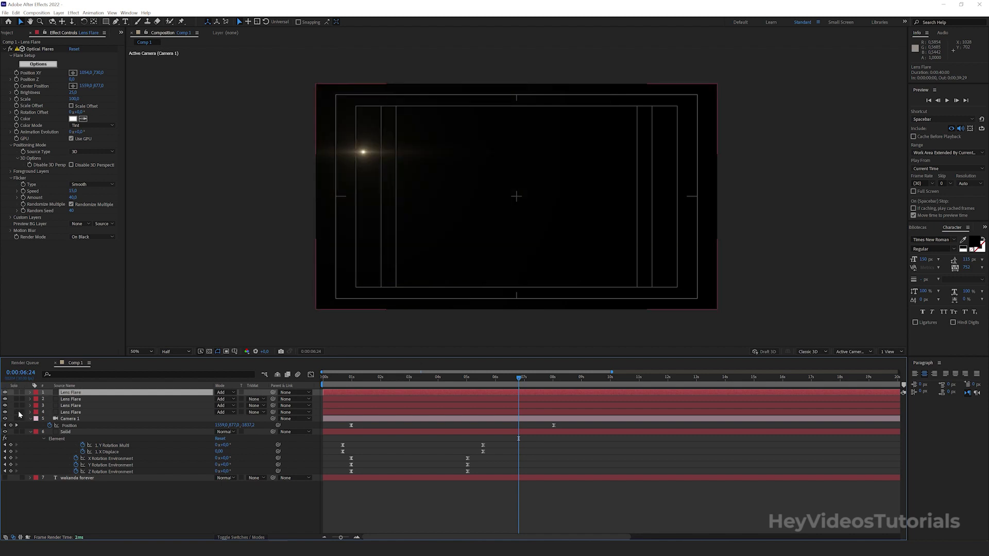
pyautogui.click(19, 413)
pyautogui.click(22, 412)
pyautogui.click(22, 399)
pyautogui.click(23, 392)
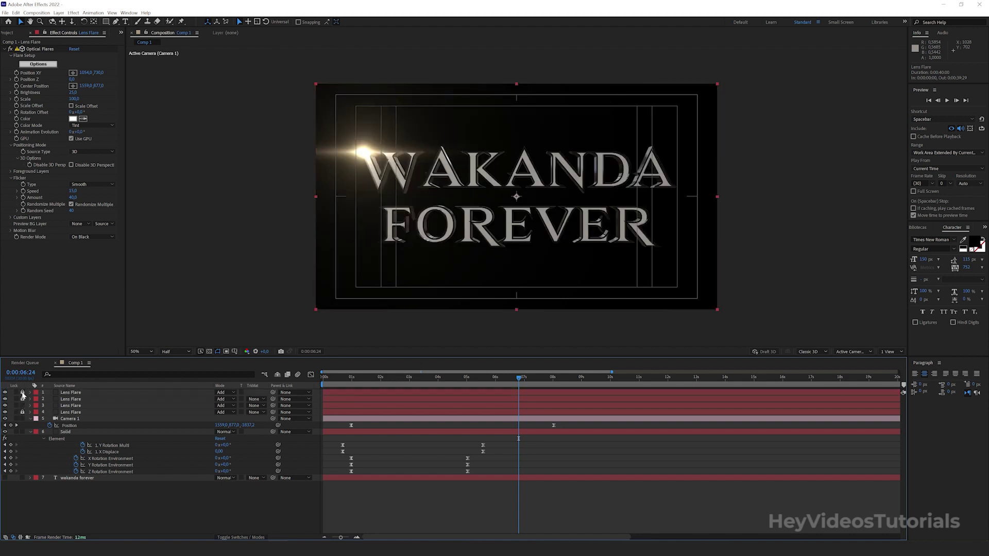
# - Move the third flare near the title's centre and the second over WAKANDA's right part
pyautogui.click(72, 72)
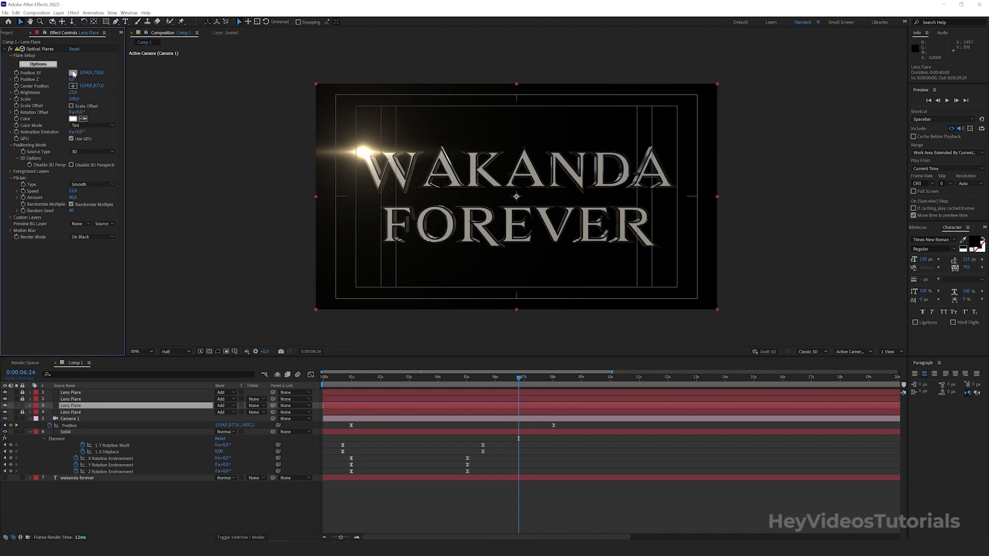
pyautogui.click(469, 209)
pyautogui.moveTo(468, 208); pyautogui.dragTo(493, 201)
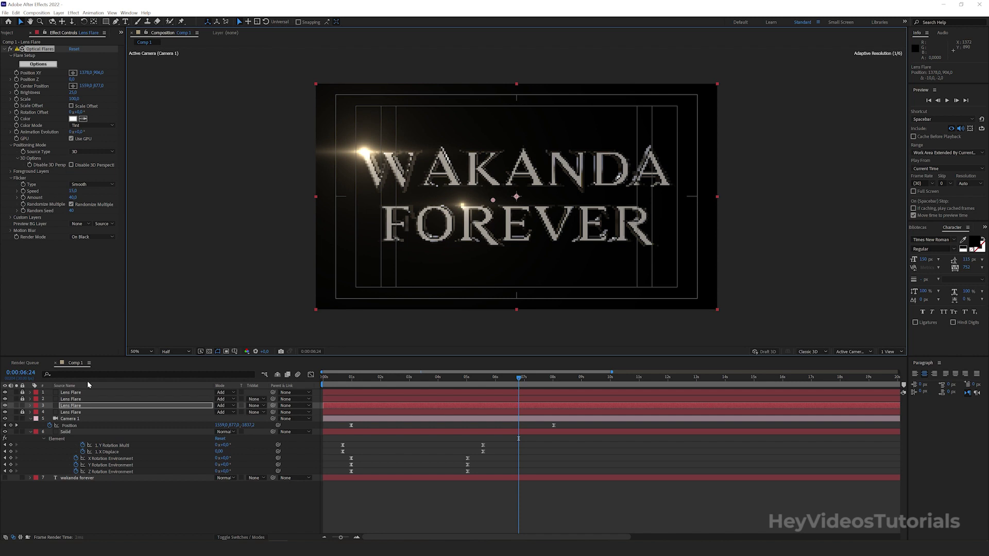
pyautogui.click(71, 399)
pyautogui.click(40, 49)
pyautogui.moveTo(451, 176); pyautogui.dragTo(551, 179)
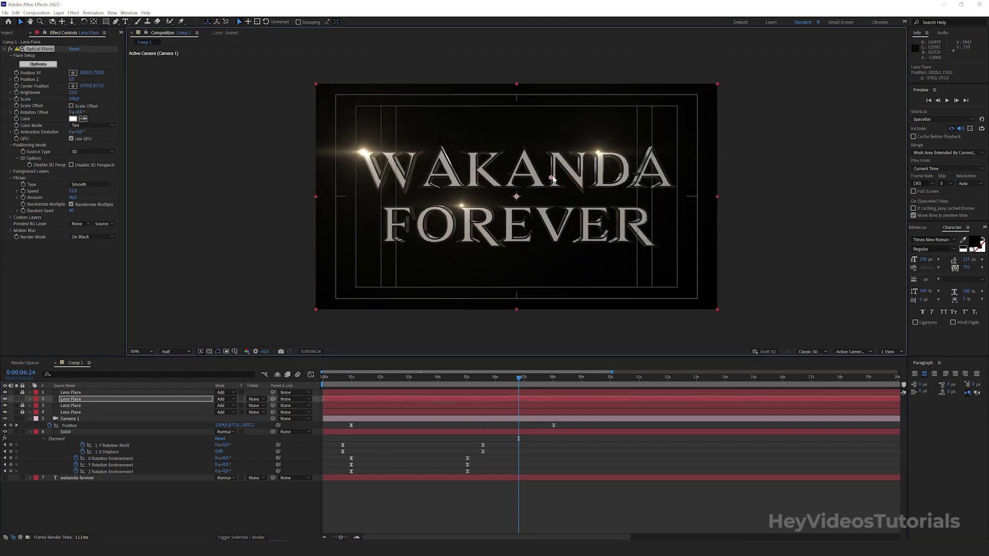
# - Place the first flare at FOREVER's lower right, undo, and re-place the third flare below centre
pyautogui.click(23, 392)
pyautogui.click(23, 399)
pyautogui.click(70, 393)
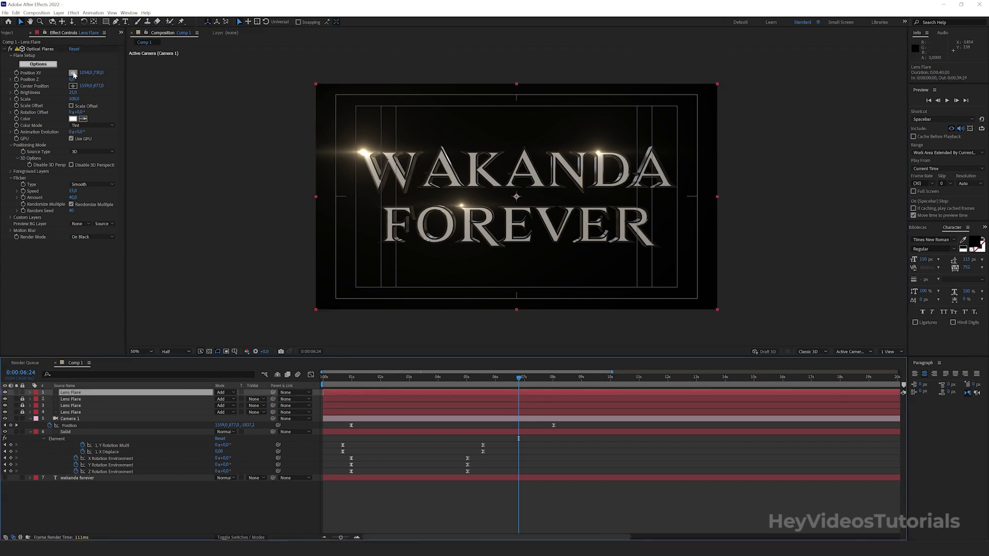
pyautogui.moveTo(530, 237); pyautogui.dragTo(547, 216)
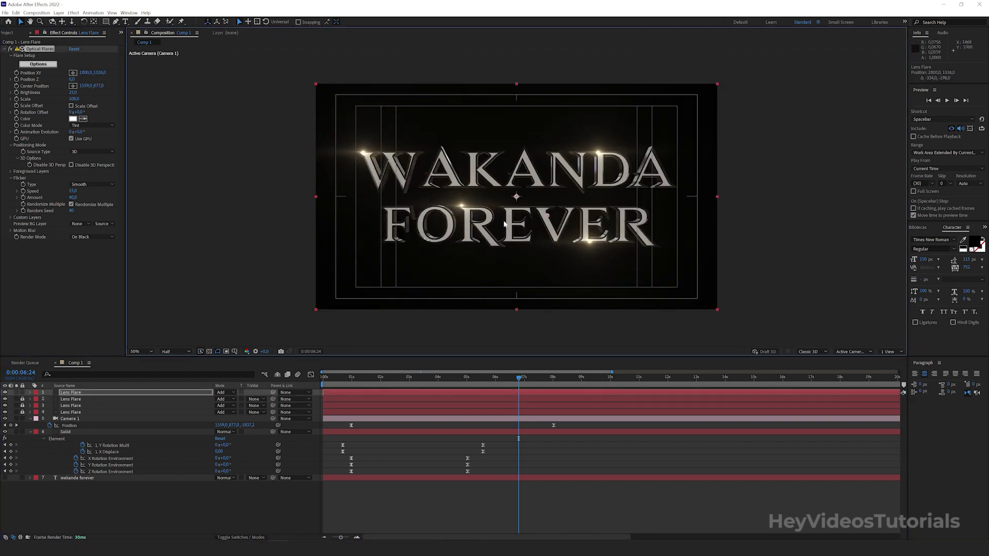
pyautogui.hotkey('ctrl', 'z')
pyautogui.hotkey('ctrl', 'z')
pyautogui.hotkey('ctrl', 'z')
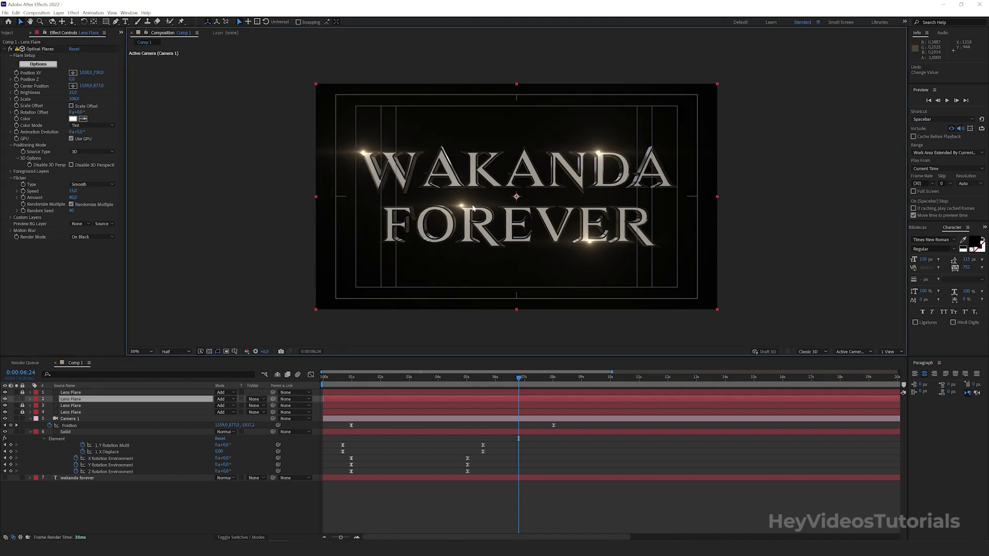
pyautogui.hotkey('ctrl', 'z')
pyautogui.hotkey('ctrl', 'z')
pyautogui.moveTo(477, 207); pyautogui.dragTo(495, 201)
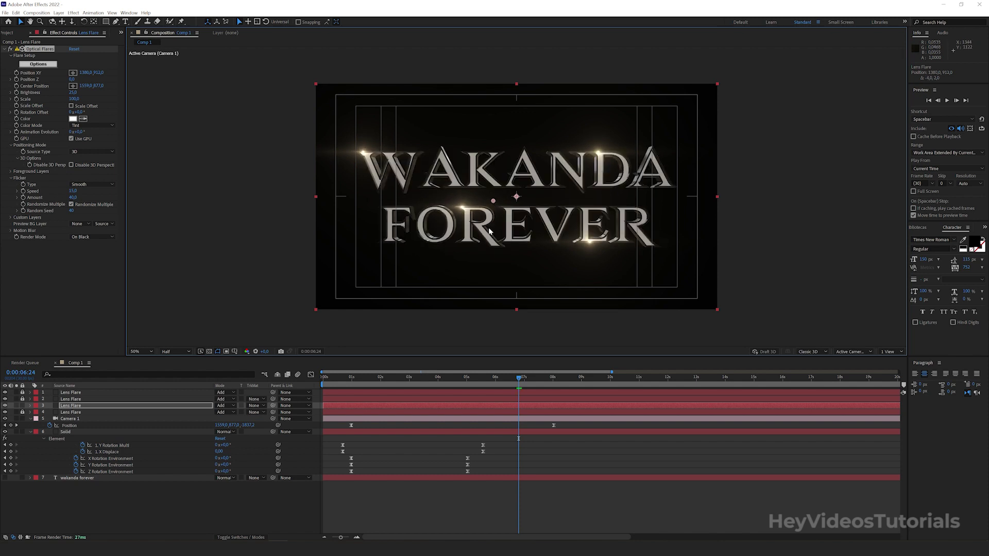
pyautogui.click(360, 272)
pyautogui.moveTo(436, 382); pyautogui.dragTo(507, 378)
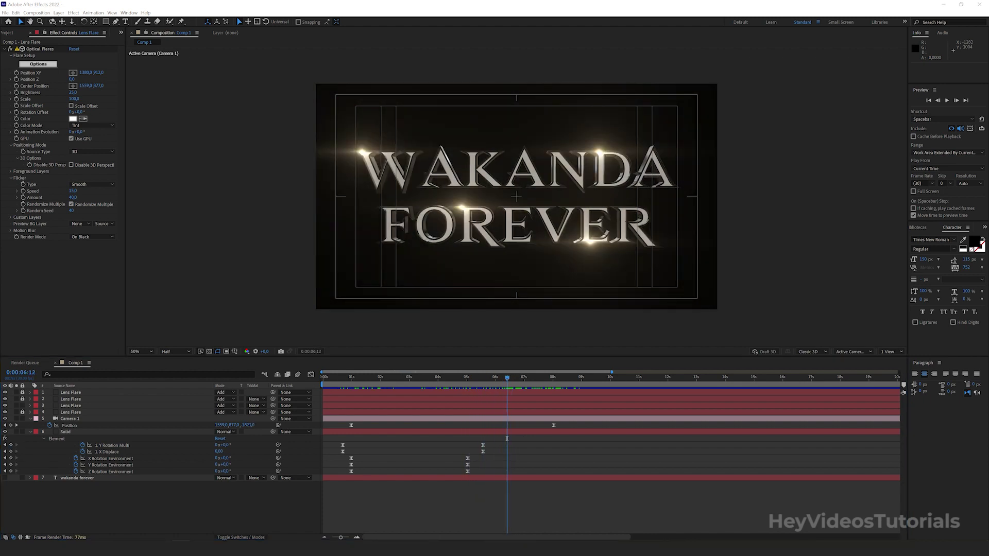
# - Create a new black solid layer named Fade
pyautogui.click(59, 12)
pyautogui.moveTo(77, 18)
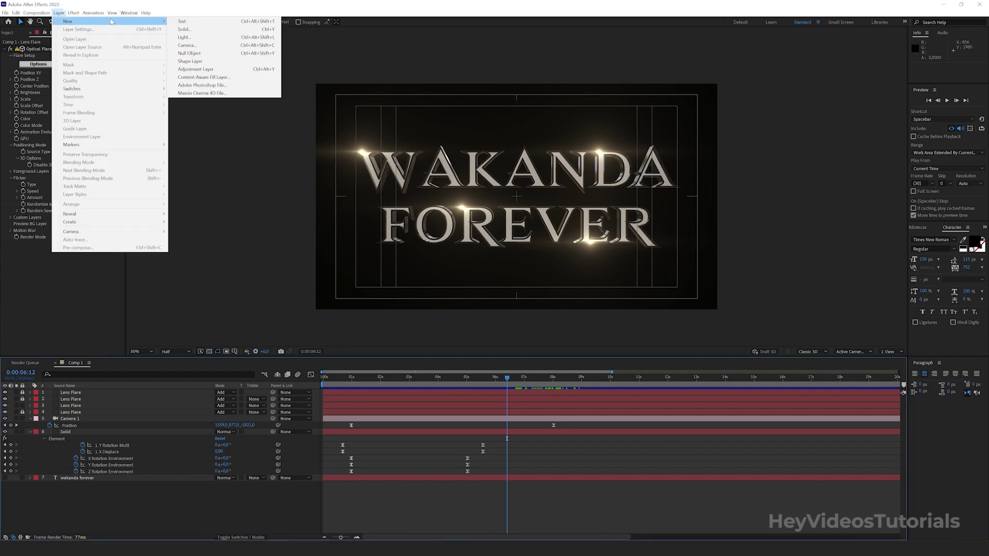
pyautogui.click(198, 26)
pyautogui.write('Fade')
pyautogui.click(485, 370)
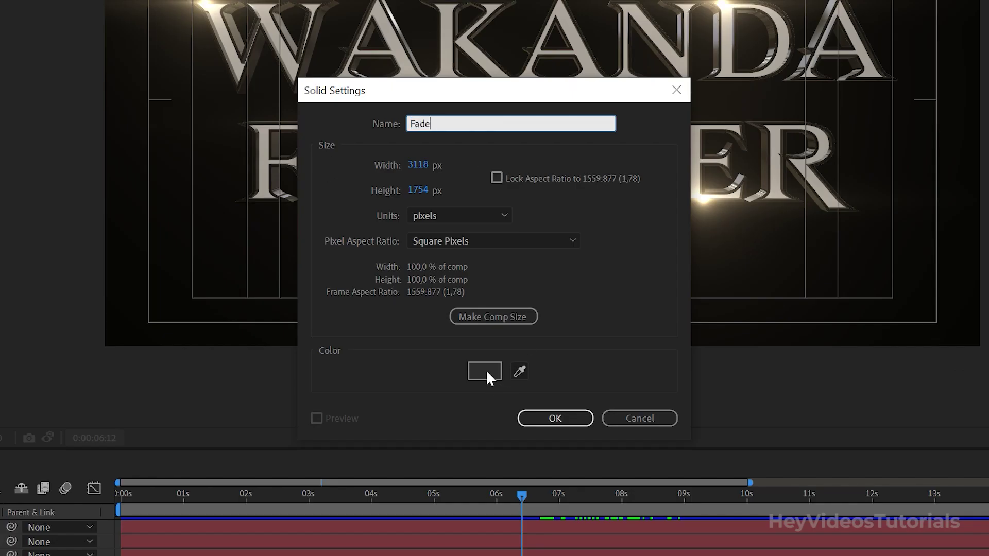
pyautogui.click(642, 169)
pyautogui.click(554, 417)
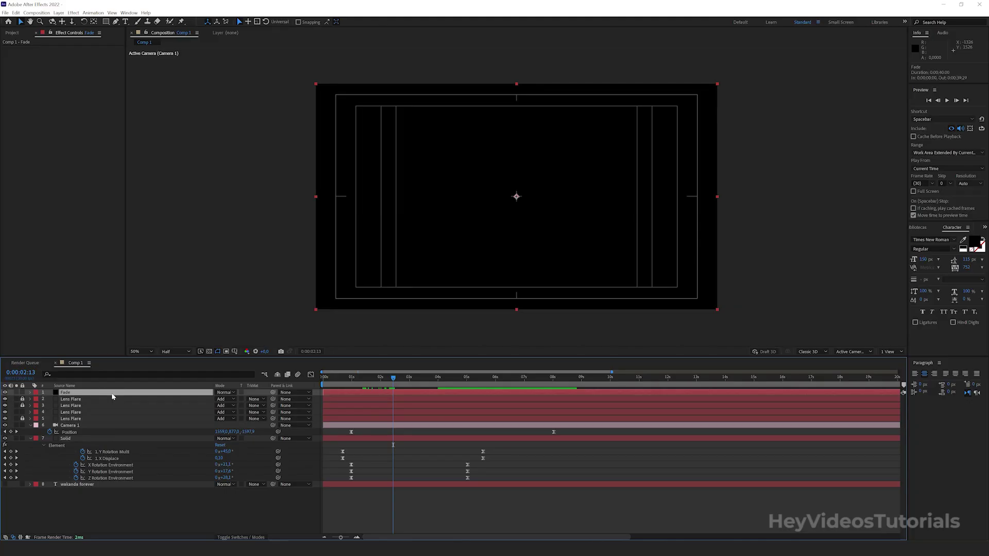
# - Keyframe the Fade layer's Opacity from 100% at the start to 0% around 2:13
pyautogui.press('t')
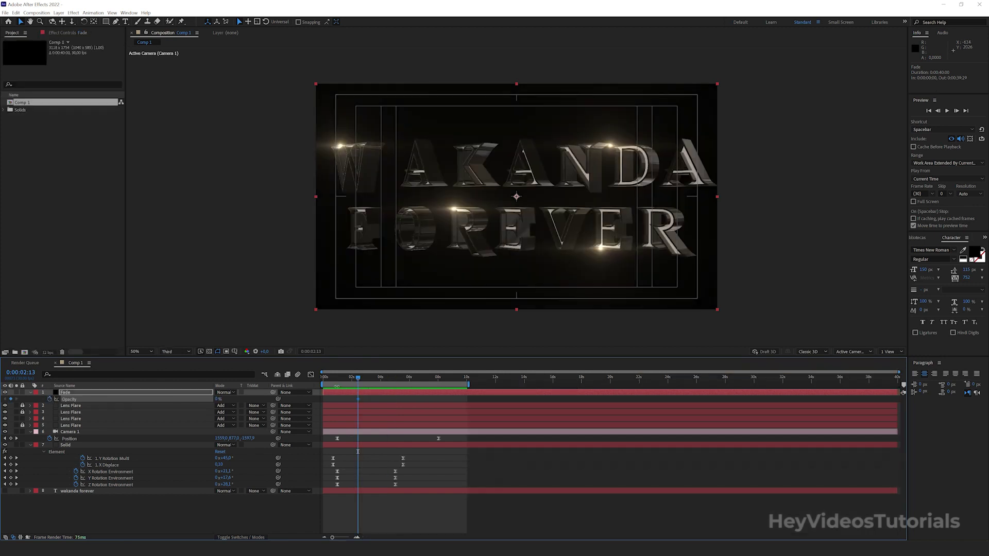
pyautogui.moveTo(348, 380); pyautogui.dragTo(329, 379)
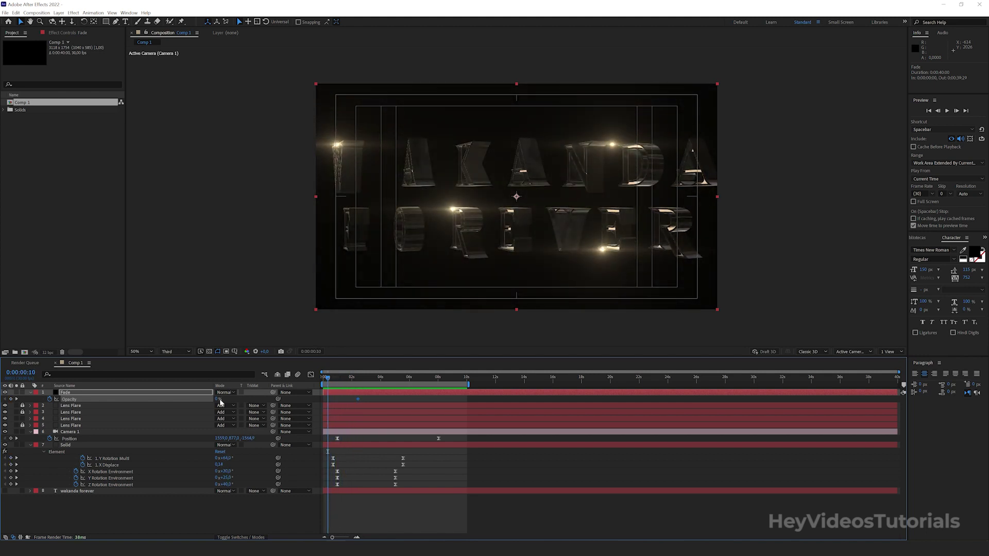
pyautogui.moveTo(216, 399); pyautogui.dragTo(309, 391)
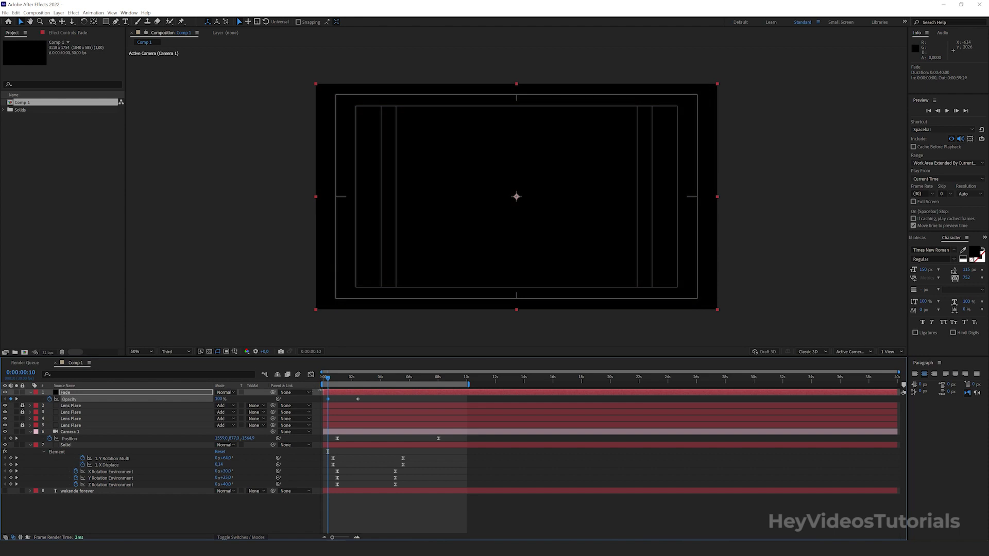
pyautogui.press('space')
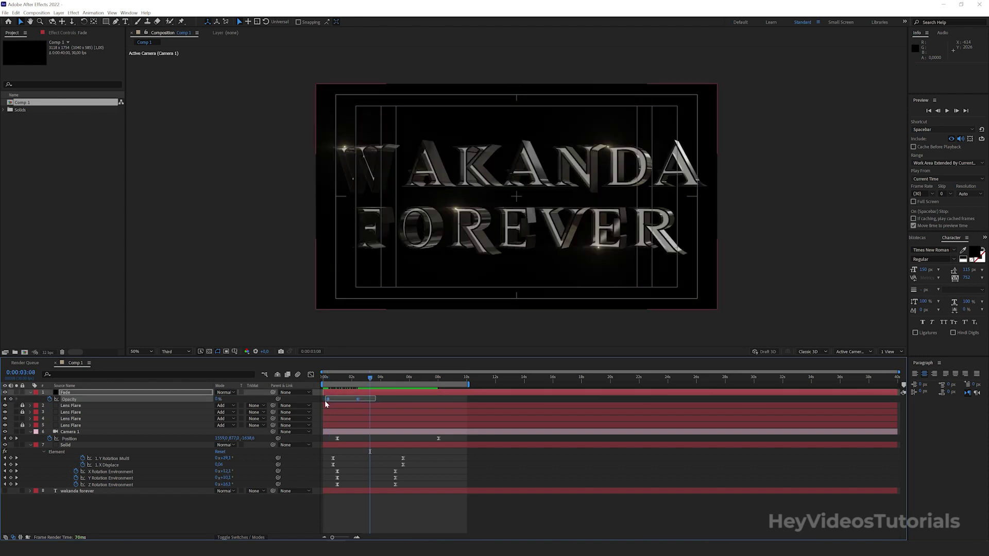
pyautogui.moveTo(359, 401)
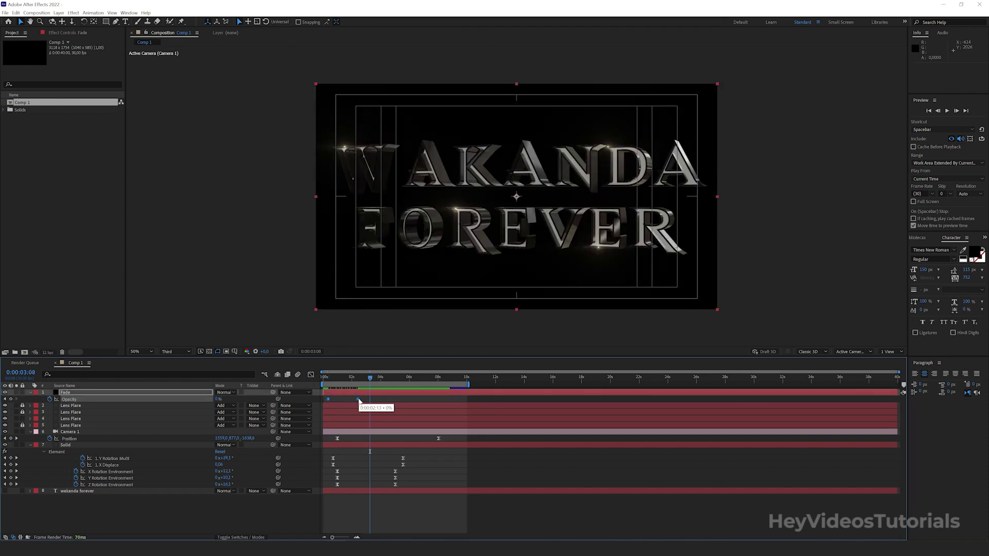
pyautogui.press('F9')
pyautogui.press('Home')
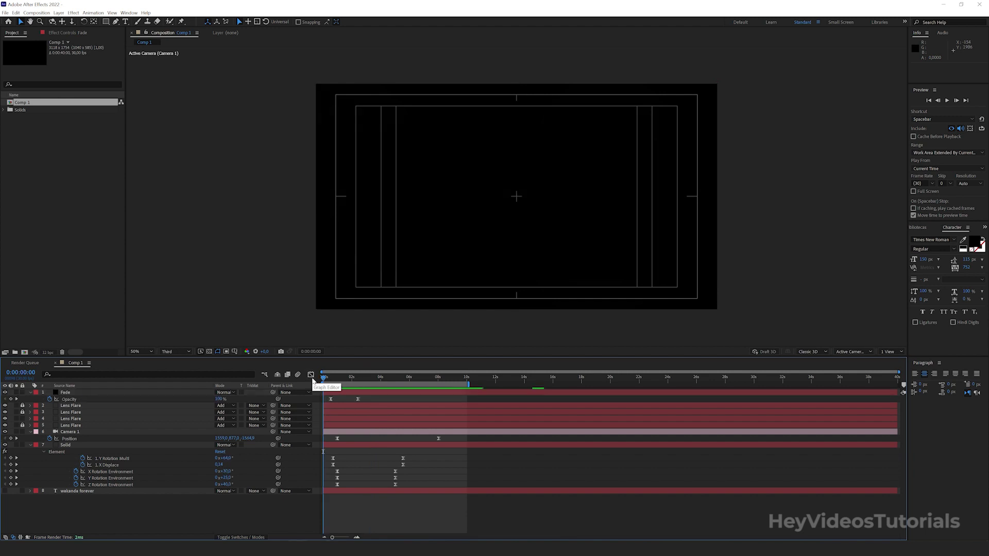
# - Play back from the start to preview the title fading in from black
pyautogui.press('space')
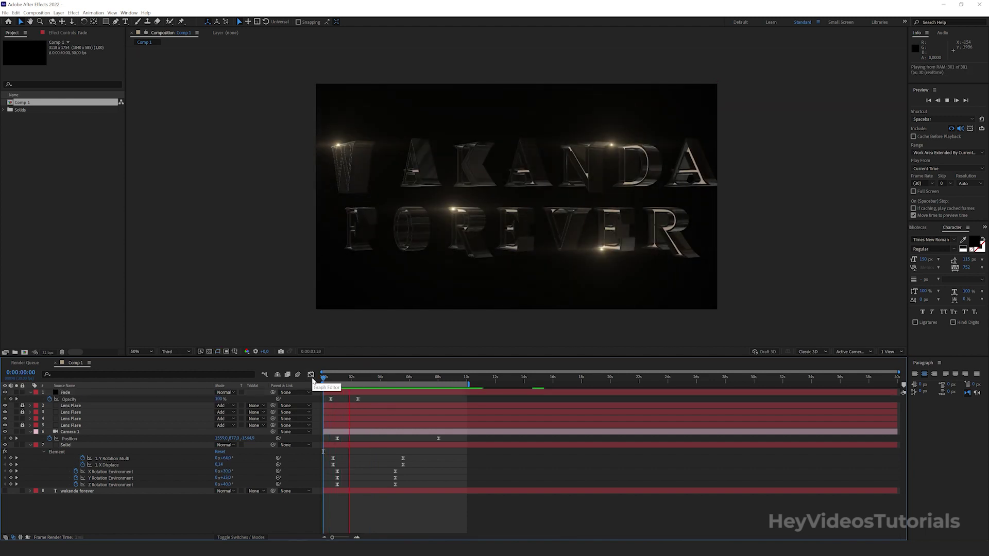